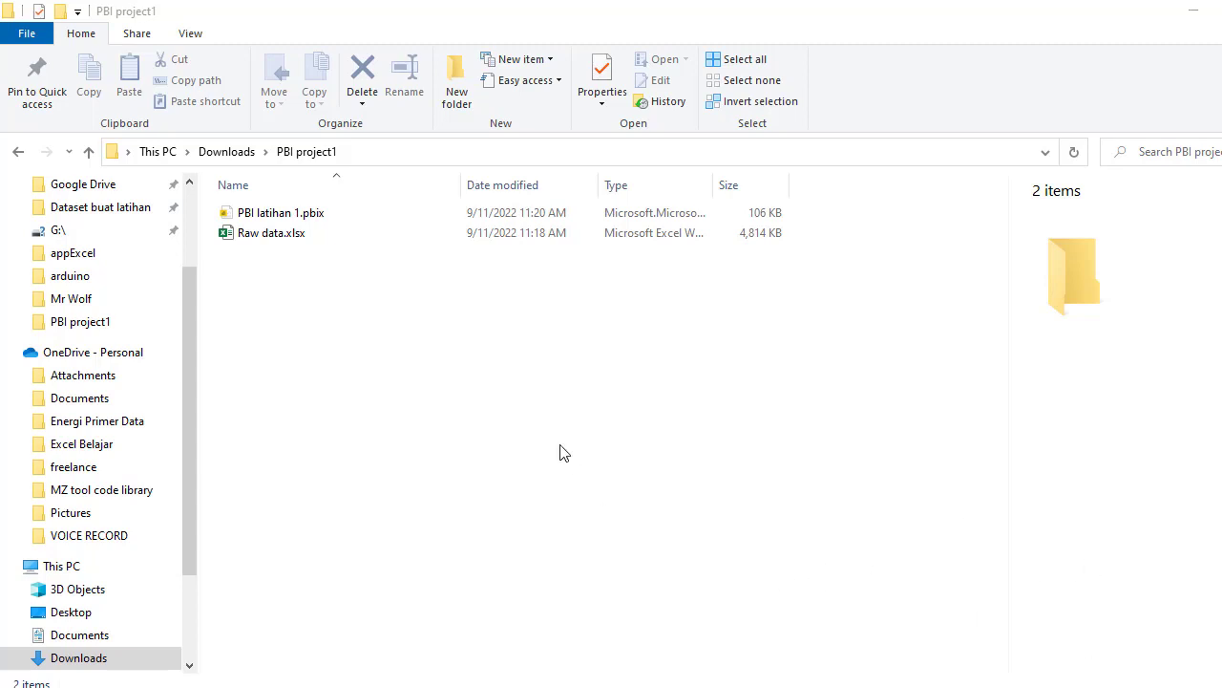
Step: Open the PBI latihan 1.pbix report from the PBI project1 folder in Power BI Desktop
{"action": "left_click", "coordinate": [318, 219]}
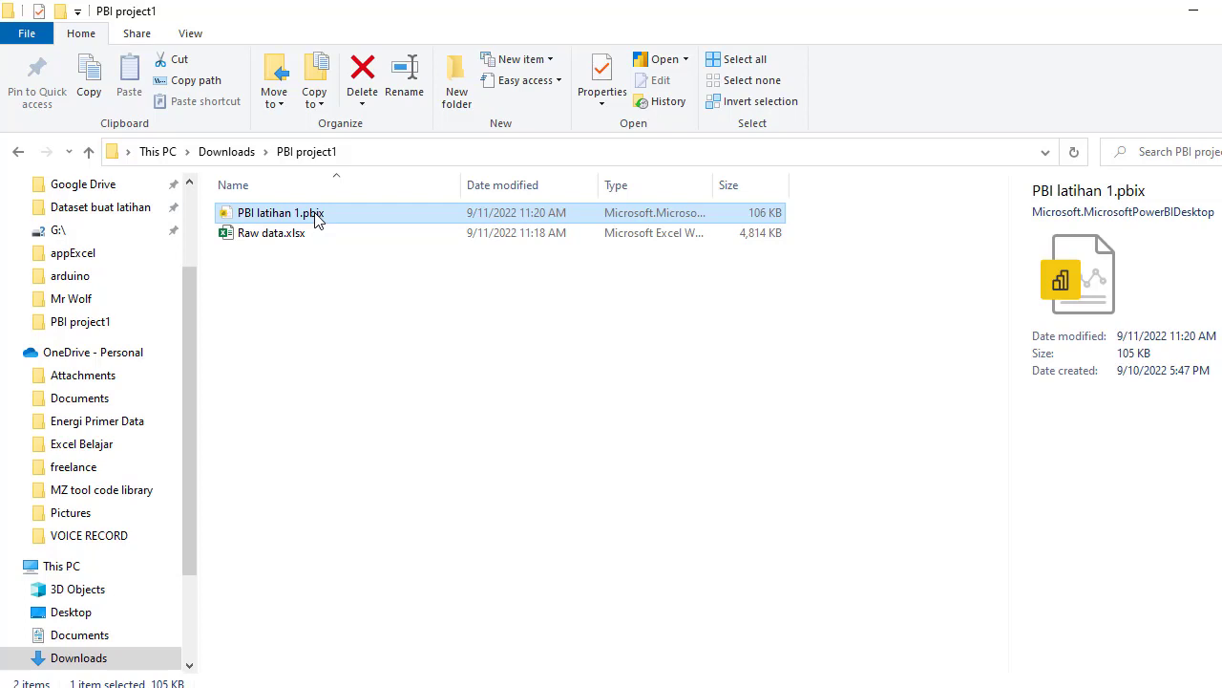
{"action": "double_click", "coordinate": [318, 216]}
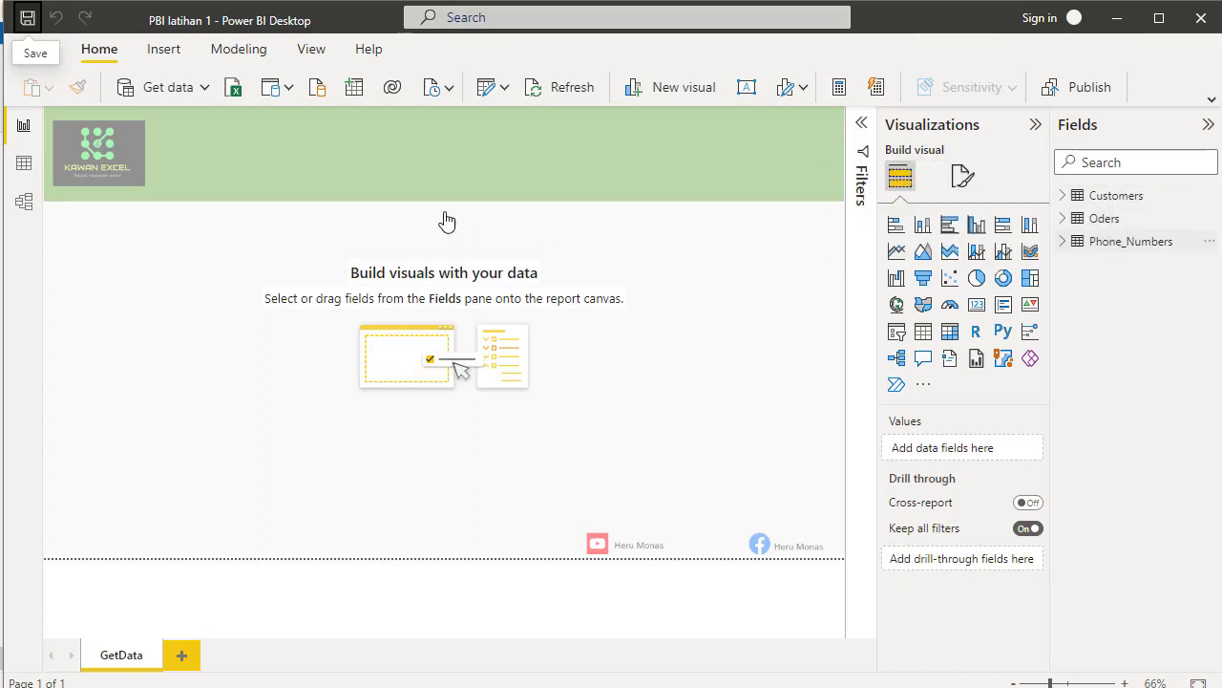
Step: In the model diagram, collapse the properties and rearrange the tables, shifting Oders slightly and moving Phone_Numbers up level with Customers
{"action": "left_click", "coordinate": [23, 203]}
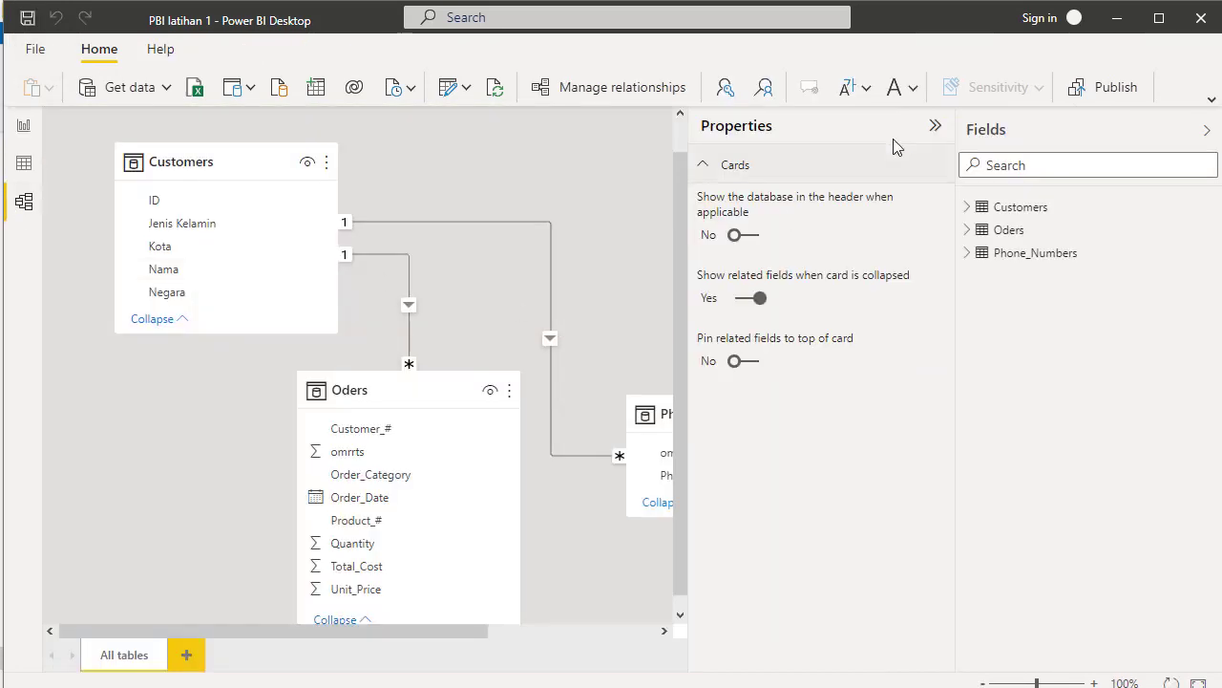
{"action": "left_click", "coordinate": [934, 126]}
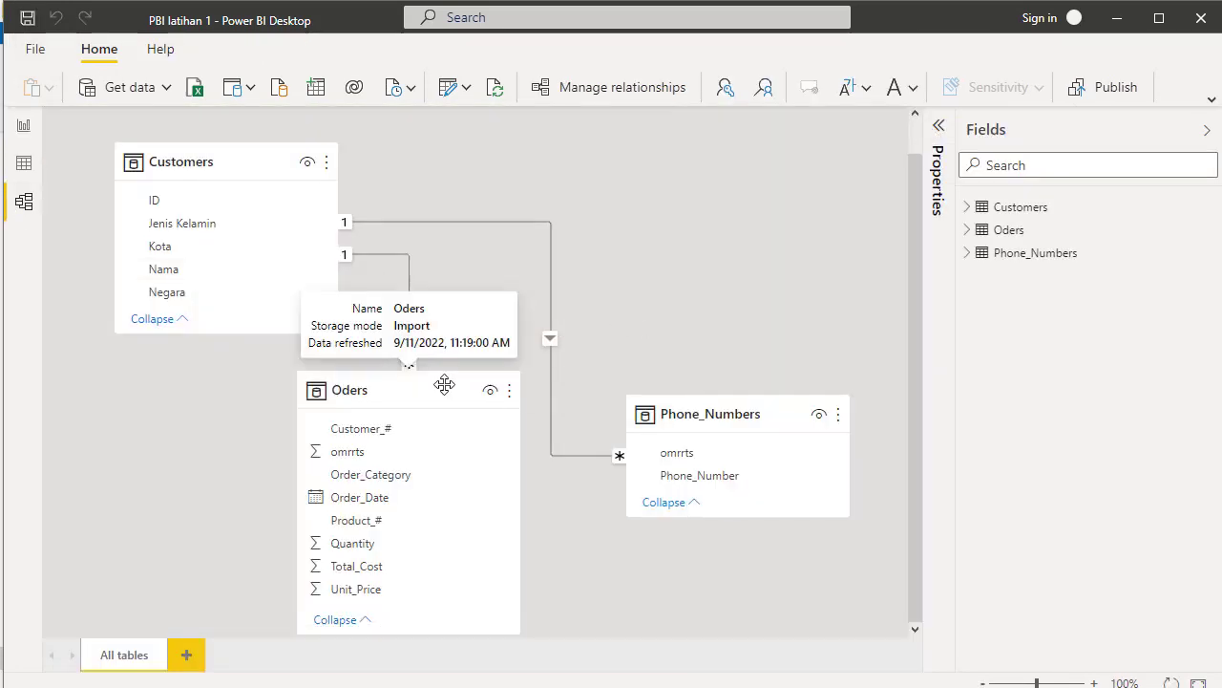
{"action": "left_click", "coordinate": [318, 387]}
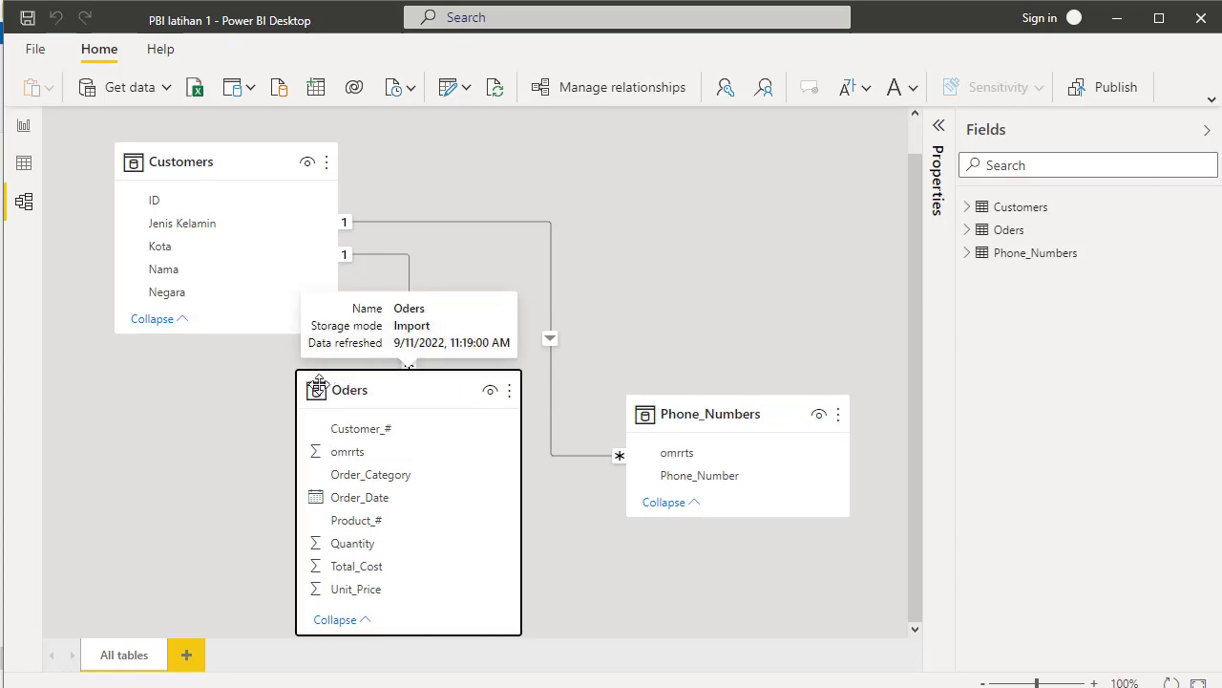
{"action": "left_click_drag", "start_coordinate": [318, 387], "coordinate": [350, 404]}
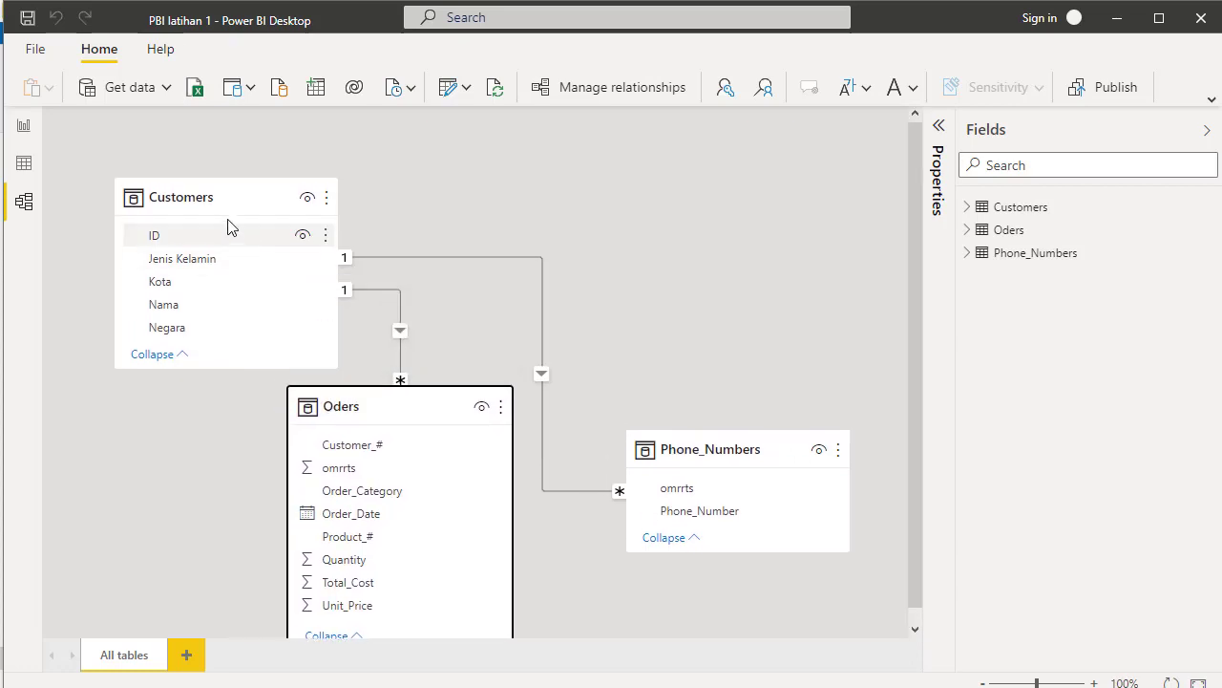
{"action": "left_click", "coordinate": [685, 446]}
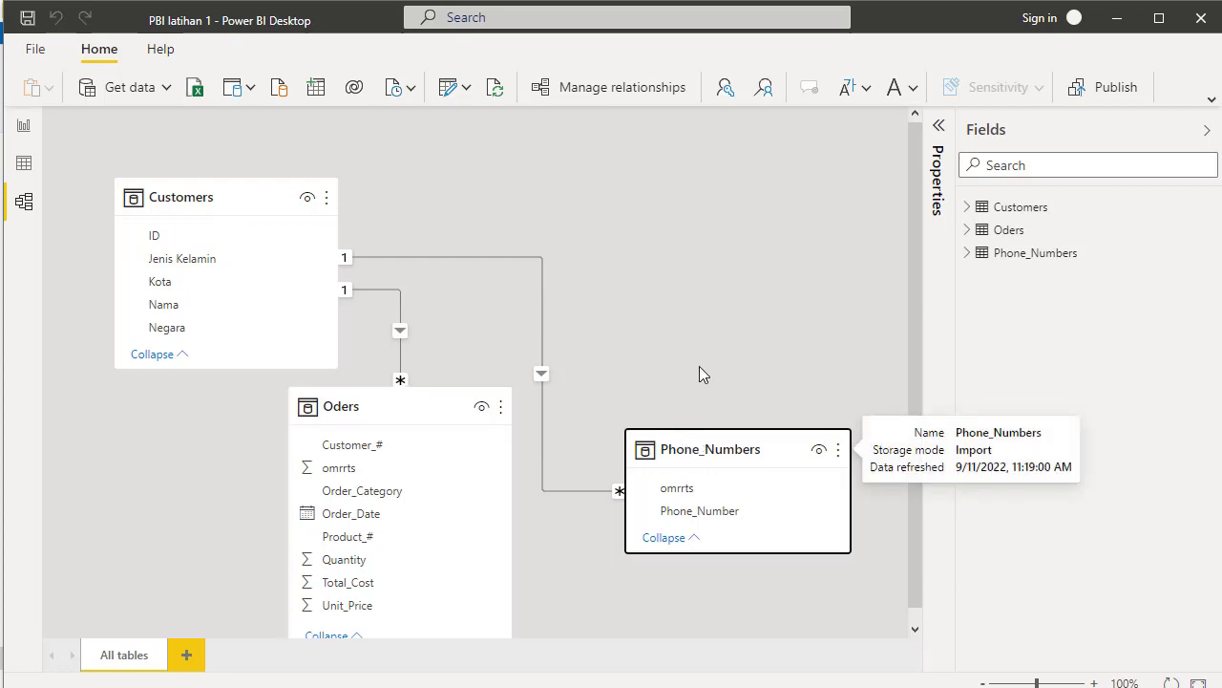
{"action": "left_click_drag", "start_coordinate": [688, 449], "coordinate": [708, 295]}
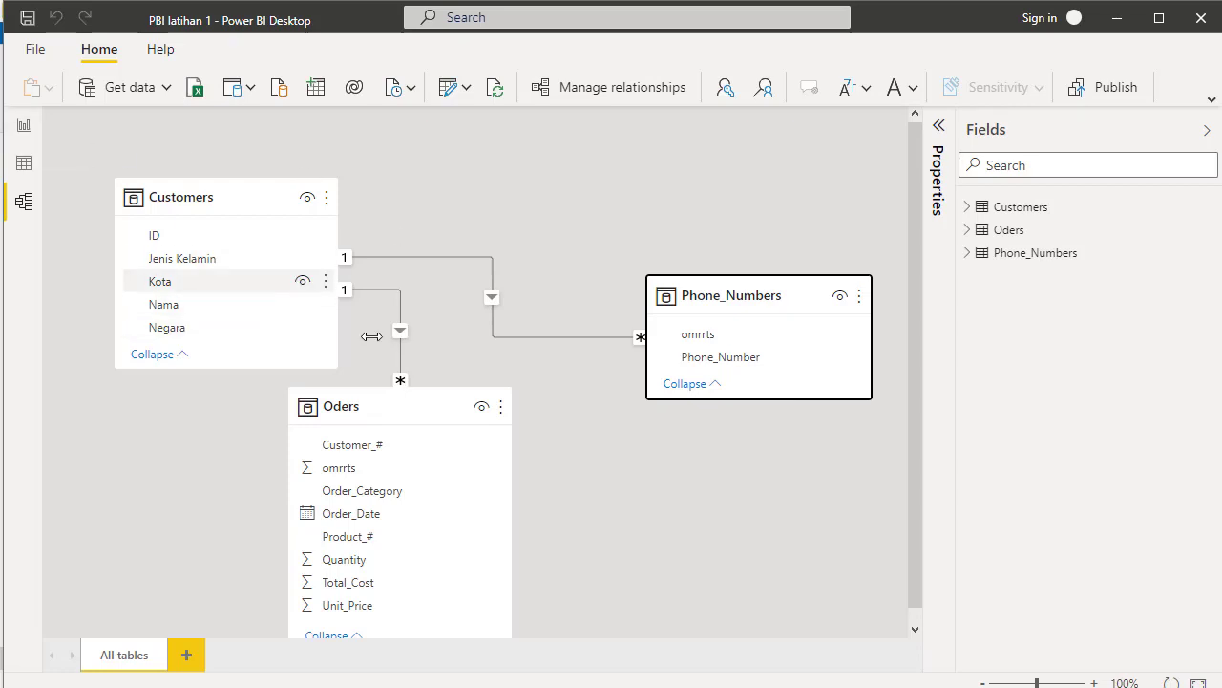
Step: Return to the report page, collapse the visualization options and expand the fields of the Customers table
{"action": "left_click", "coordinate": [26, 128]}
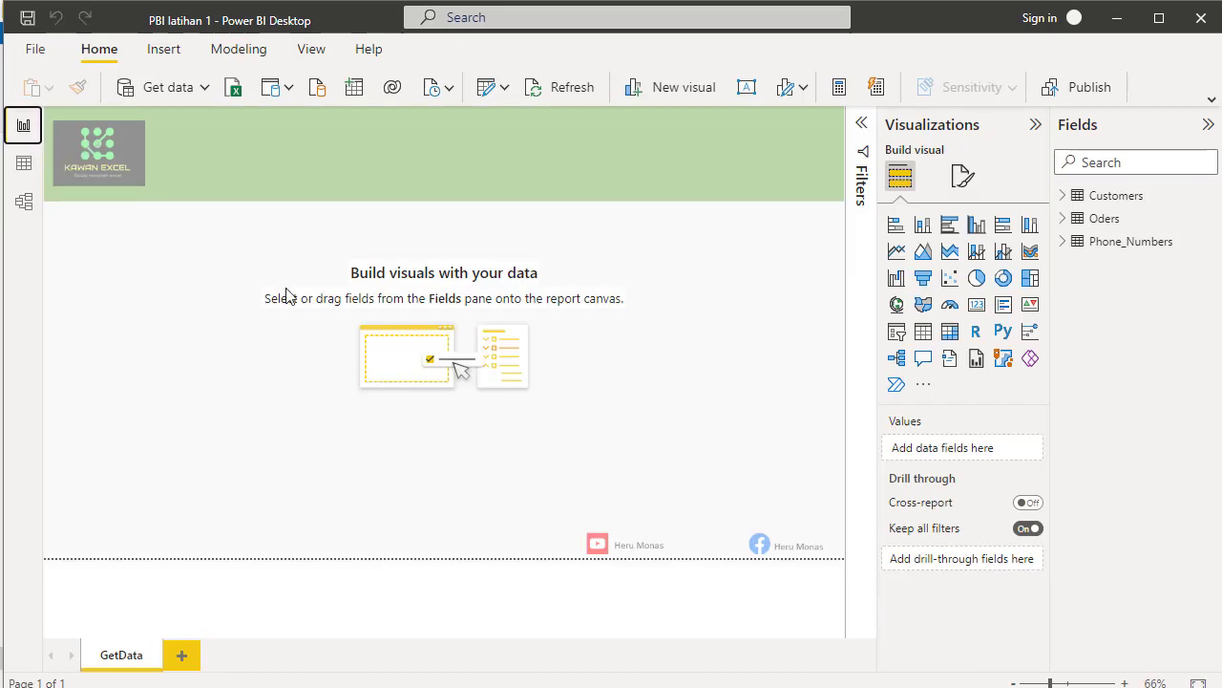
{"action": "left_click", "coordinate": [1035, 126]}
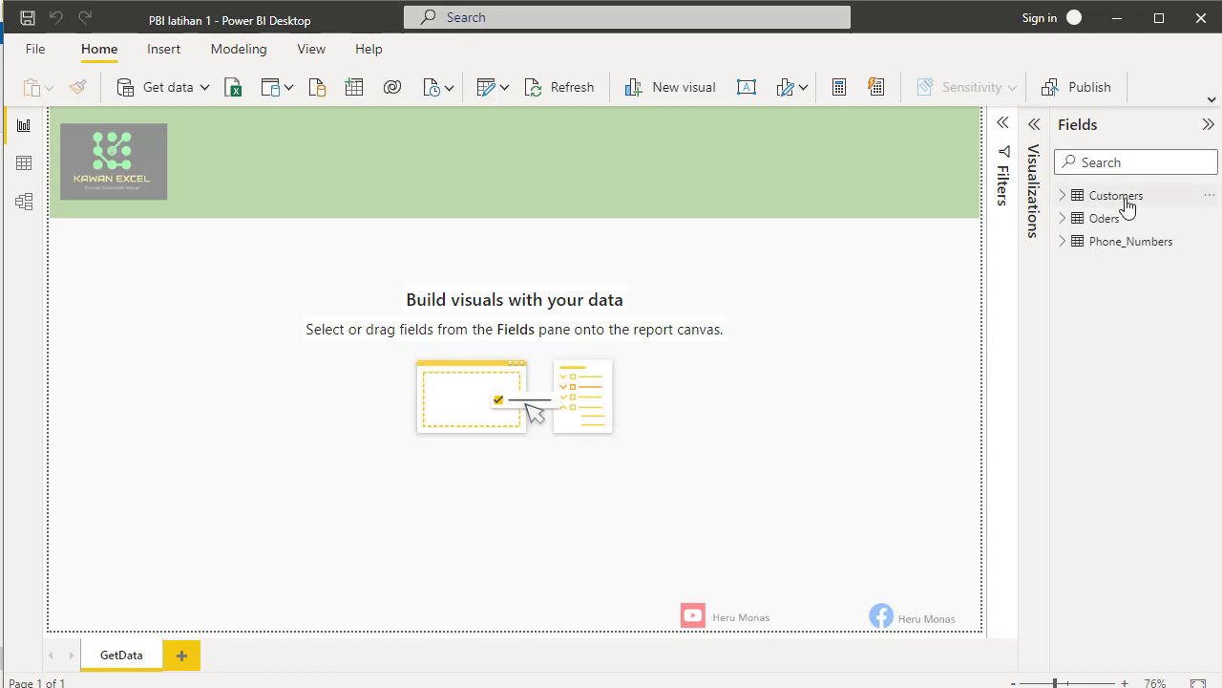
{"action": "left_click", "coordinate": [1064, 196]}
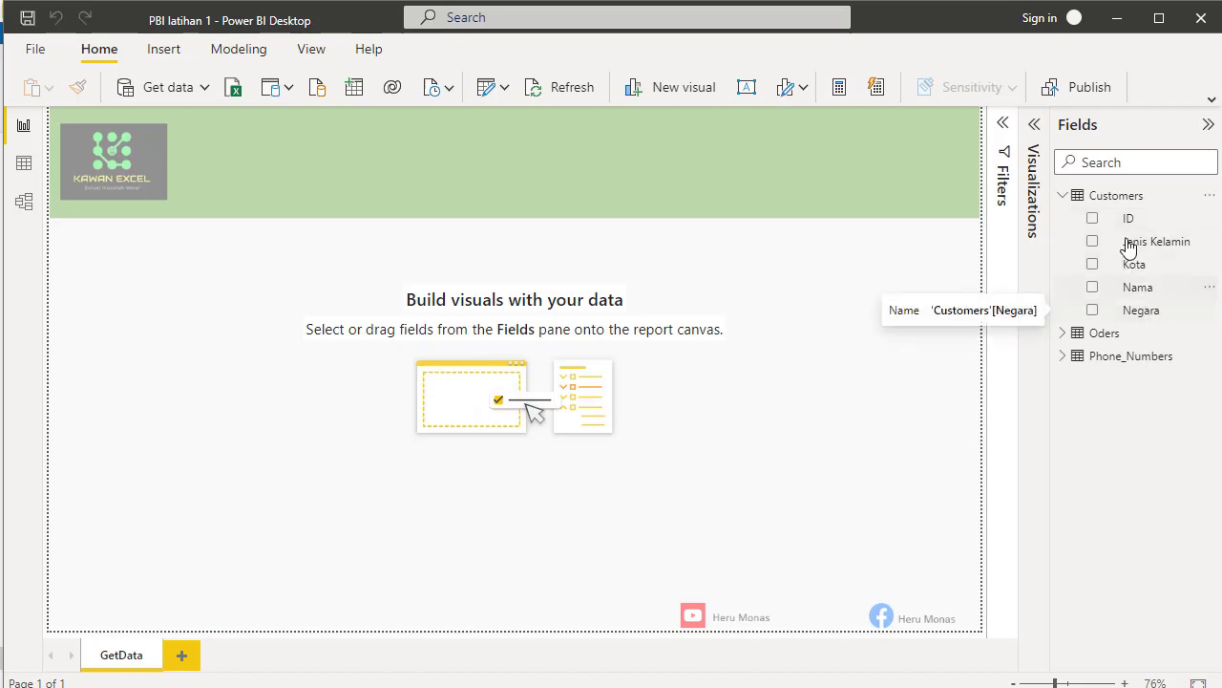
Step: Add a new measure to the Customers table with the formula Test1 = 12
{"action": "right_click", "coordinate": [1119, 203]}
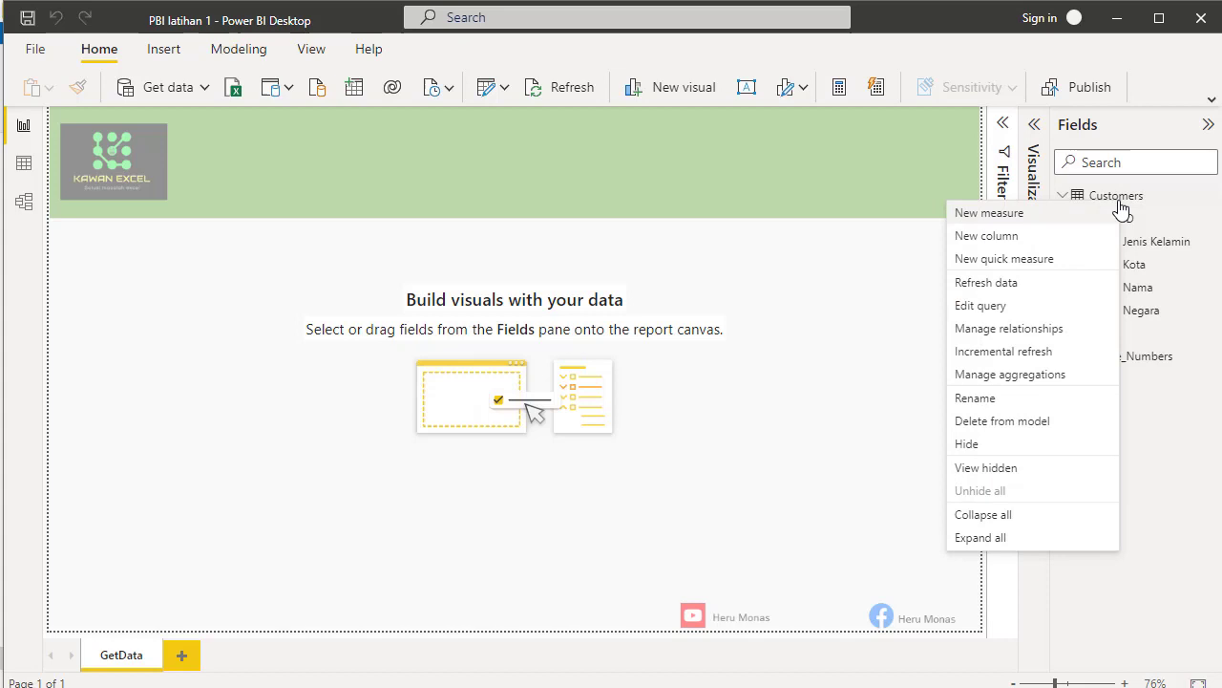
{"action": "left_click", "coordinate": [1053, 231]}
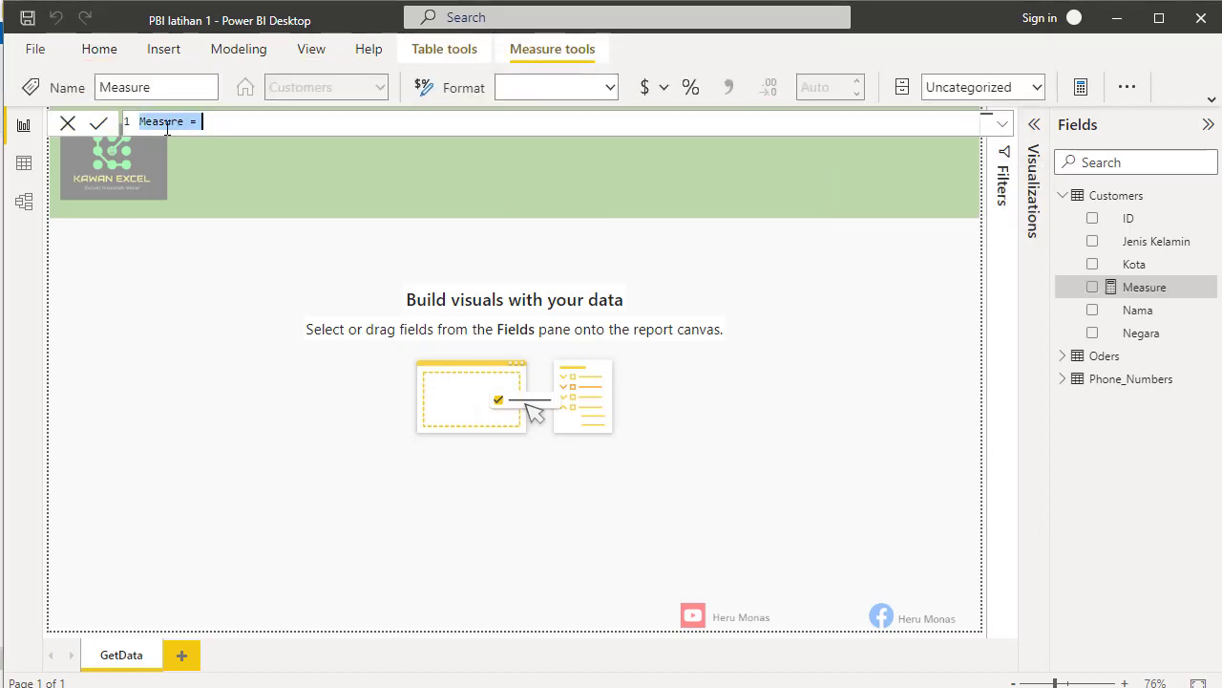
{"action": "type", "text": "Test "}
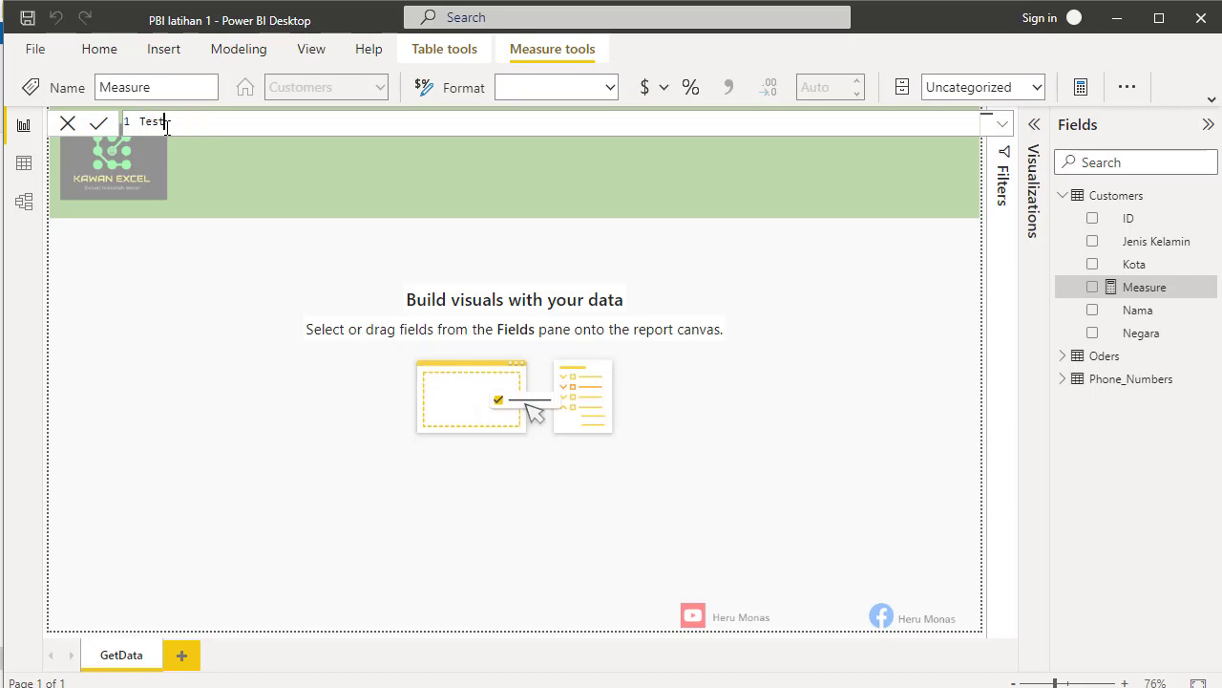
{"action": "type", "text": "= 121"}
{"action": "key", "text": "BackSpace"}
{"action": "key", "text": "Return"}
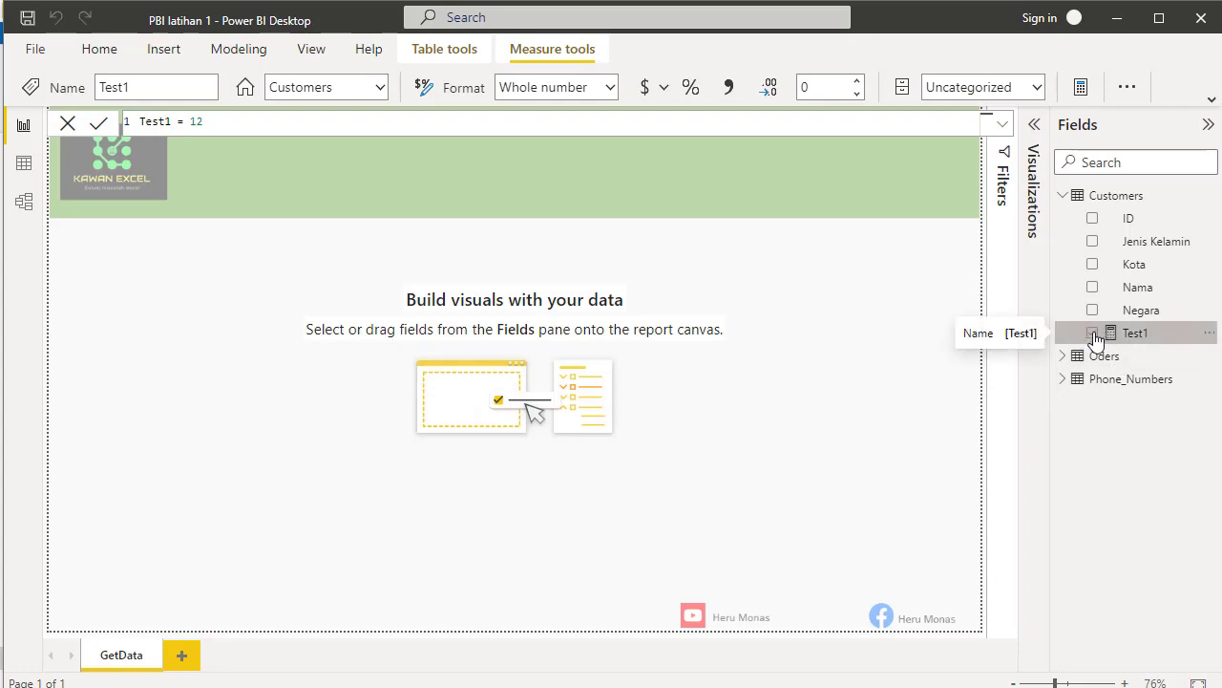
Step: Chart the Test1 measure on the report page, and delete both the measure from the model and its visual
{"action": "left_click", "coordinate": [1092, 334]}
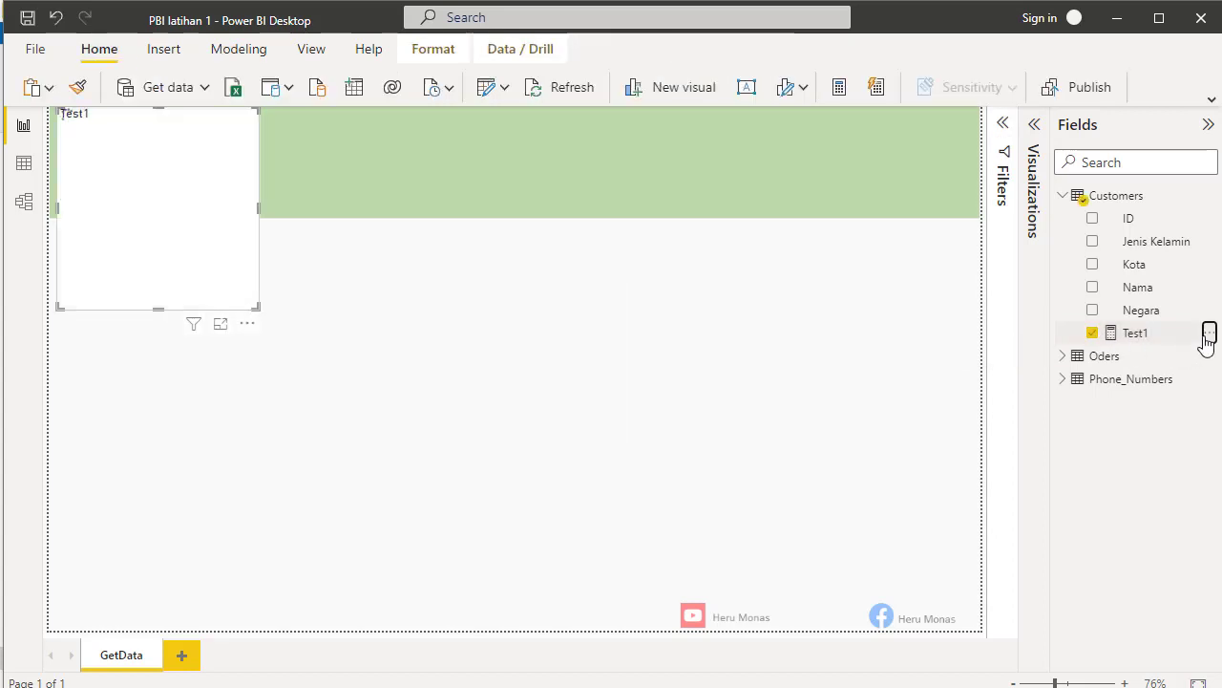
{"action": "left_click", "coordinate": [1209, 334]}
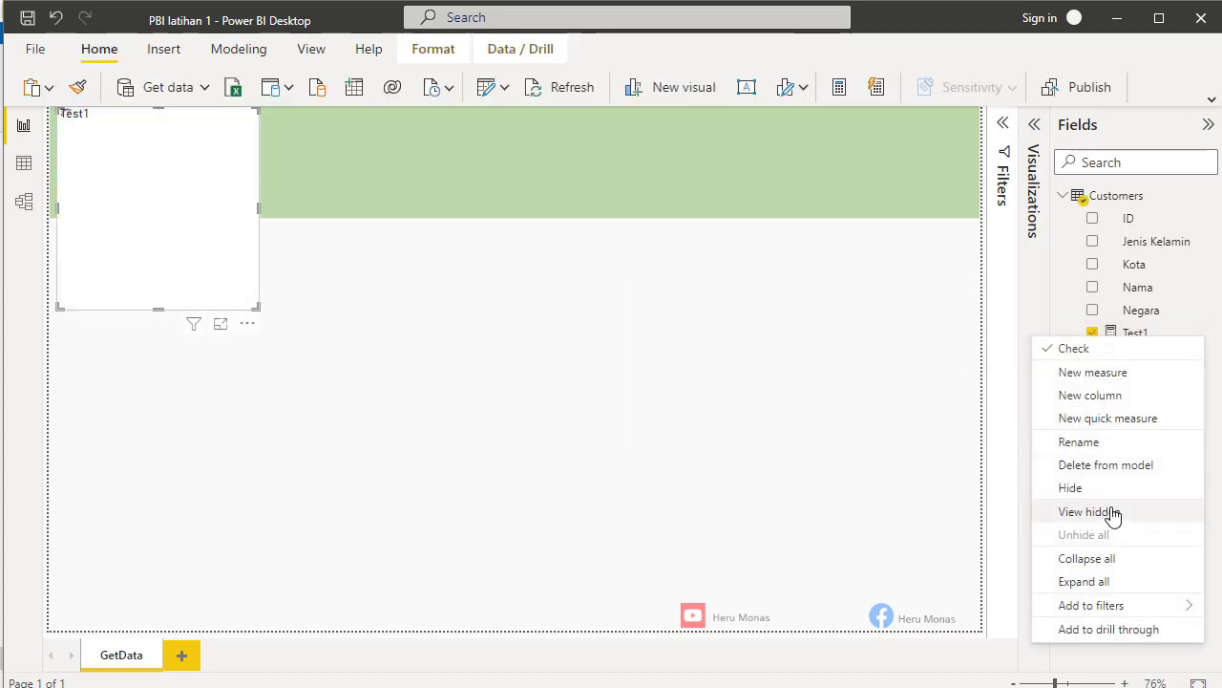
{"action": "left_click", "coordinate": [1125, 468]}
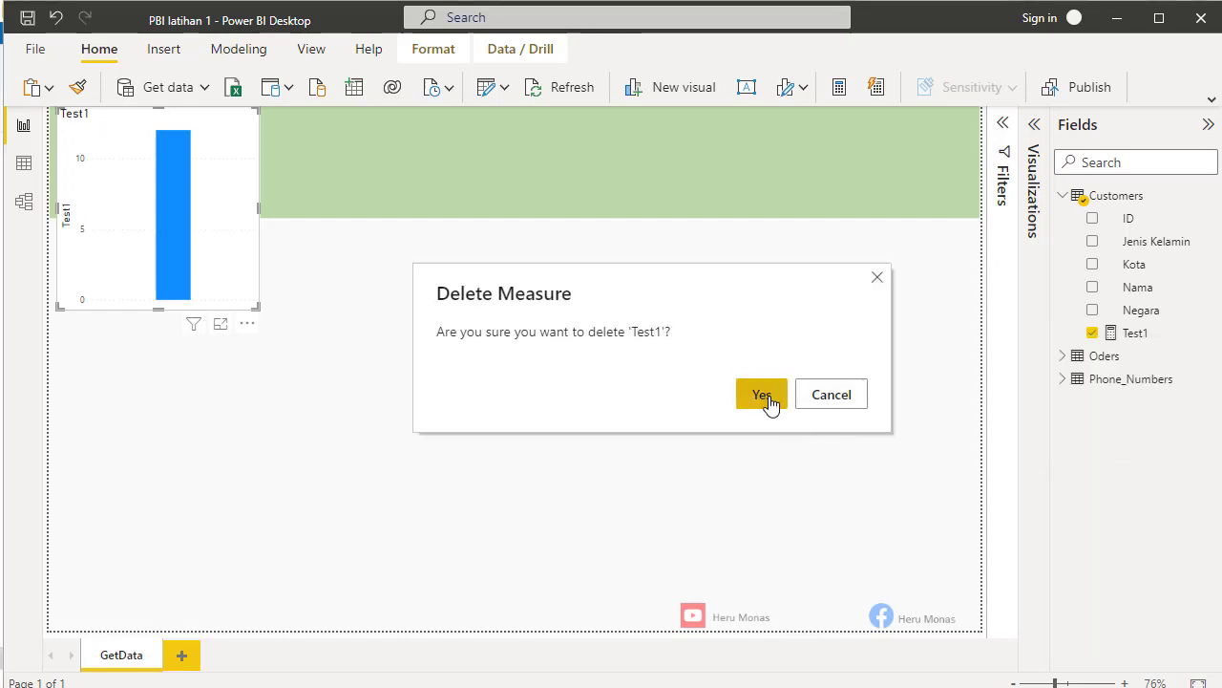
{"action": "left_click", "coordinate": [769, 399]}
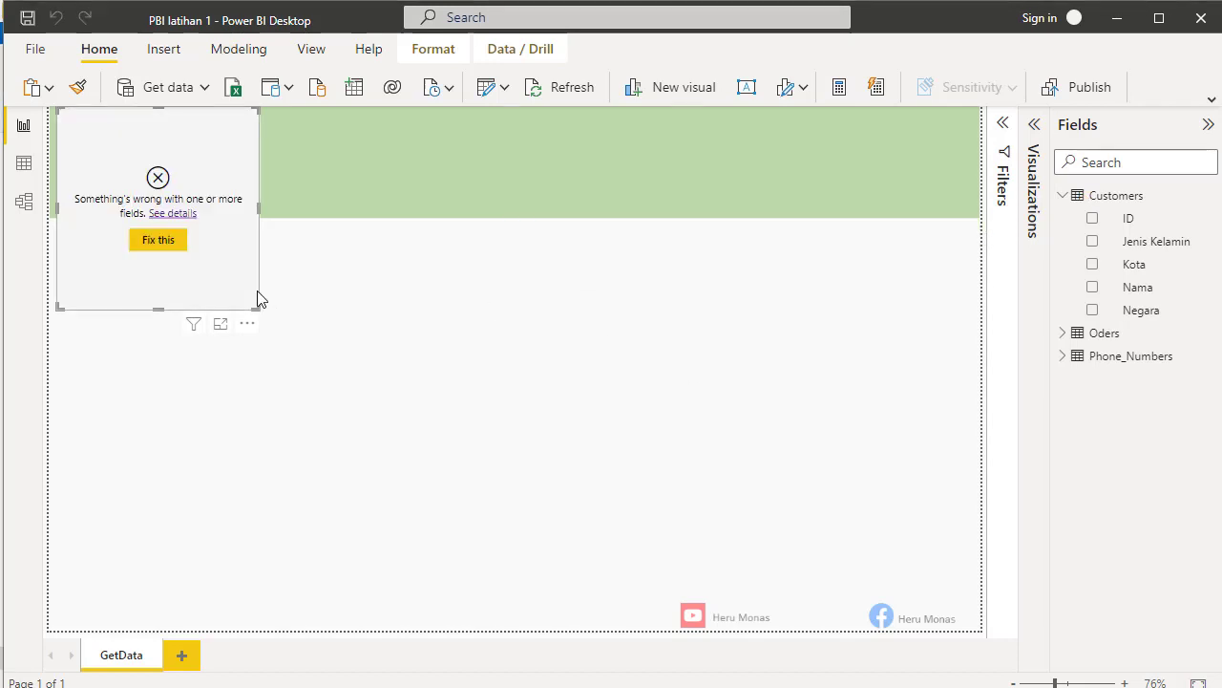
{"action": "key", "text": "Delete"}
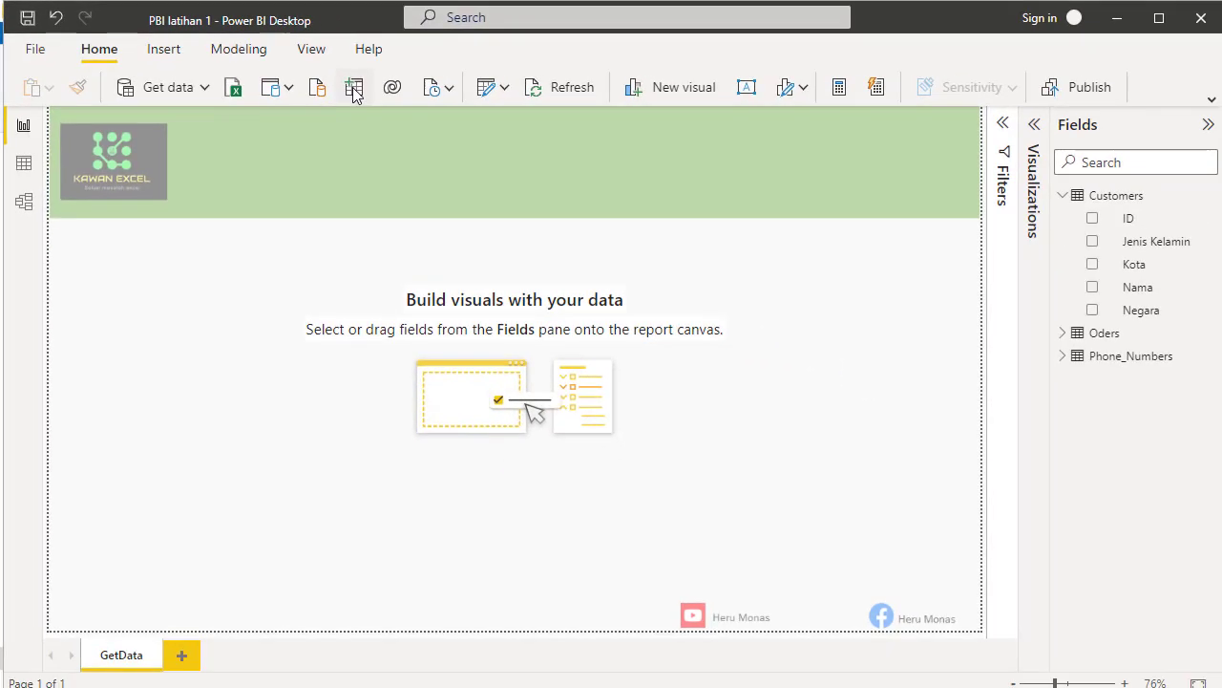
Step: Start a manually entered table and name it tblMeasure
{"action": "left_click", "coordinate": [353, 88]}
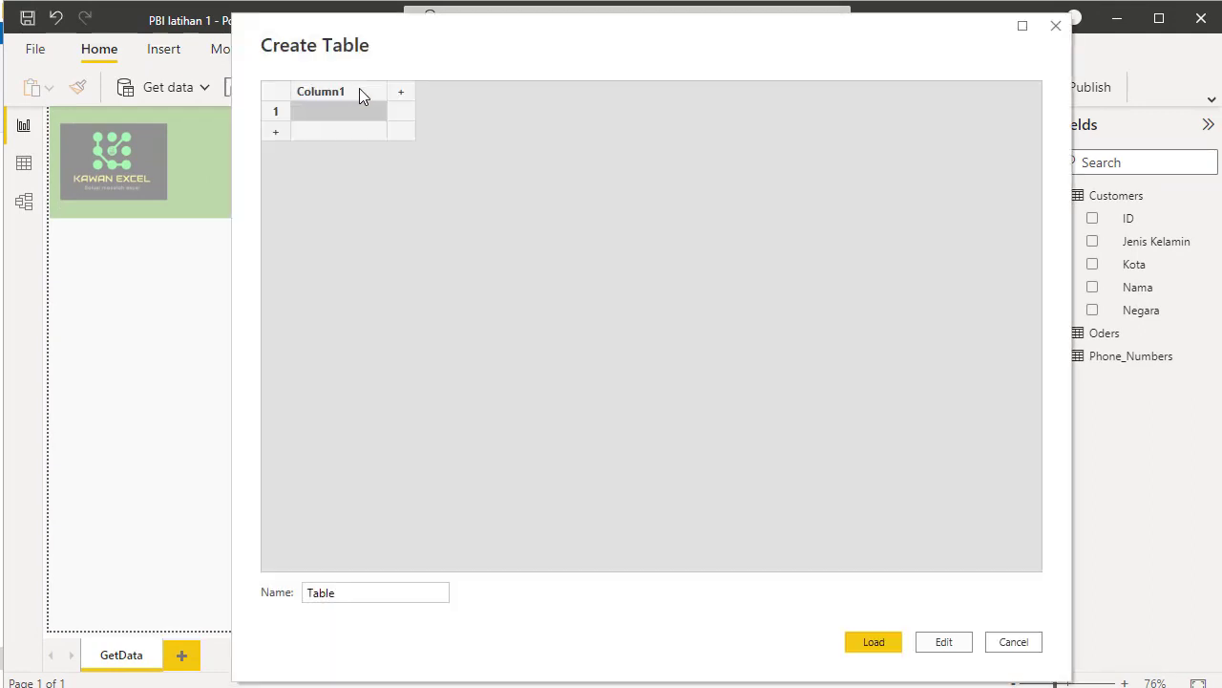
{"action": "left_click", "coordinate": [364, 596]}
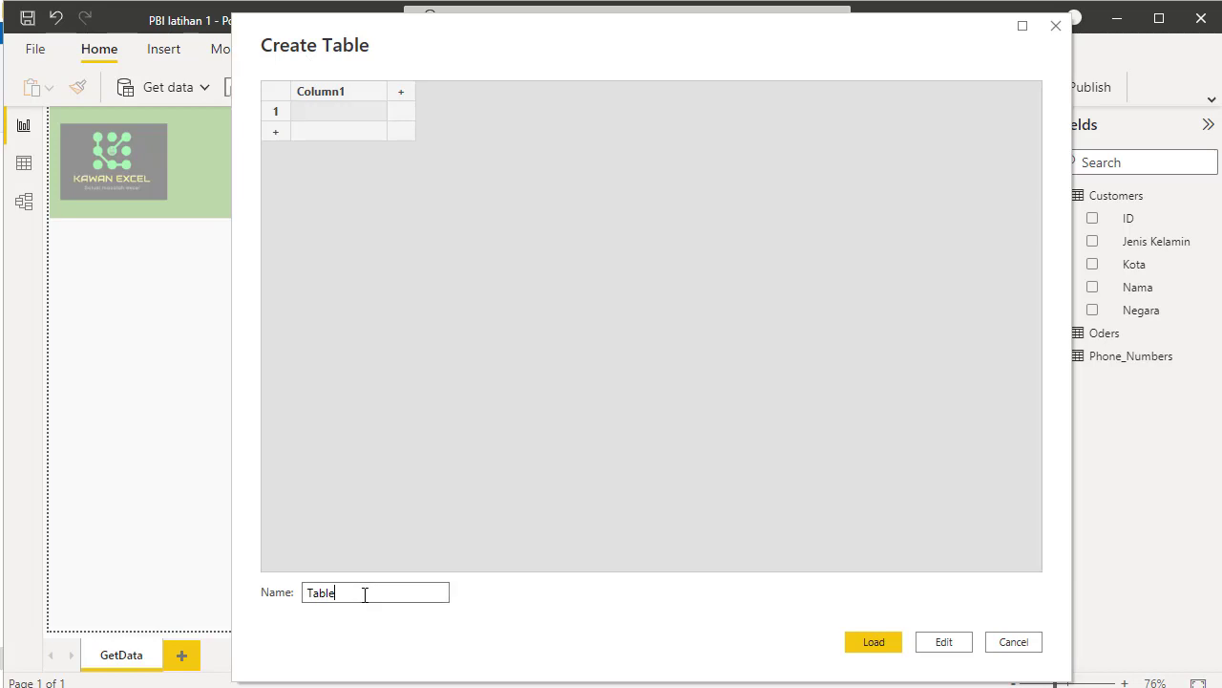
{"action": "key", "text": "BackSpace"}
{"action": "key", "text": "BackSpace"}
{"action": "key", "text": "BackSpace"}
{"action": "key", "text": "BackSpace"}
{"action": "key", "text": "BackSpace"}
{"action": "type", "text": "tblMeasue"}
{"action": "key", "text": "BackSpace"}
{"action": "type", "text": "re"}
Step: Rename the new table's column to Meas, enter 1 in its first row and load the table
{"action": "left_click", "coordinate": [345, 92]}
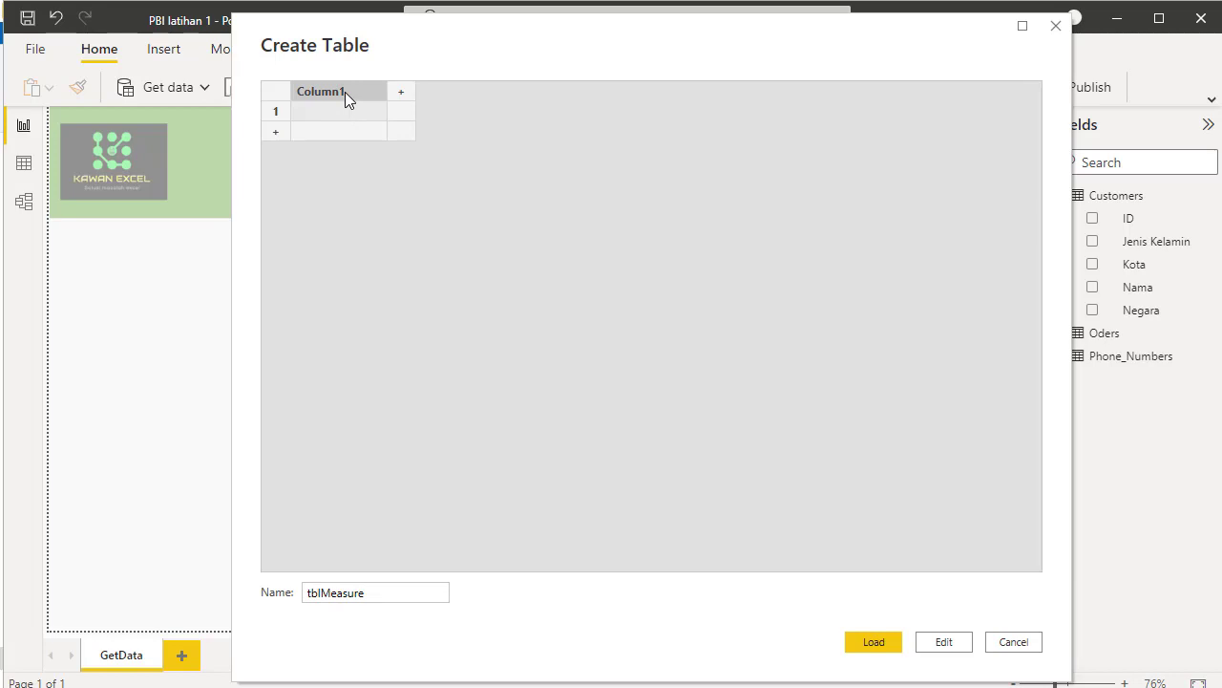
{"action": "double_click", "coordinate": [344, 91]}
{"action": "type", "text": "Meas"}
{"action": "left_click", "coordinate": [345, 114]}
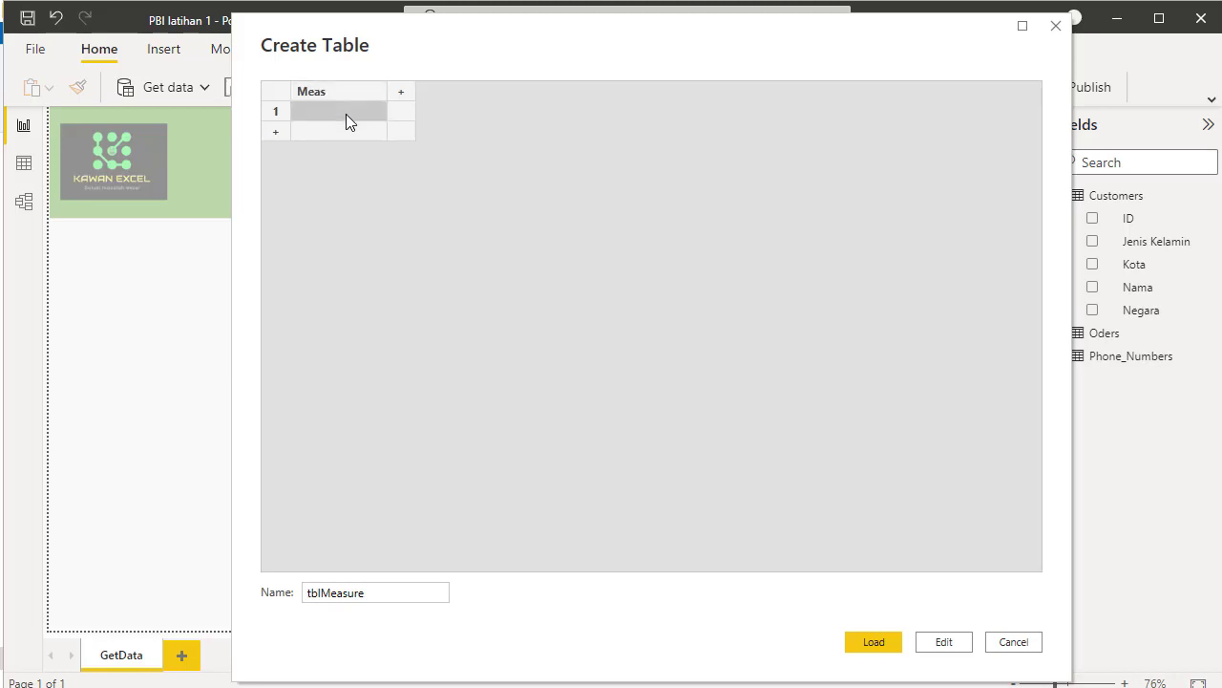
{"action": "type", "text": "1"}
{"action": "left_click", "coordinate": [875, 646]}
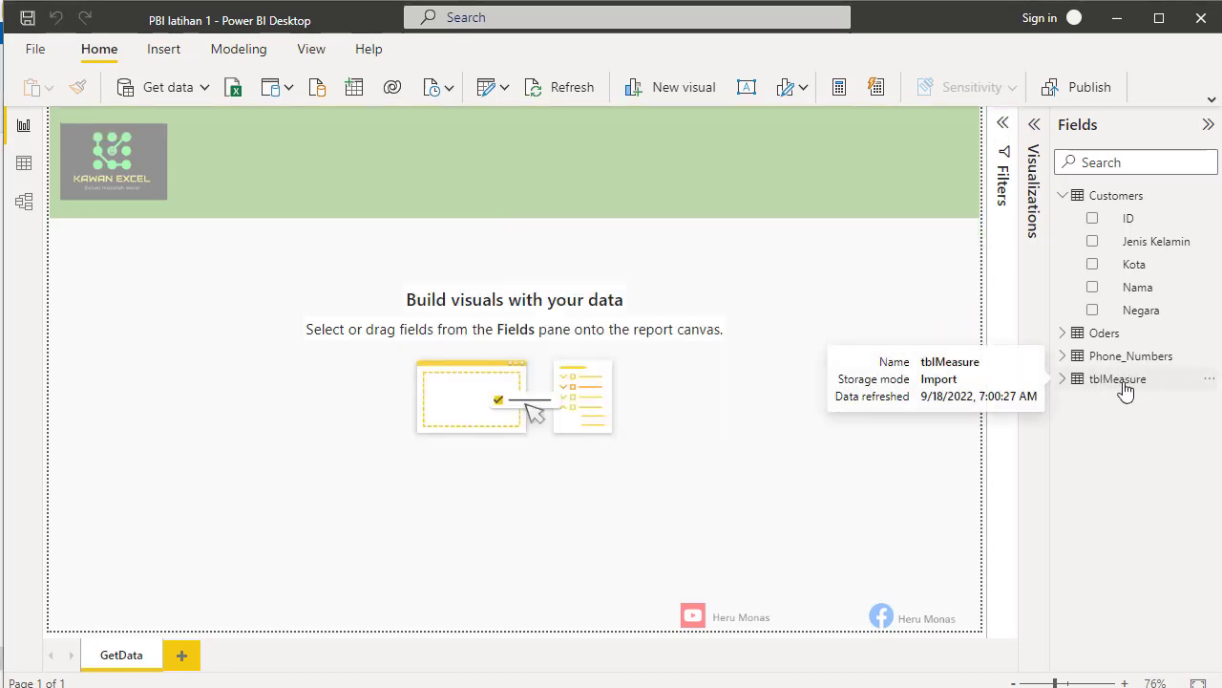
Step: Expand the loaded tblMeasure table to show its fields and select the table
{"action": "left_click", "coordinate": [1069, 386]}
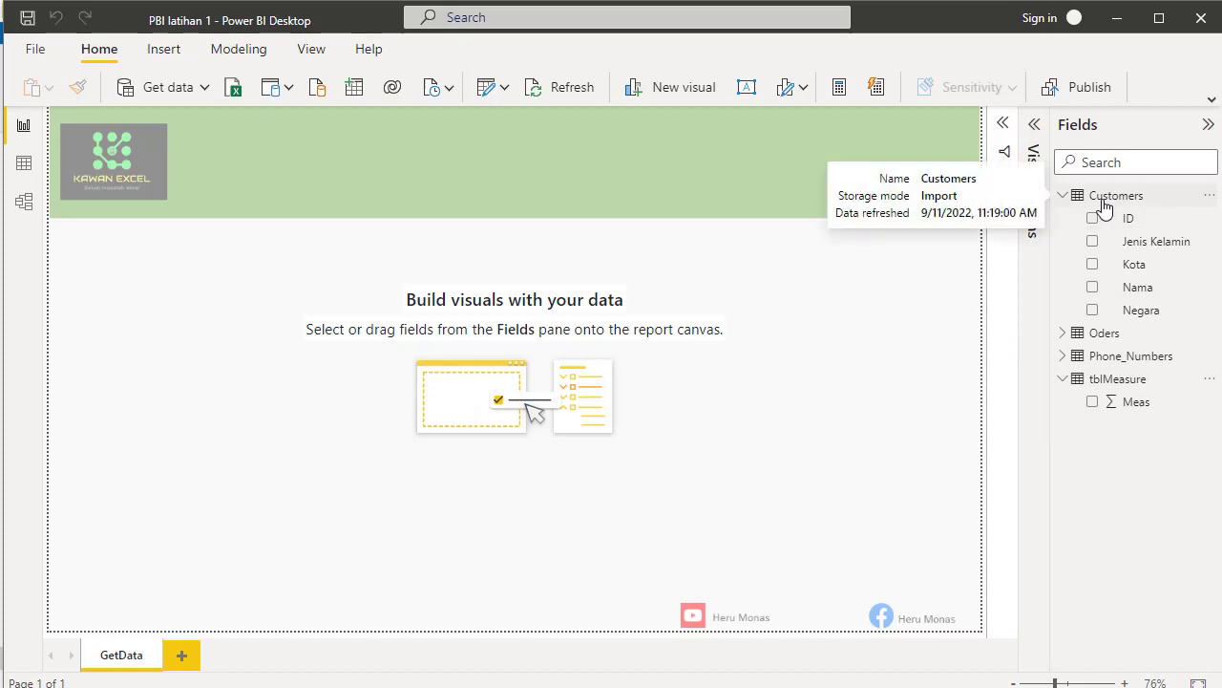
{"action": "left_click", "coordinate": [1137, 388]}
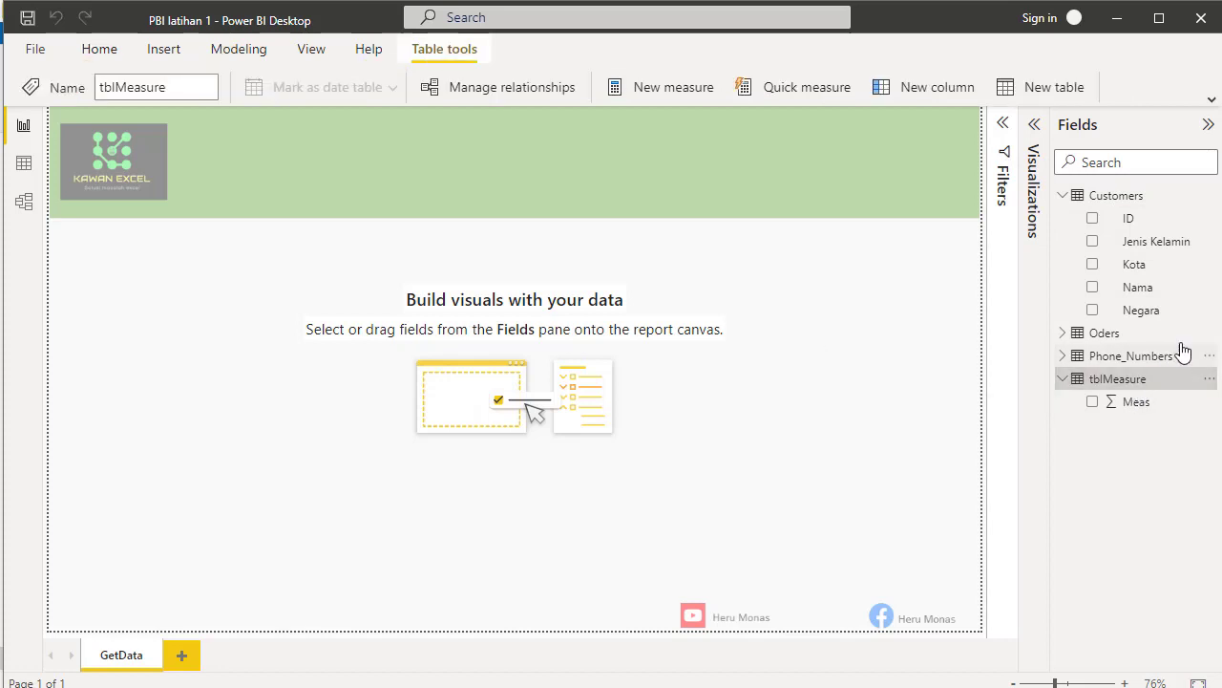
{"action": "mouse_move", "coordinate": [1134, 205]}
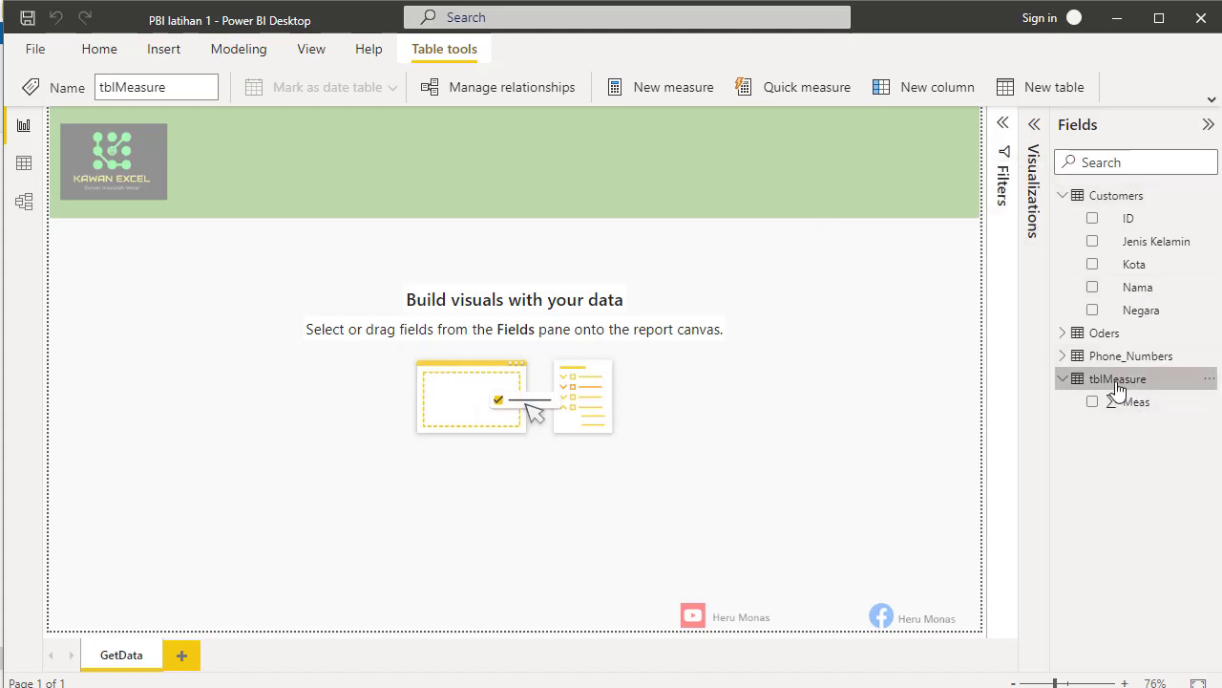
{"action": "mouse_move", "coordinate": [1118, 390]}
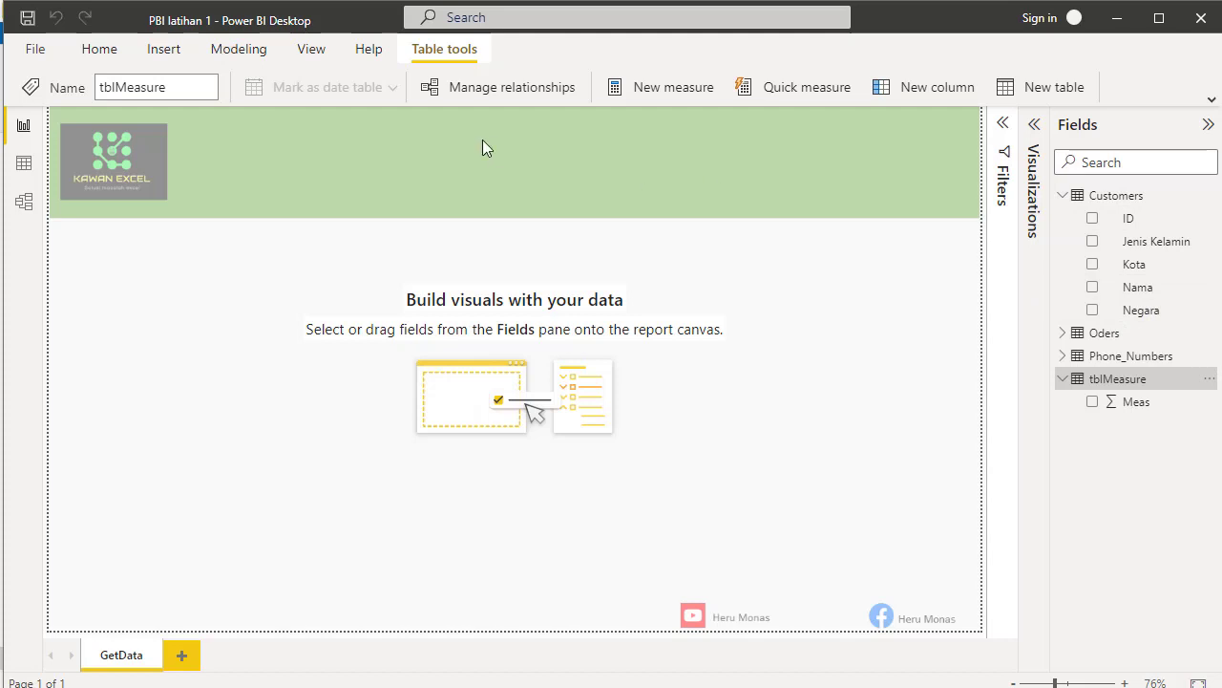
Step: Examine the Customers table's records and its ID column in the data view
{"action": "left_click", "coordinate": [23, 164]}
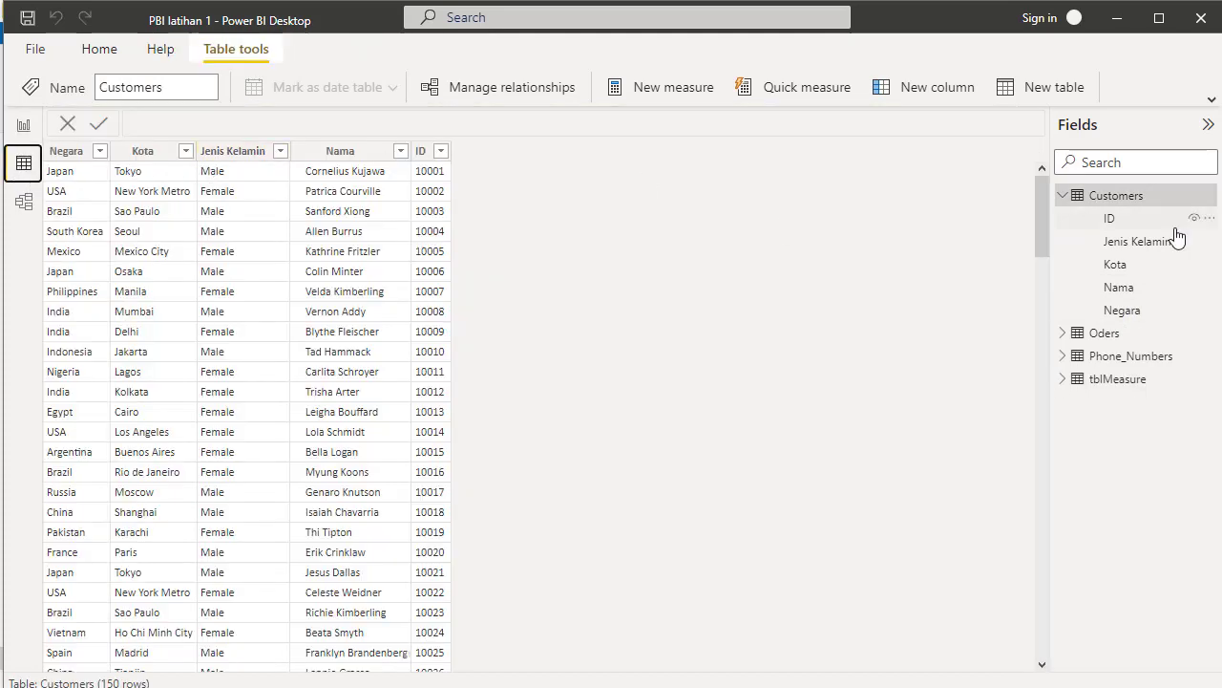
{"action": "double_click", "coordinate": [1127, 195]}
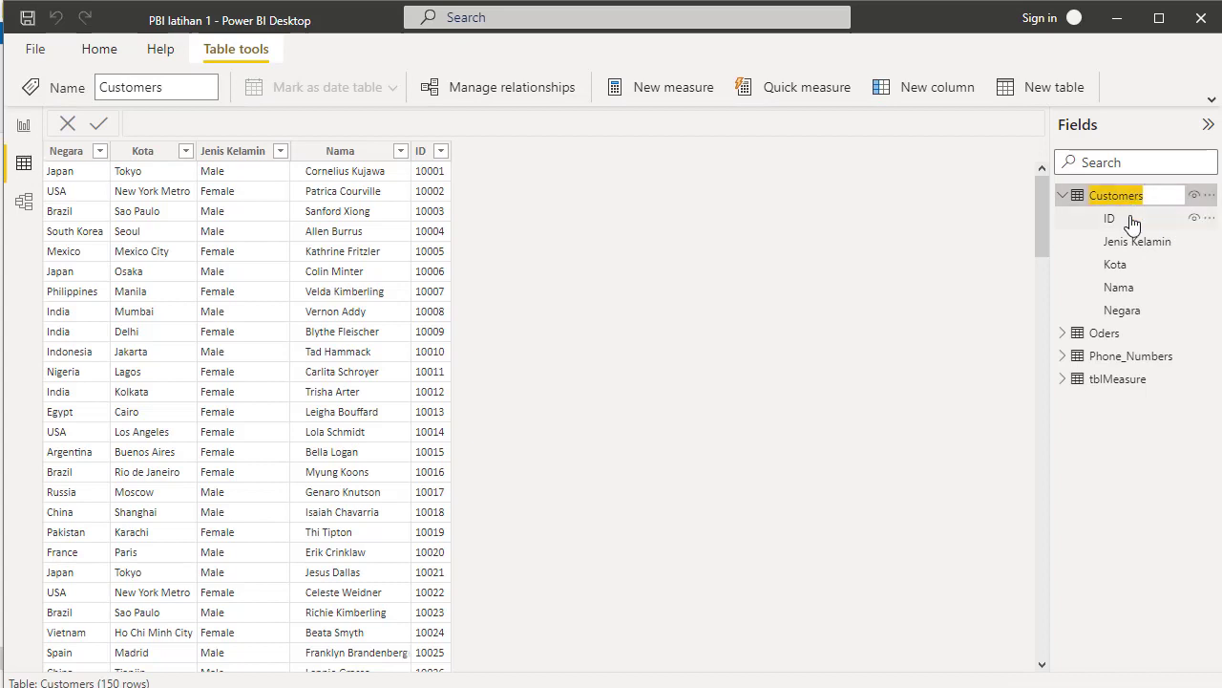
{"action": "left_click", "coordinate": [1130, 221]}
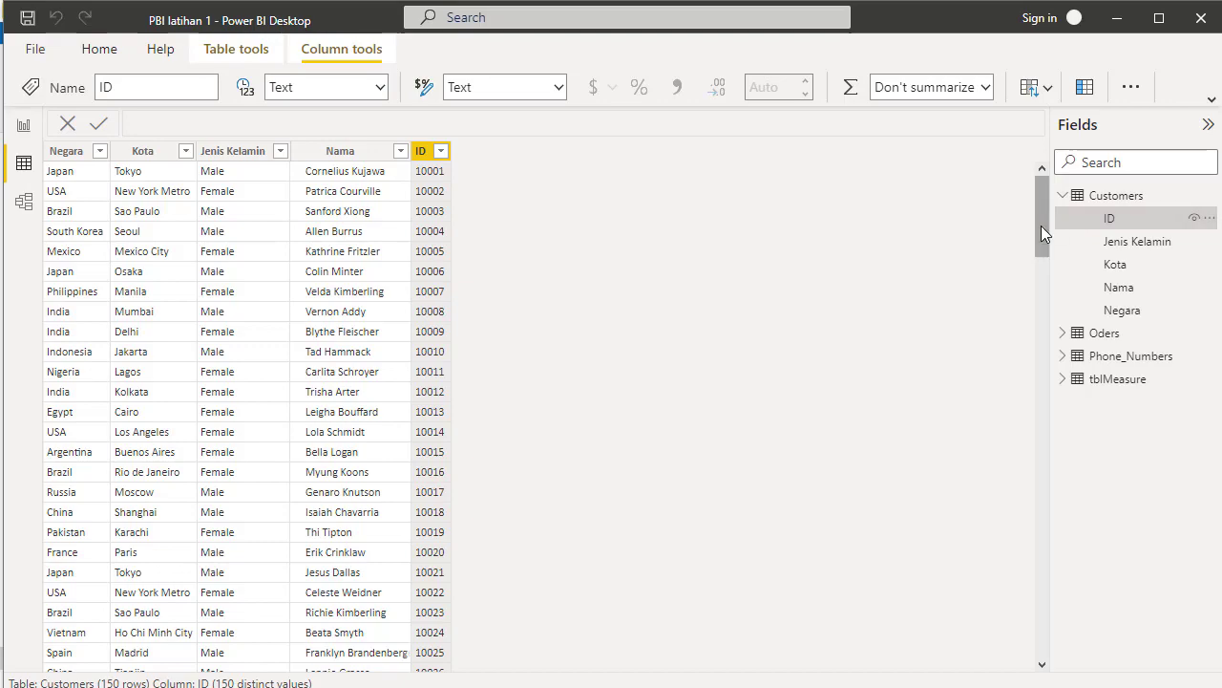
{"action": "left_click_drag", "start_coordinate": [1043, 233], "coordinate": [1047, 168]}
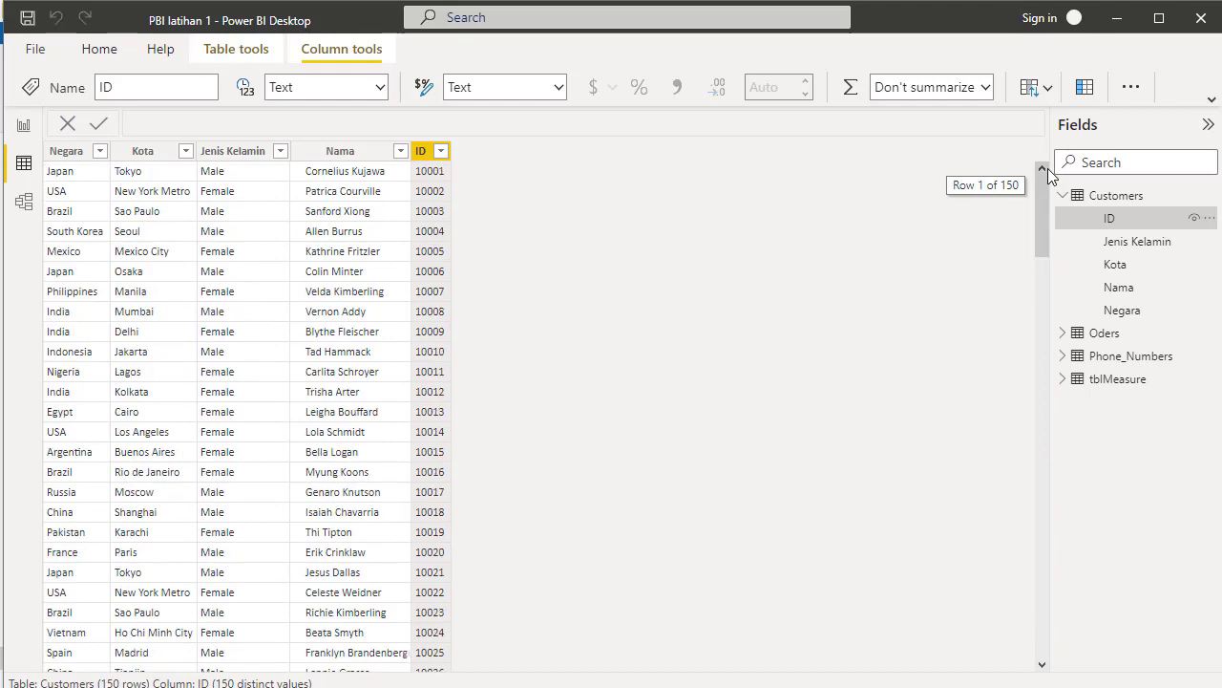
{"action": "left_click", "coordinate": [24, 129]}
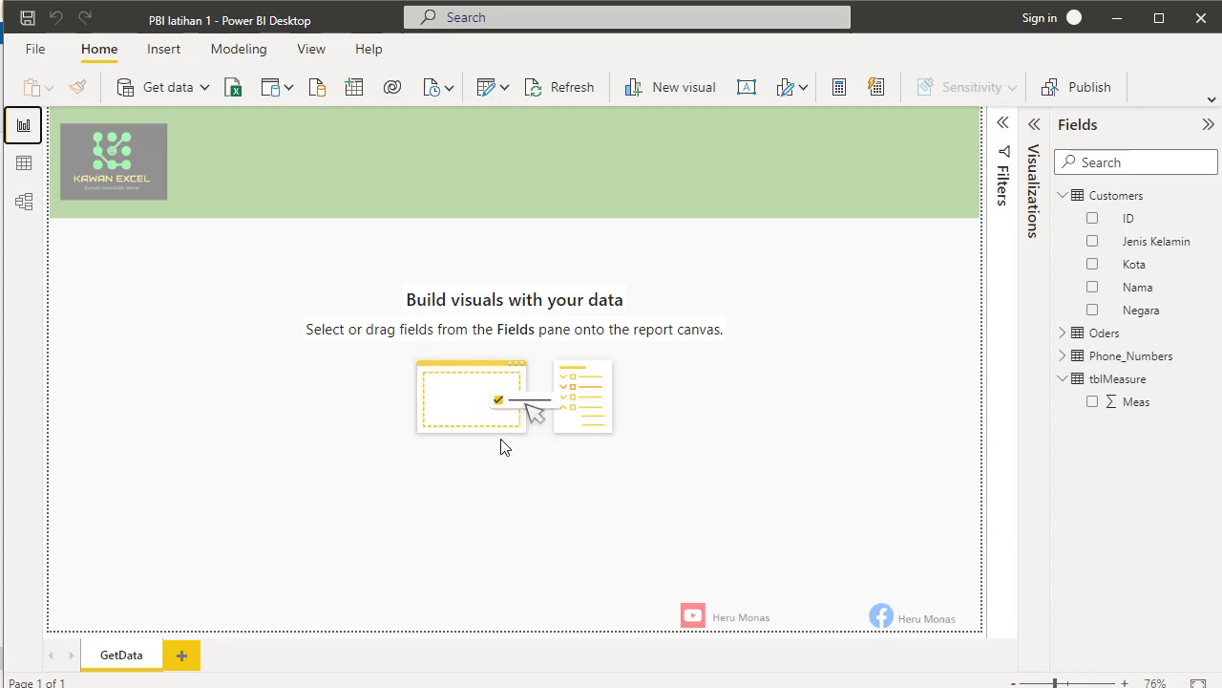
{"action": "left_click", "coordinate": [31, 167]}
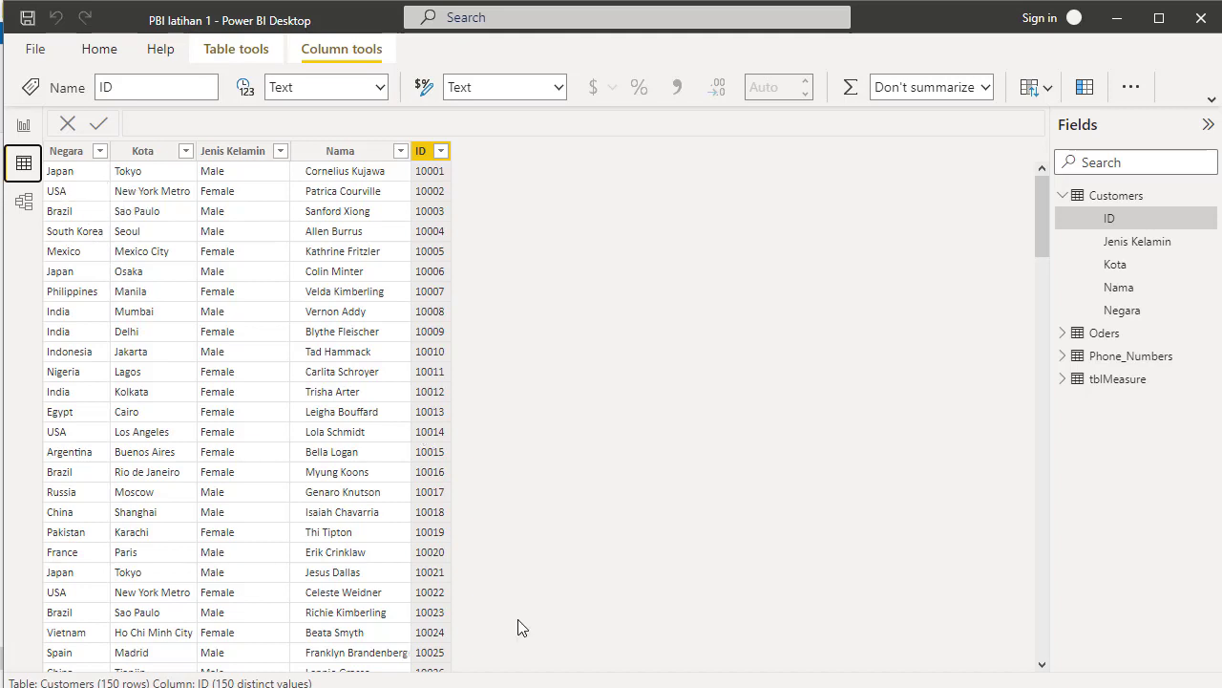
Step: Switch to the Microsoft Learn page in the browser and read the COUNTROWS description, syntax, parameters and remarks
{"action": "key", "text": "alt+Tab"}
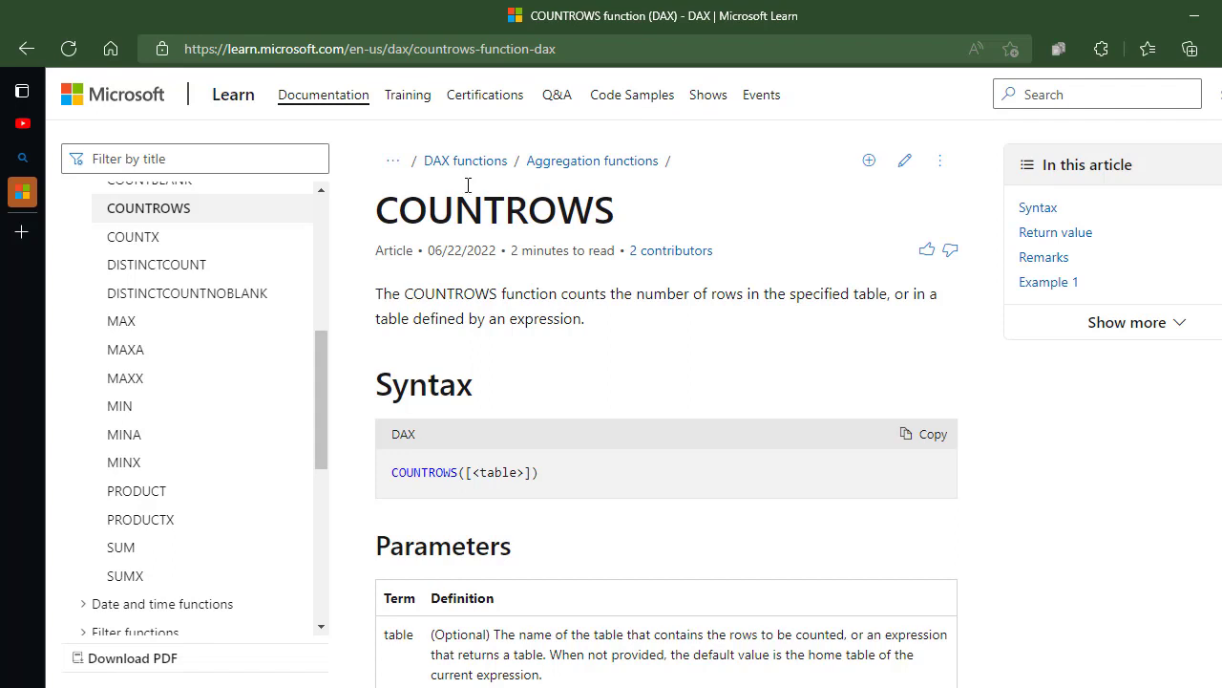
{"action": "mouse_move", "coordinate": [318, 396]}
{"action": "left_mouse_down"}
{"action": "mouse_move", "coordinate": [319, 299]}
{"action": "mouse_move", "coordinate": [311, 380]}
{"action": "left_mouse_up"}
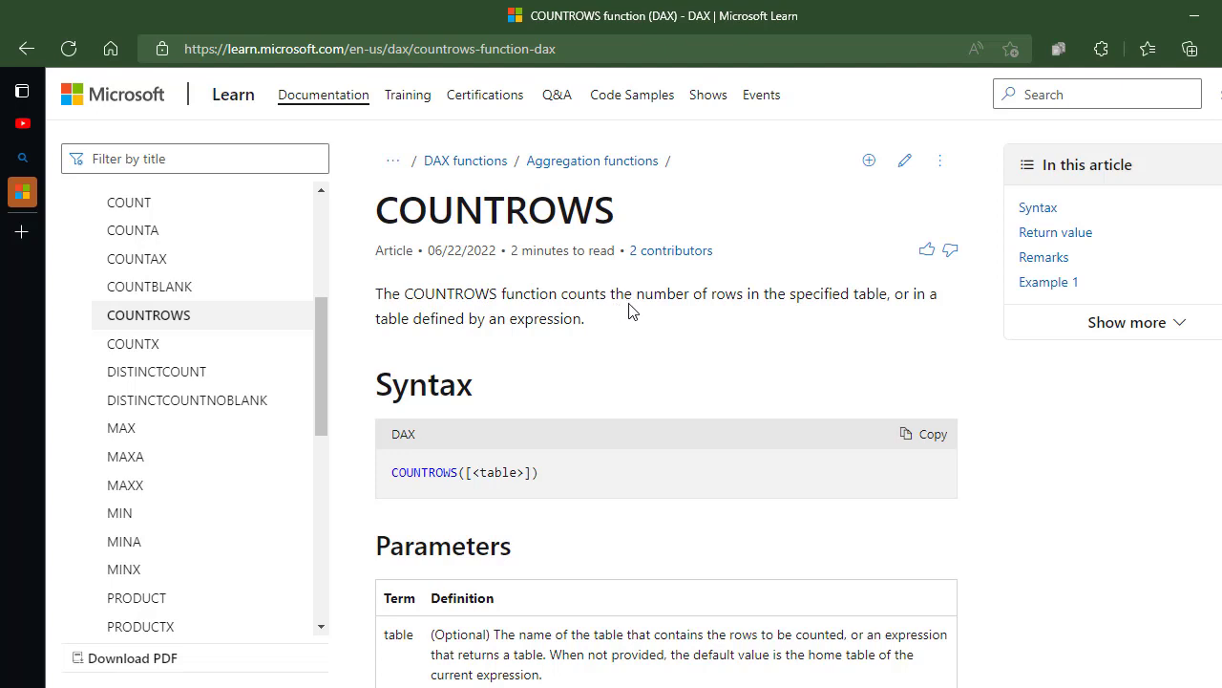
{"action": "double_click", "coordinate": [721, 297]}
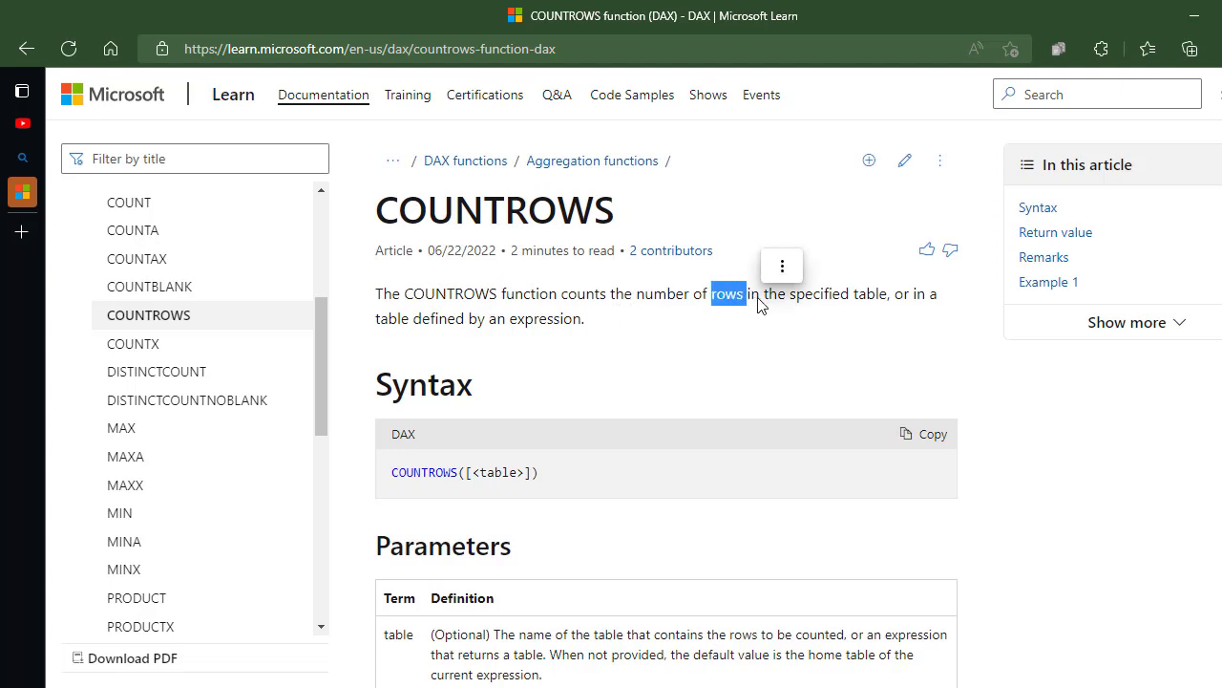
{"action": "double_click", "coordinate": [860, 298]}
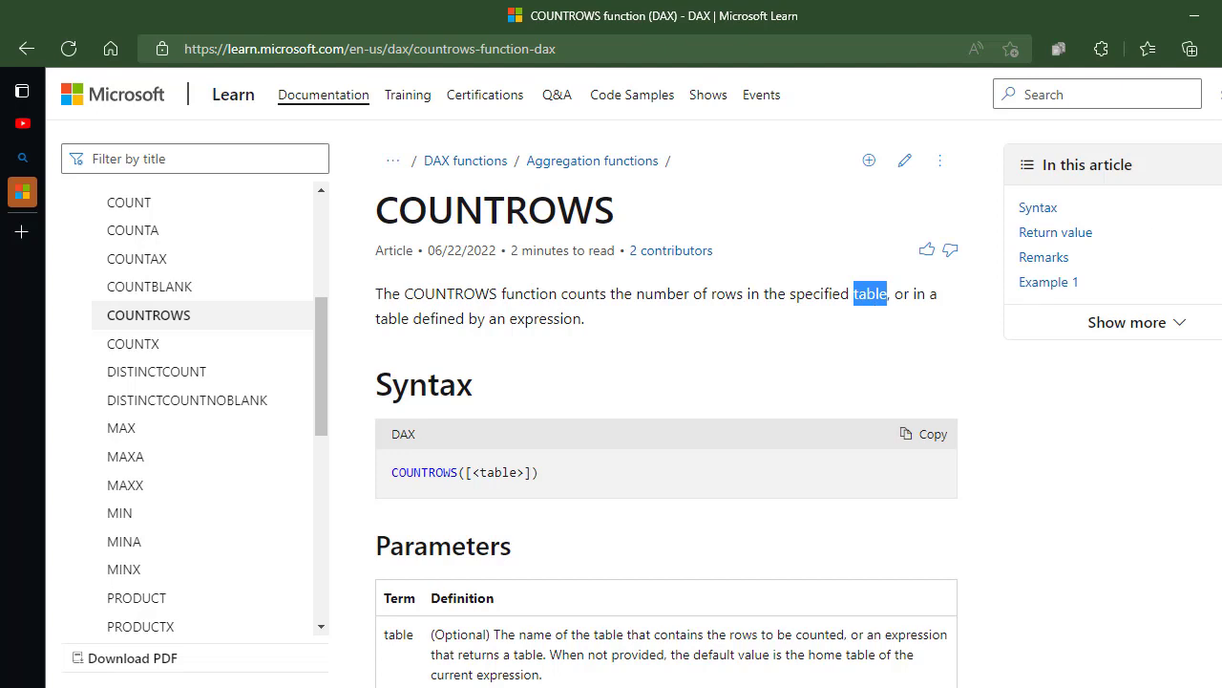
{"action": "scroll", "coordinate": [666, 382], "scroll_direction": "down", "scroll_amount": 3}
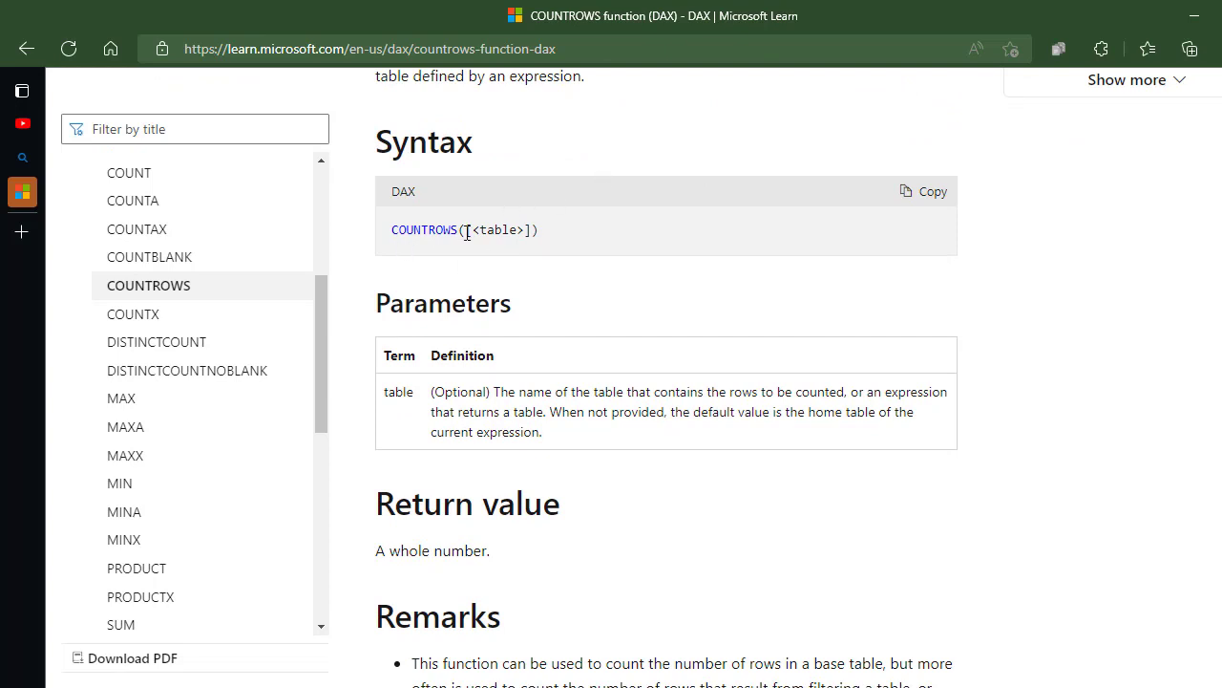
{"action": "left_click_drag", "start_coordinate": [466, 233], "coordinate": [534, 248]}
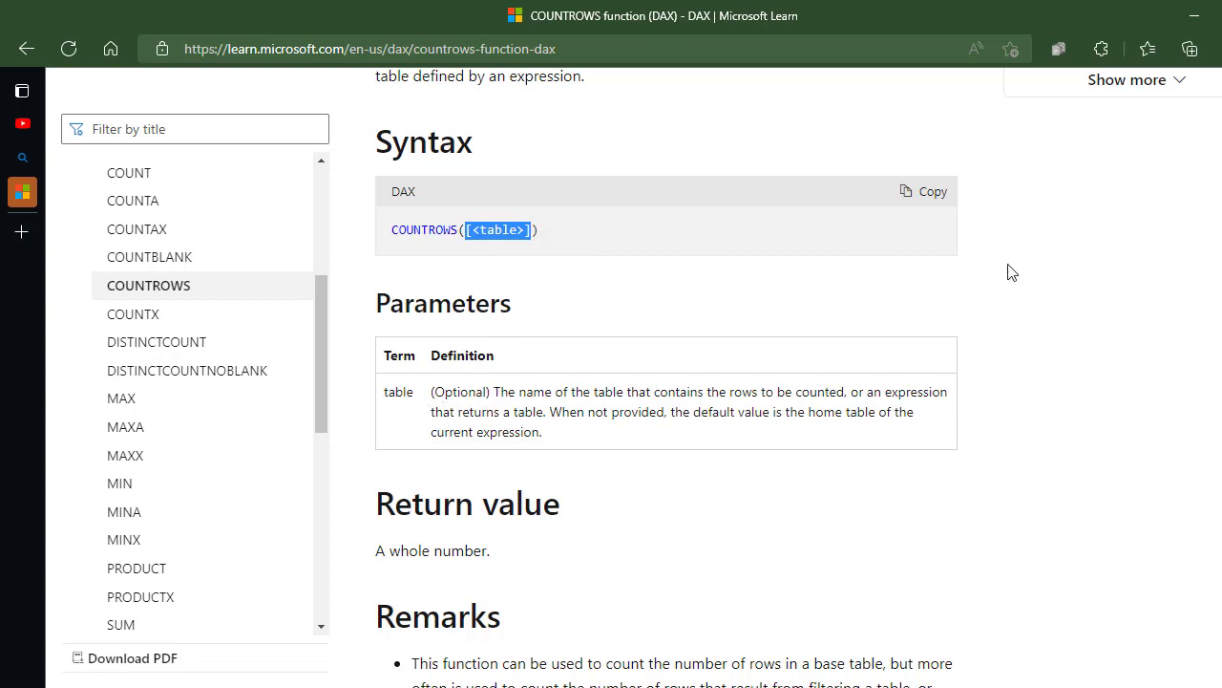
{"action": "scroll", "coordinate": [666, 377], "scroll_direction": "down", "scroll_amount": 2}
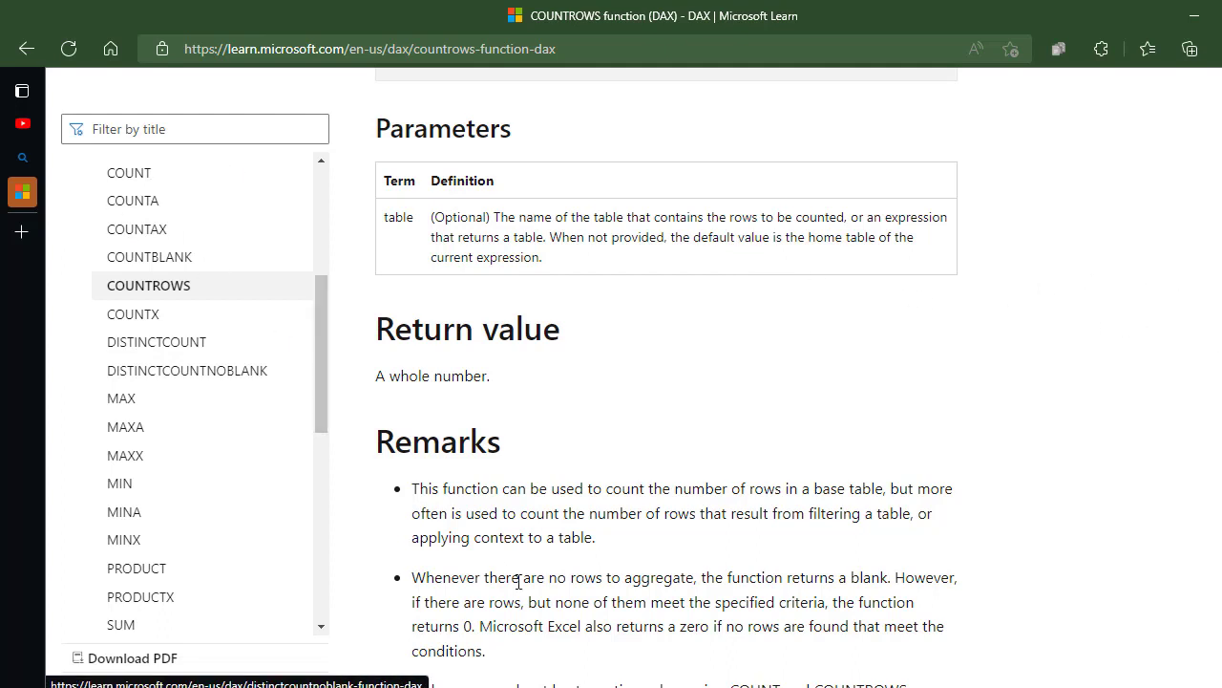
Step: Switch back to Power BI Desktop, return to the report view and create a new measure in tblMeasure
{"action": "key", "text": "alt+Tab"}
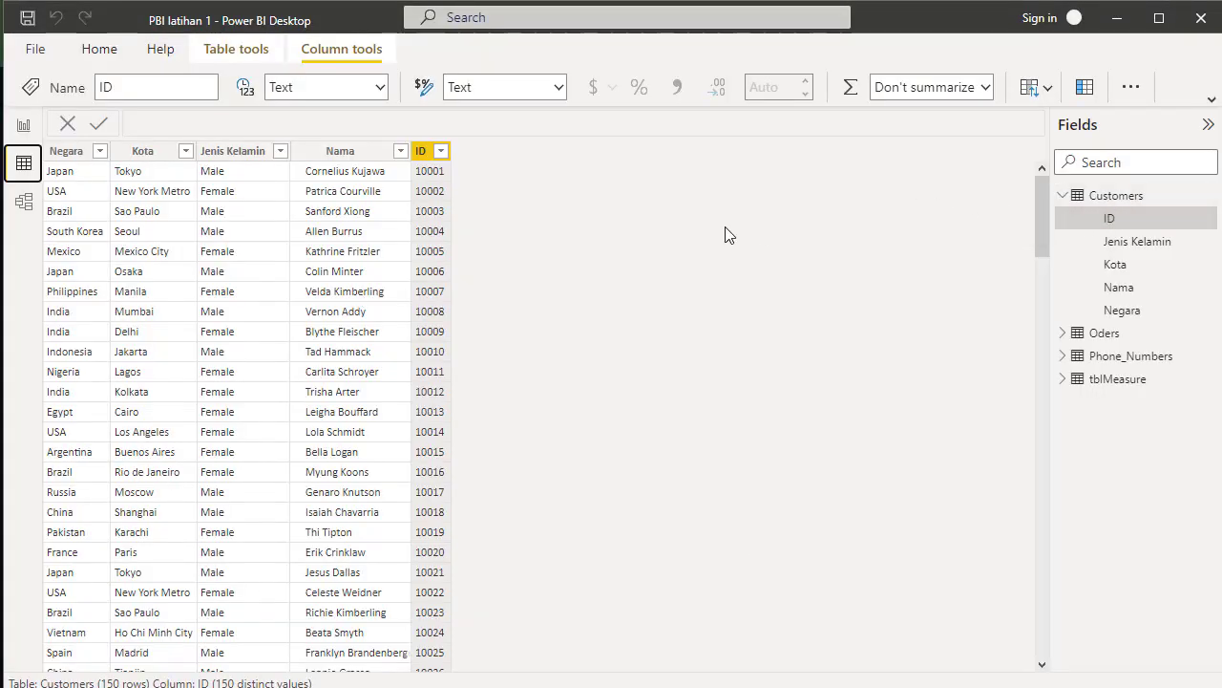
{"action": "left_click", "coordinate": [23, 126]}
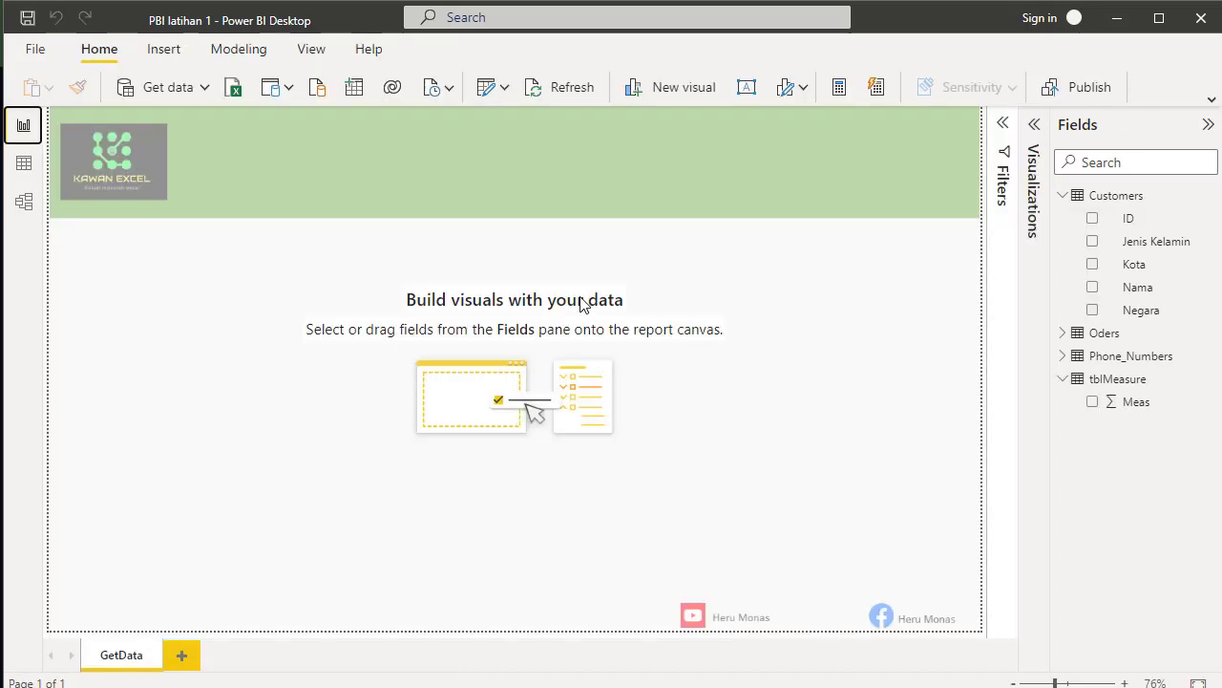
{"action": "left_click", "coordinate": [1106, 382]}
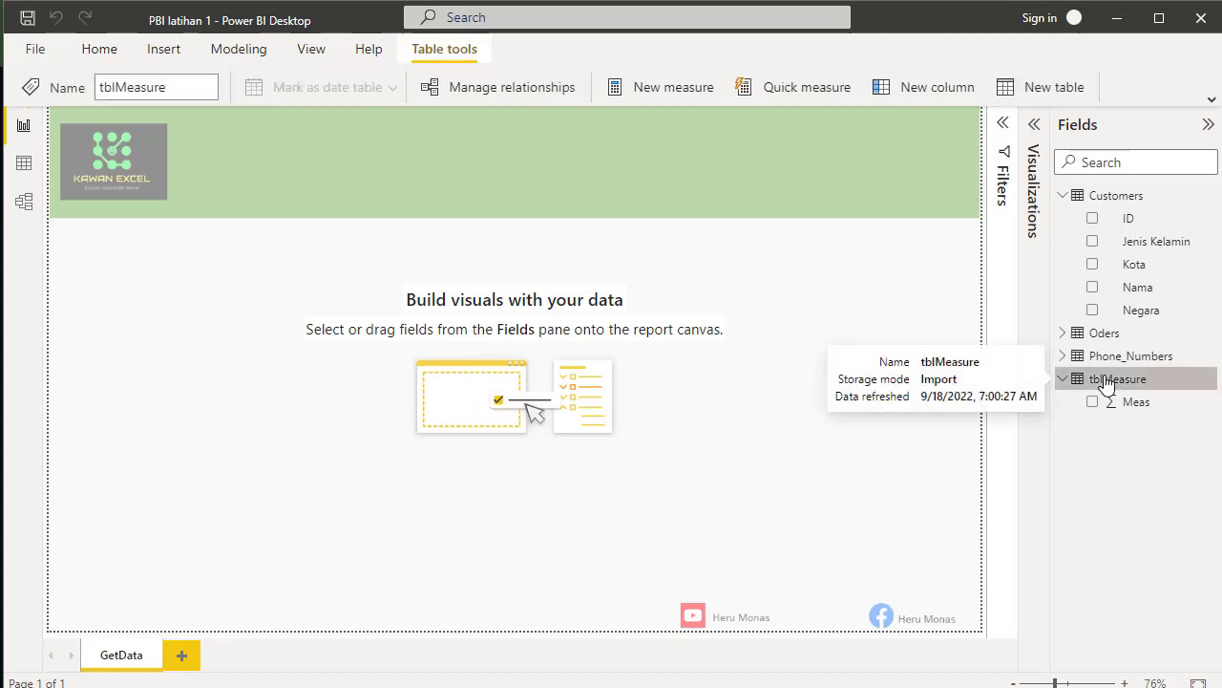
{"action": "right_click", "coordinate": [1106, 382]}
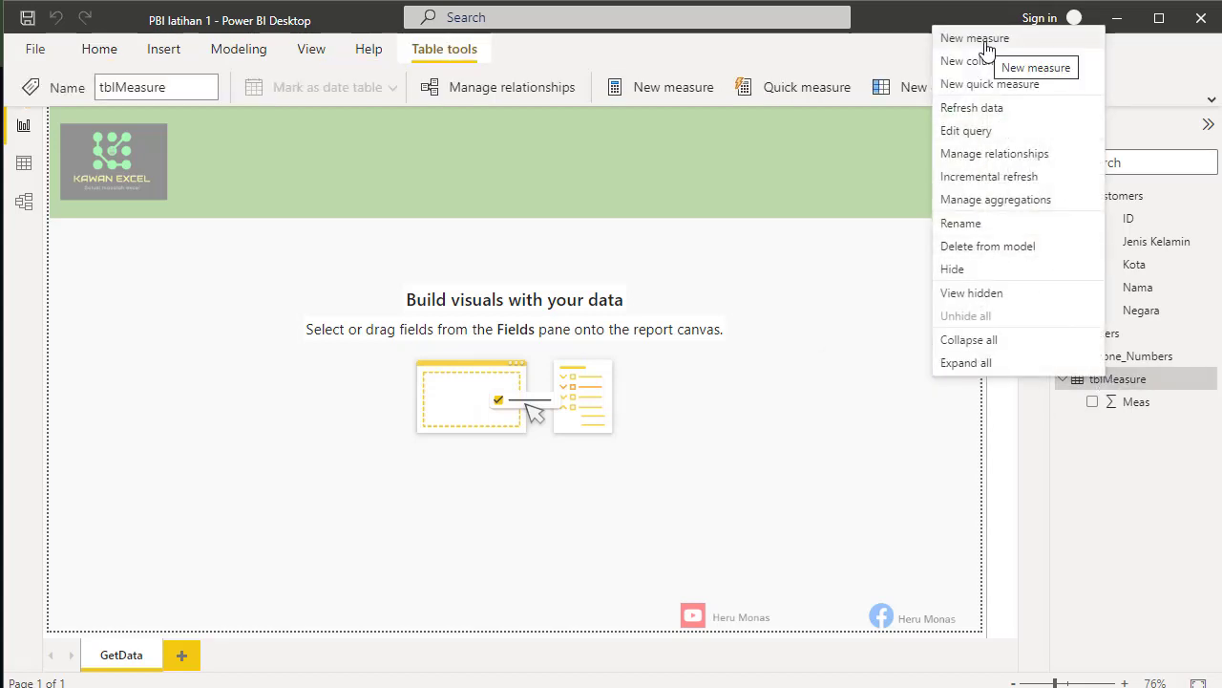
{"action": "left_click", "coordinate": [1150, 467]}
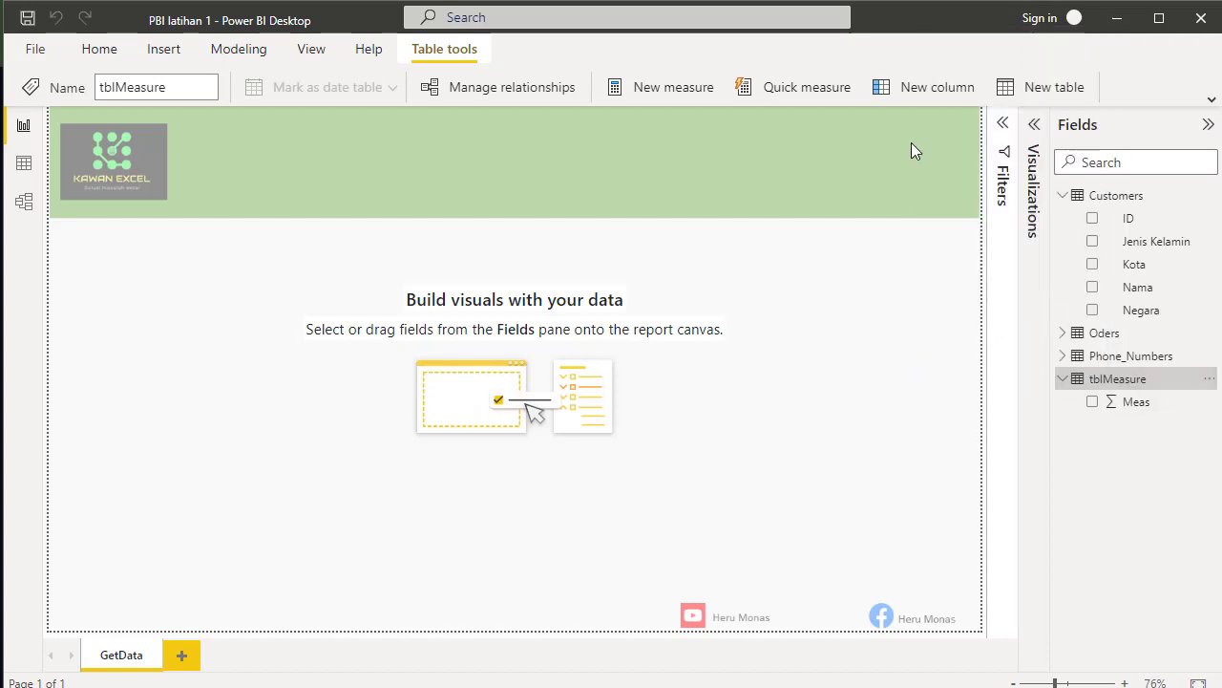
{"action": "left_click", "coordinate": [658, 87]}
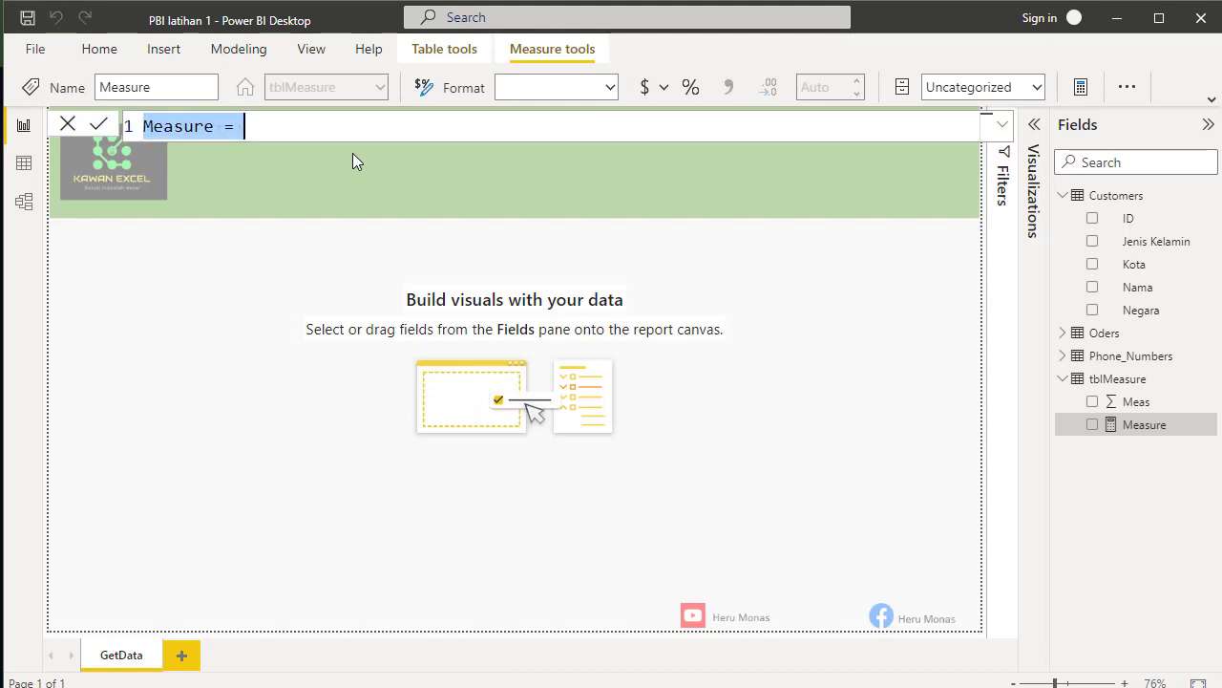
Step: Replace the default measure name in the formula with Jml_Customer
{"action": "left_click", "coordinate": [219, 131]}
{"action": "key", "text": "BackSpace"}
{"action": "key", "text": "BackSpace"}
{"action": "key", "text": "BackSpace"}
{"action": "key", "text": "BackSpace"}
{"action": "key", "text": "BackSpace"}
{"action": "key", "text": "BackSpace"}
{"action": "key", "text": "BackSpace"}
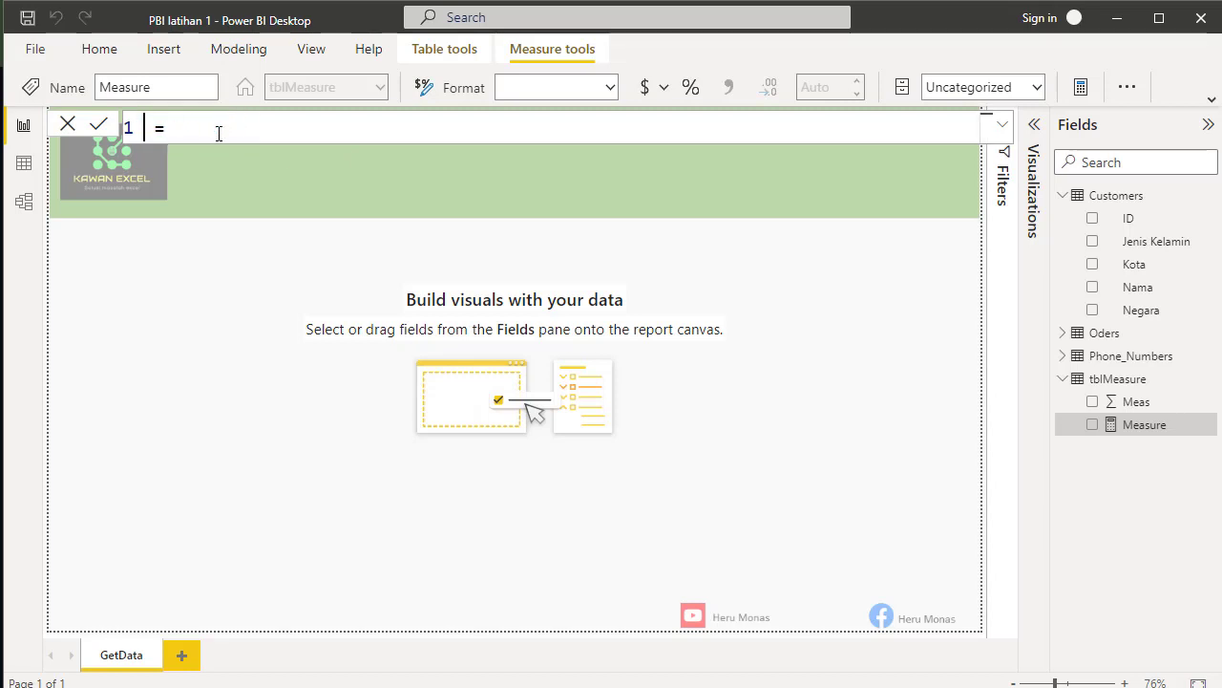
{"action": "type", "text": "Jml "}
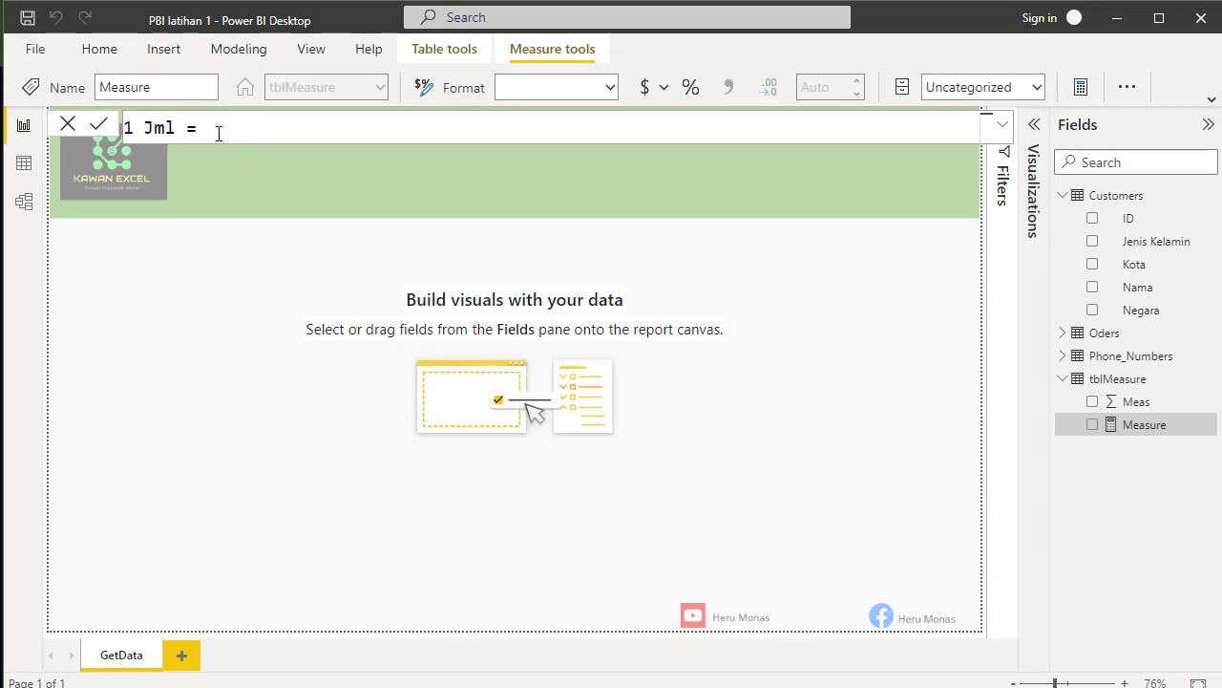
{"action": "type", "text": "_Customer"}
Step: Begin the Jml_Customer expression with the COUNTROWS function
{"action": "left_click", "coordinate": [315, 135]}
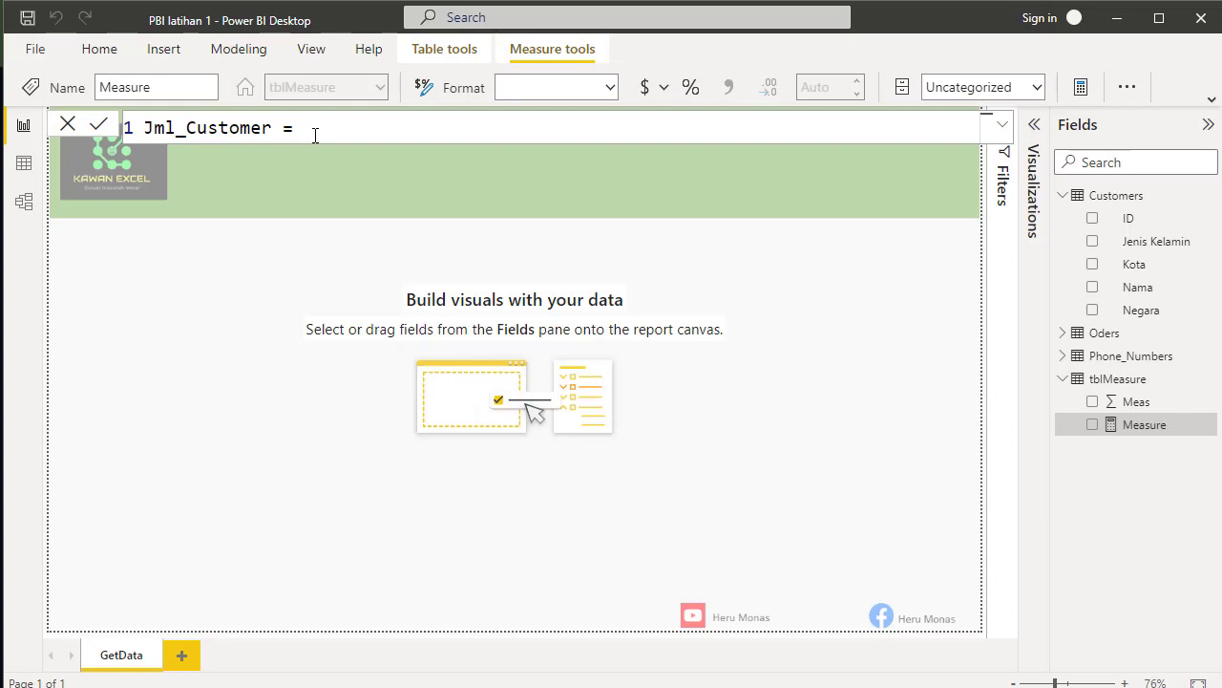
{"action": "type", "text": "Coun"}
{"action": "key", "text": "Down"}
{"action": "key", "text": "Down"}
{"action": "key", "text": "Down"}
{"action": "key", "text": "Down"}
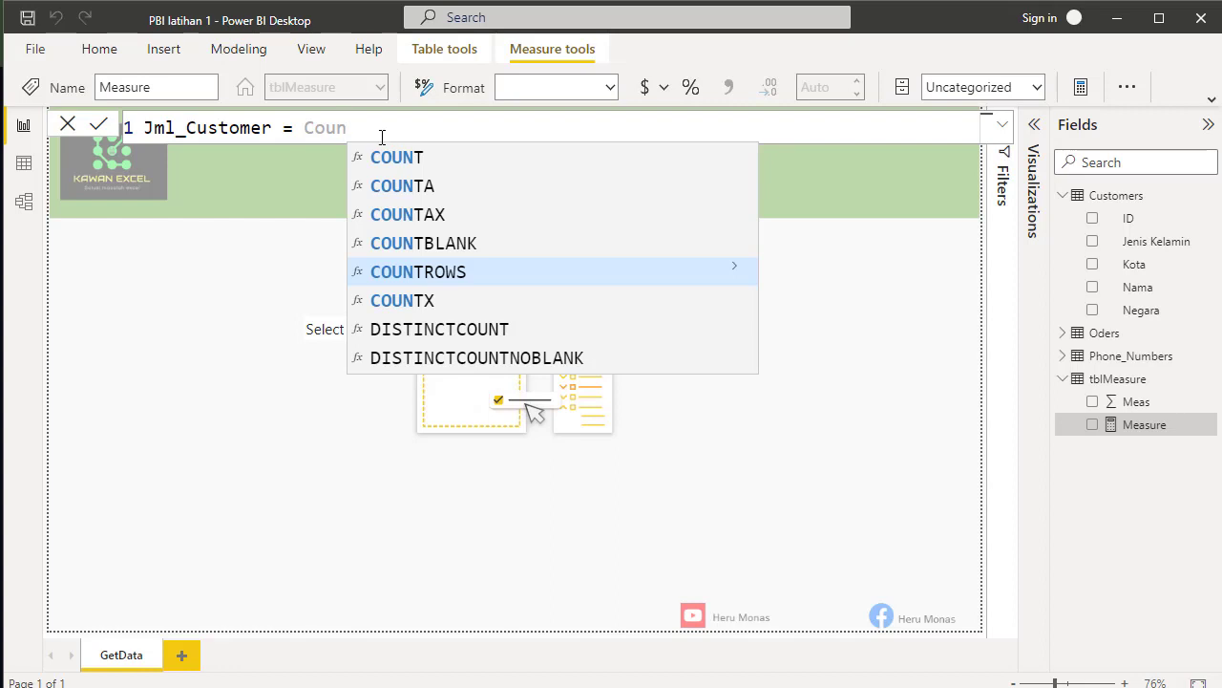
{"action": "left_click", "coordinate": [420, 272]}
{"action": "type", "text": "ALLNOBLANKROW("}
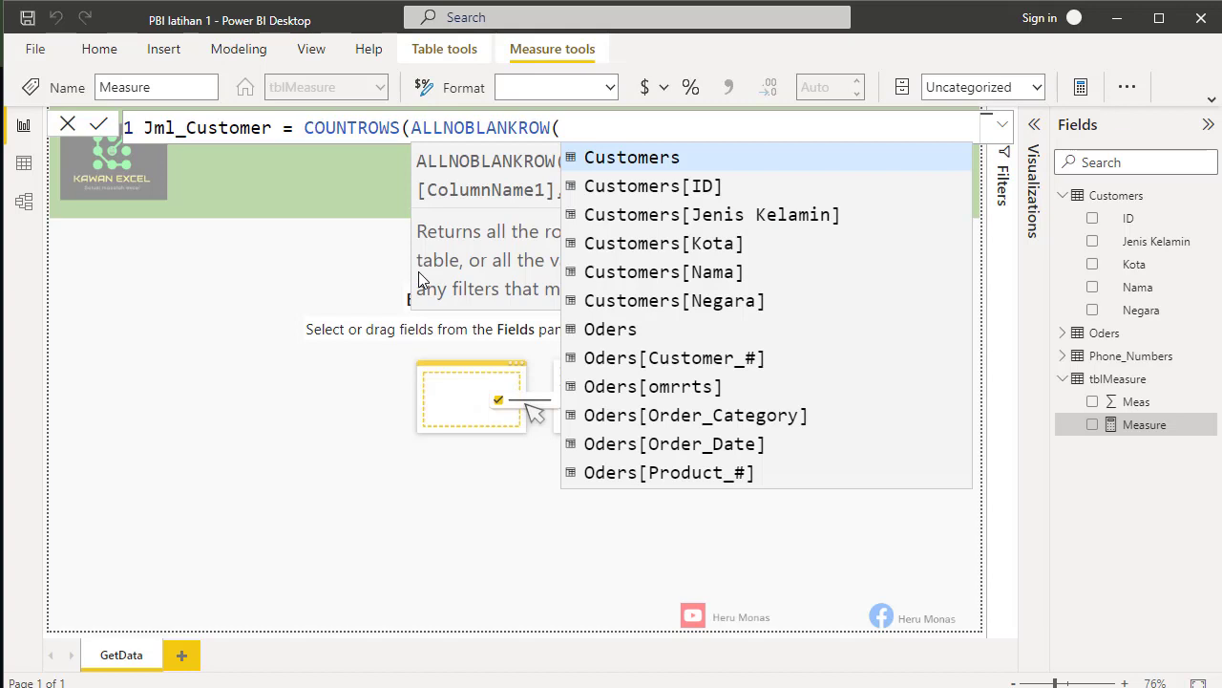
{"action": "key", "text": "BackSpace"}
{"action": "key", "text": "BackSpace"}
{"action": "key", "text": "BackSpace"}
{"action": "key", "text": "BackSpace"}
{"action": "key", "text": "BackSpace"}
{"action": "key", "text": "BackSpace"}
{"action": "key", "text": "BackSpace"}
{"action": "key", "text": "BackSpace"}
{"action": "key", "text": "BackSpace"}
{"action": "key", "text": "BackSpace"}
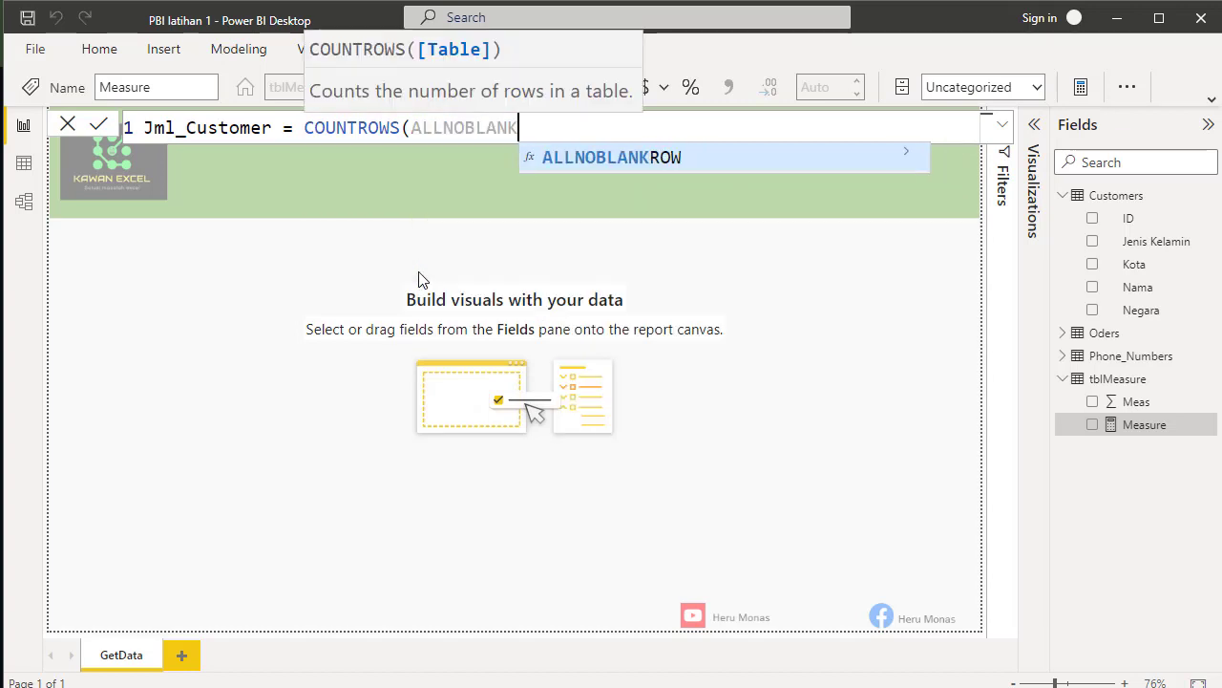
{"action": "key", "text": "BackSpace"}
{"action": "key", "text": "BackSpace"}
{"action": "key", "text": "BackSpace"}
{"action": "key", "text": "BackSpace"}
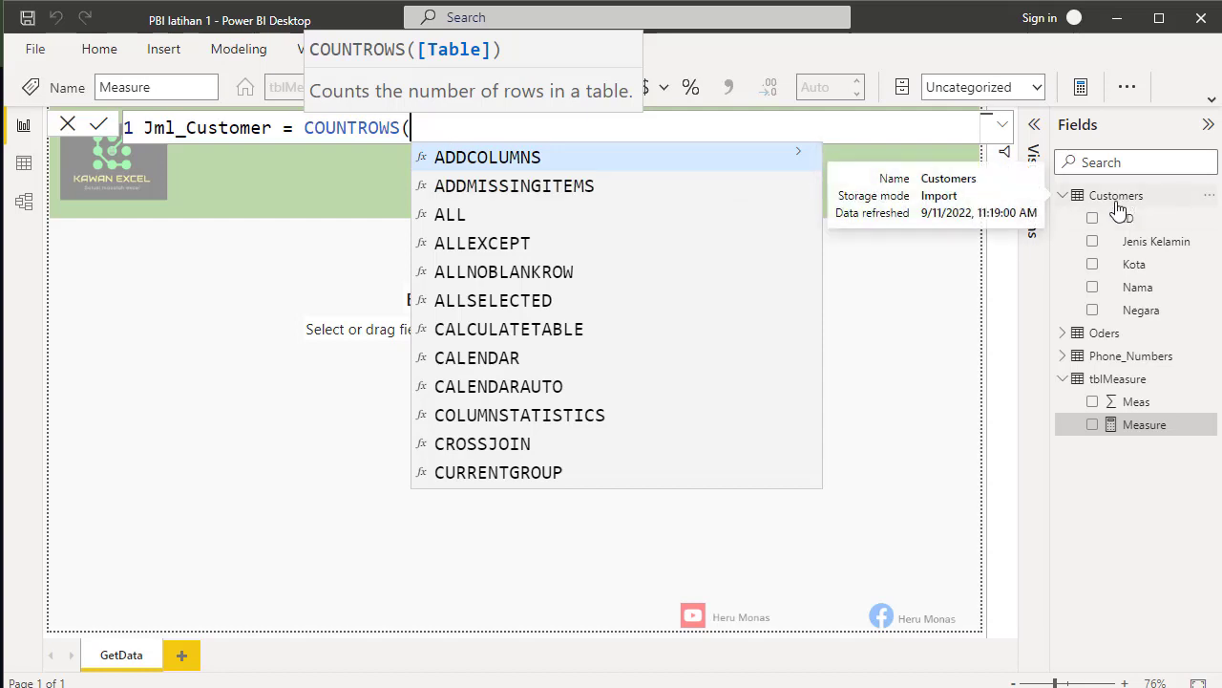
Step: Give COUNTROWS the Customers table as its argument, close the formula and commit the measure
{"action": "type", "text": "Cu"}
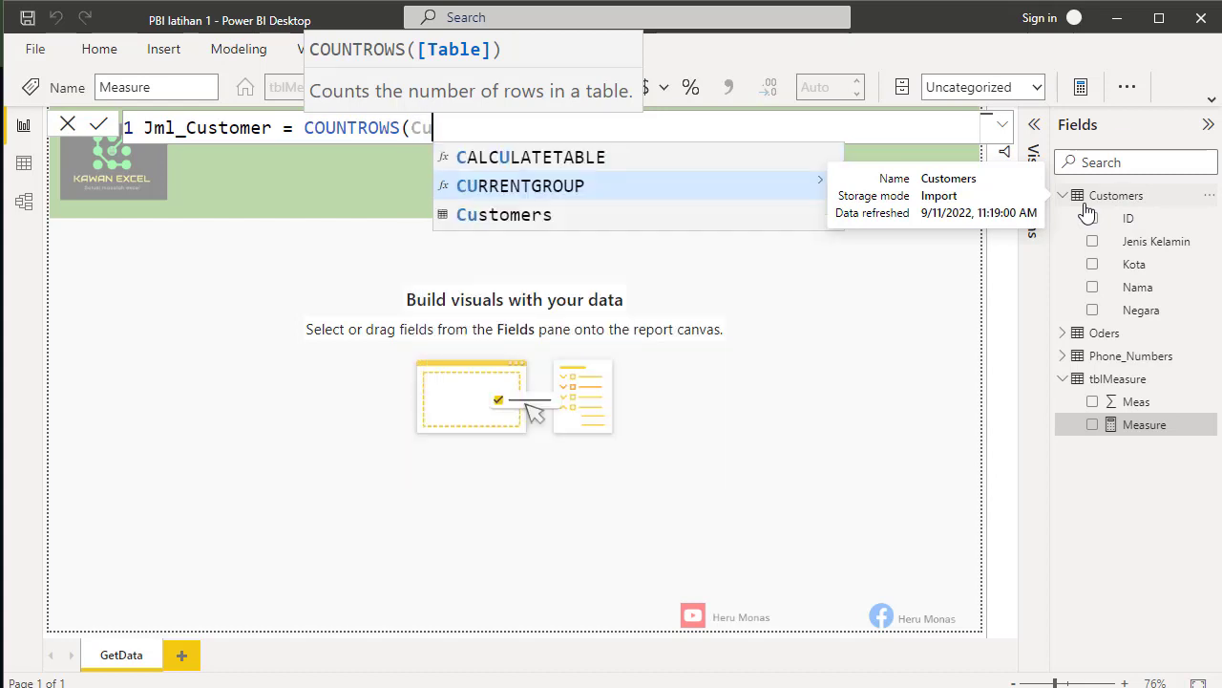
{"action": "key", "text": "Up"}
{"action": "key", "text": "Up"}
{"action": "type", "text": "stomers"}
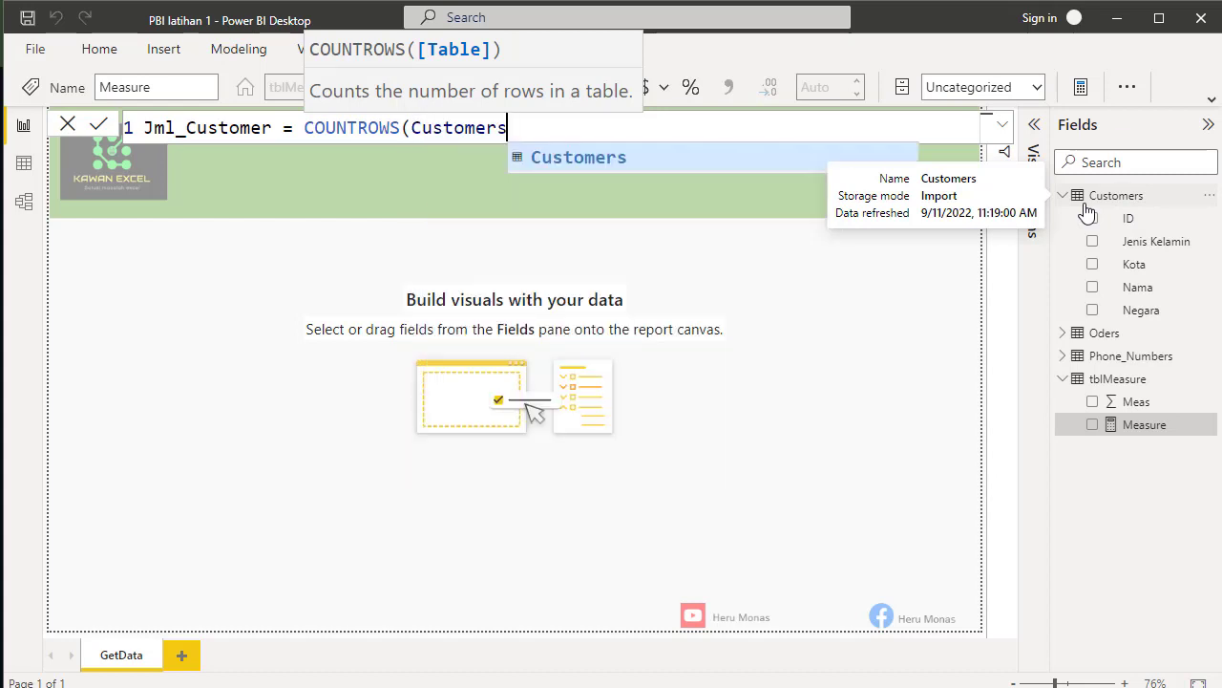
{"action": "type", "text": ")"}
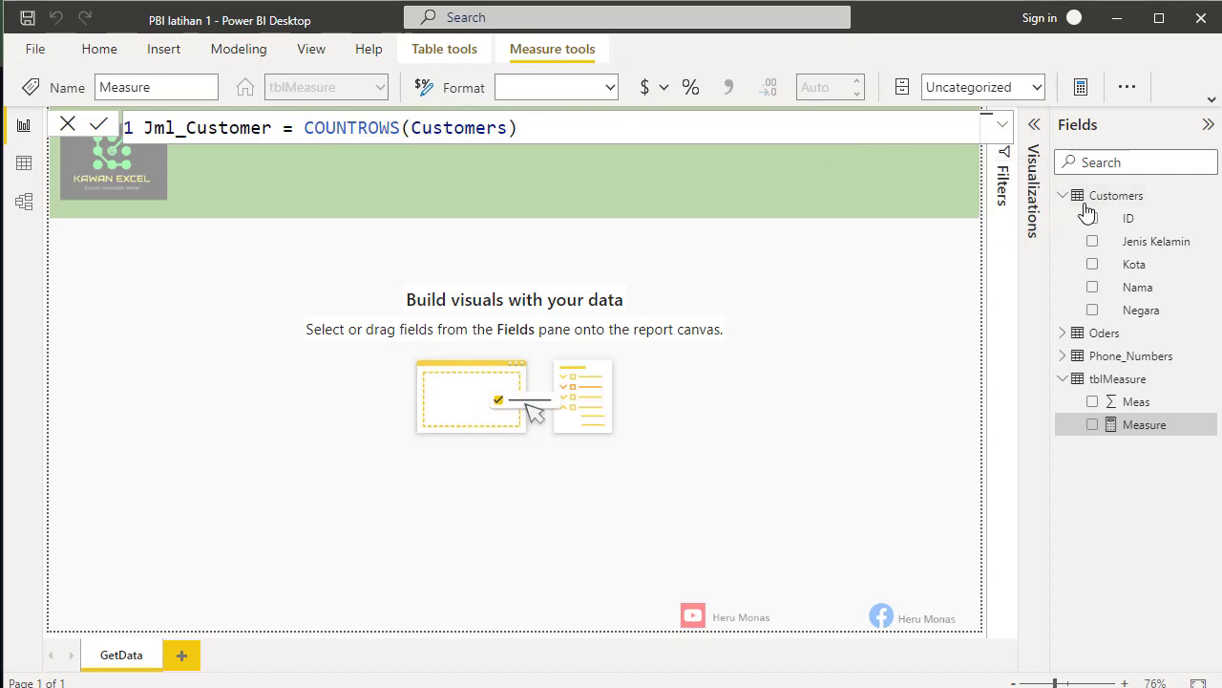
{"action": "key", "text": "Return"}
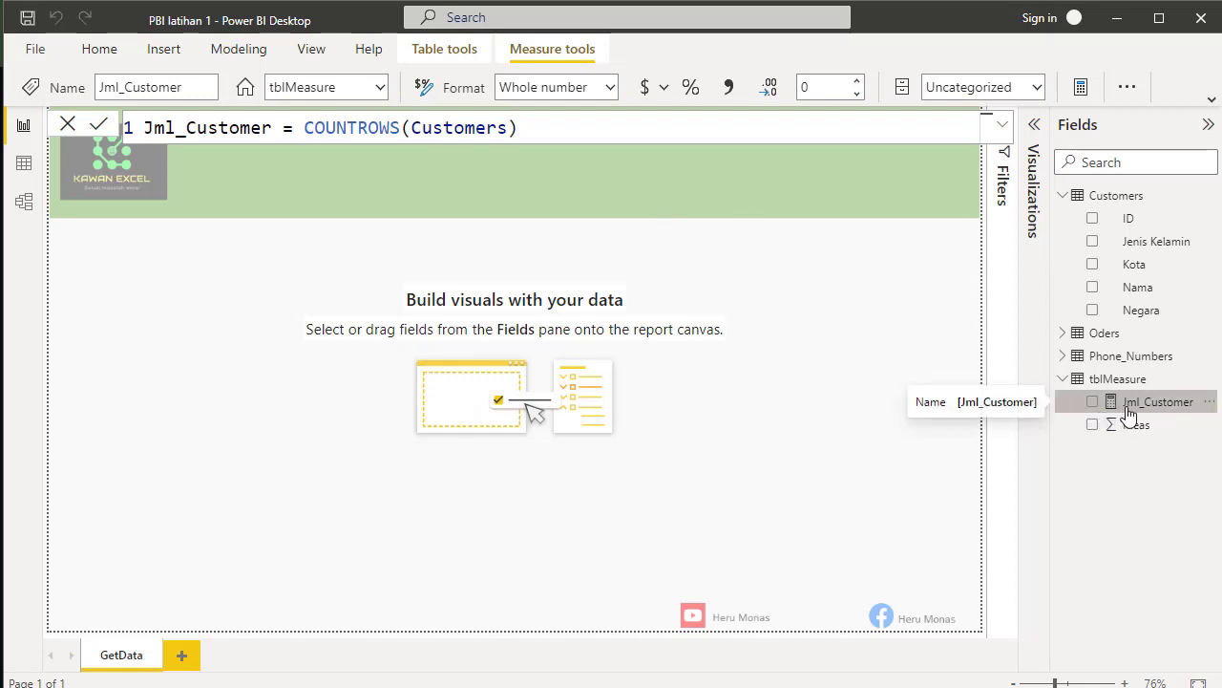
Step: Add the Jml_Customer measure to the GetData page as a chart and place it below the green banner
{"action": "left_click_drag", "start_coordinate": [1129, 410], "coordinate": [260, 332]}
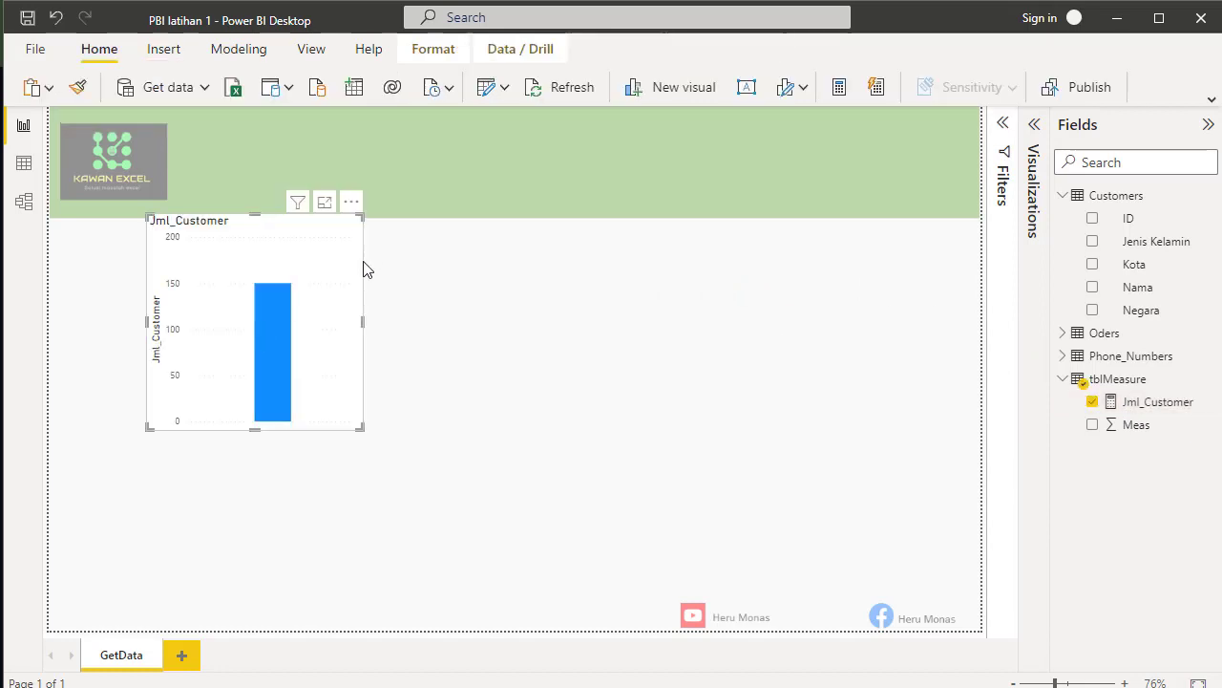
{"action": "left_click_drag", "start_coordinate": [365, 268], "coordinate": [438, 328]}
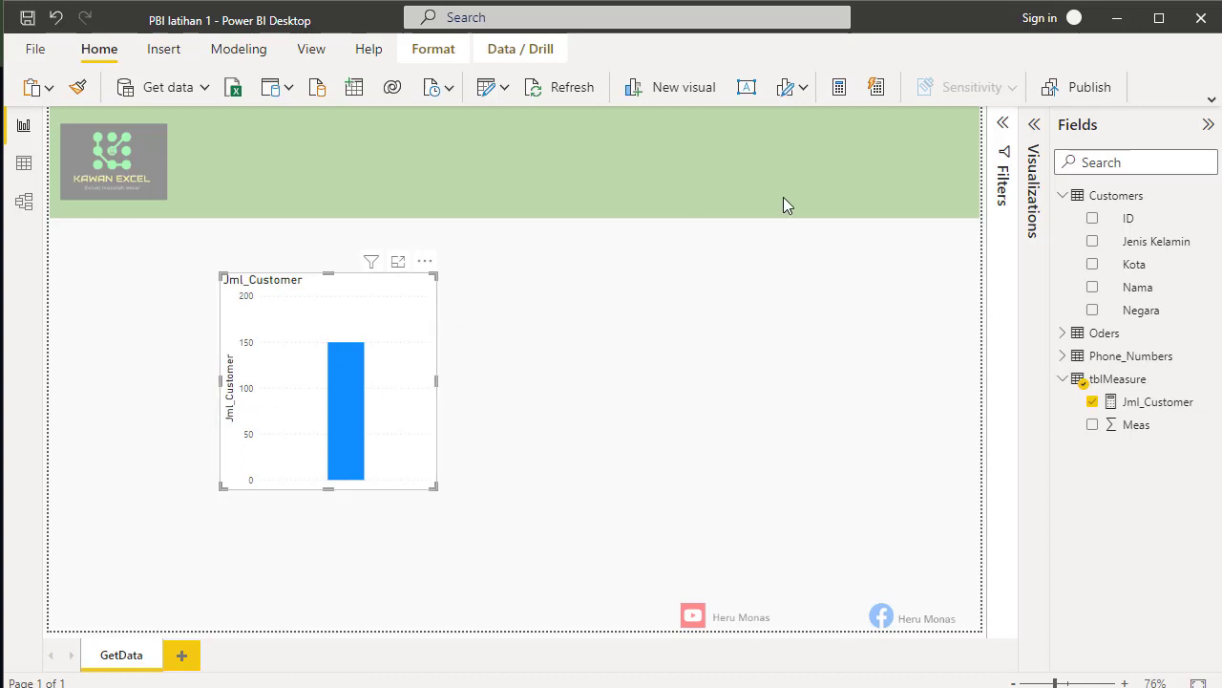
Step: Convert the Jml_Customer chart to a card visual and reduce its height to about half
{"action": "left_click", "coordinate": [1035, 127]}
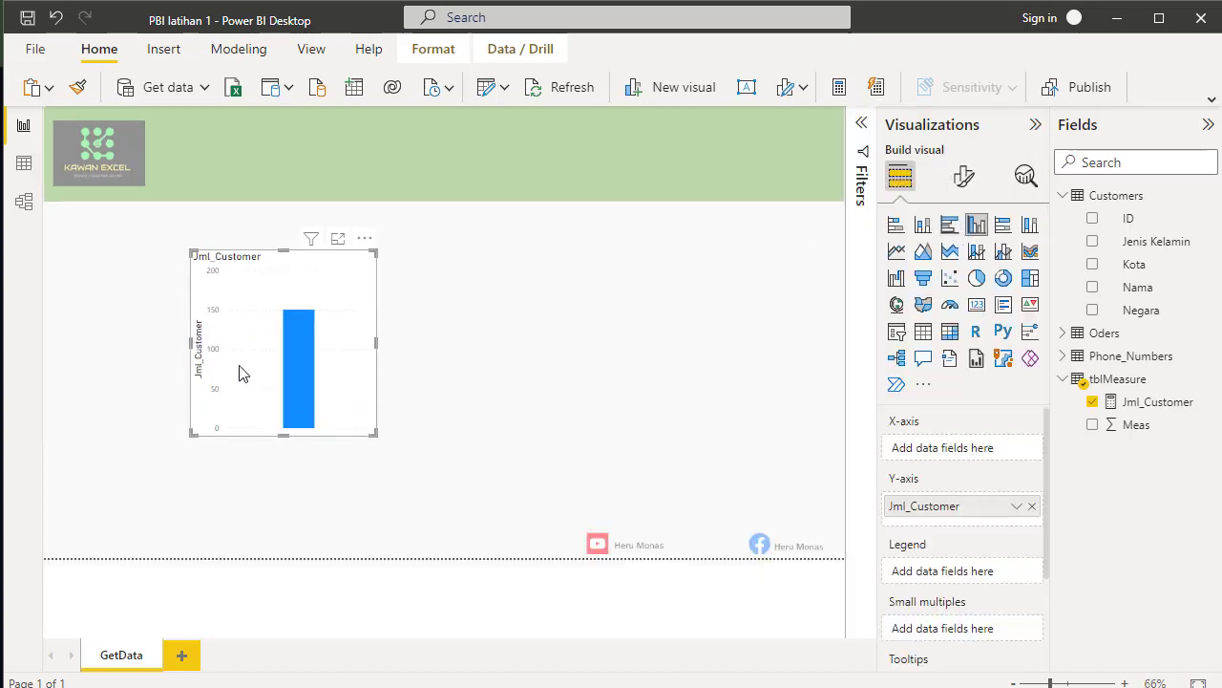
{"action": "left_click", "coordinate": [581, 358]}
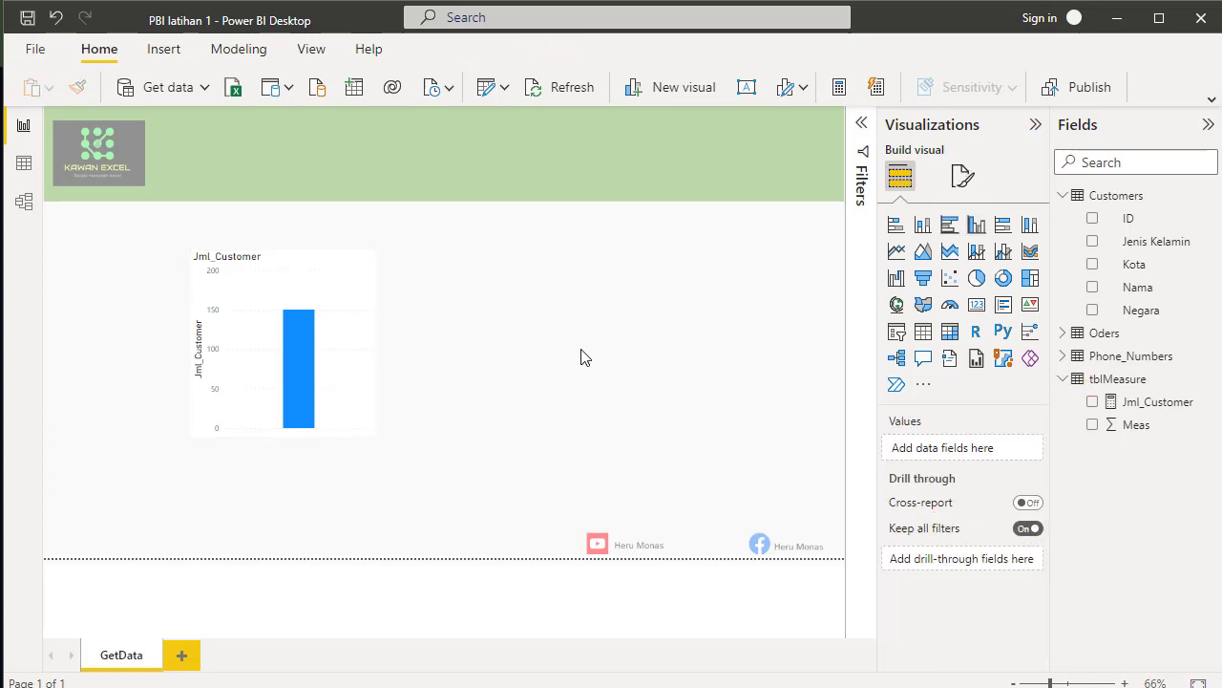
{"action": "left_click", "coordinate": [321, 279]}
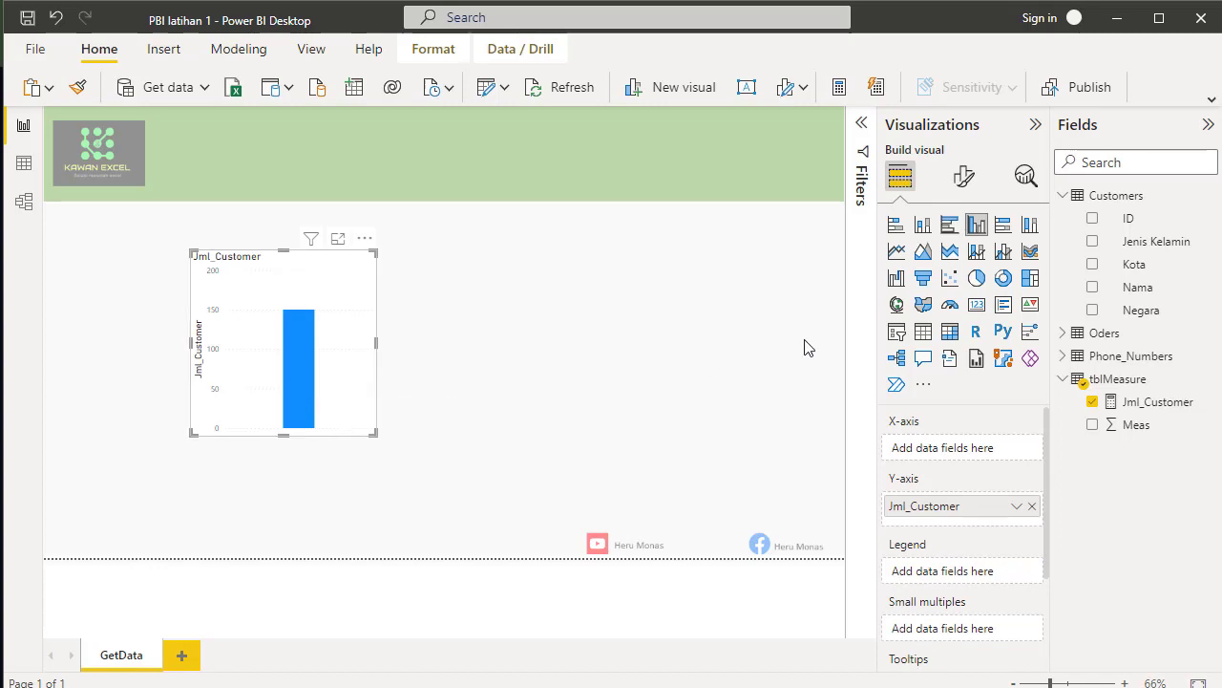
{"action": "left_click", "coordinate": [976, 305]}
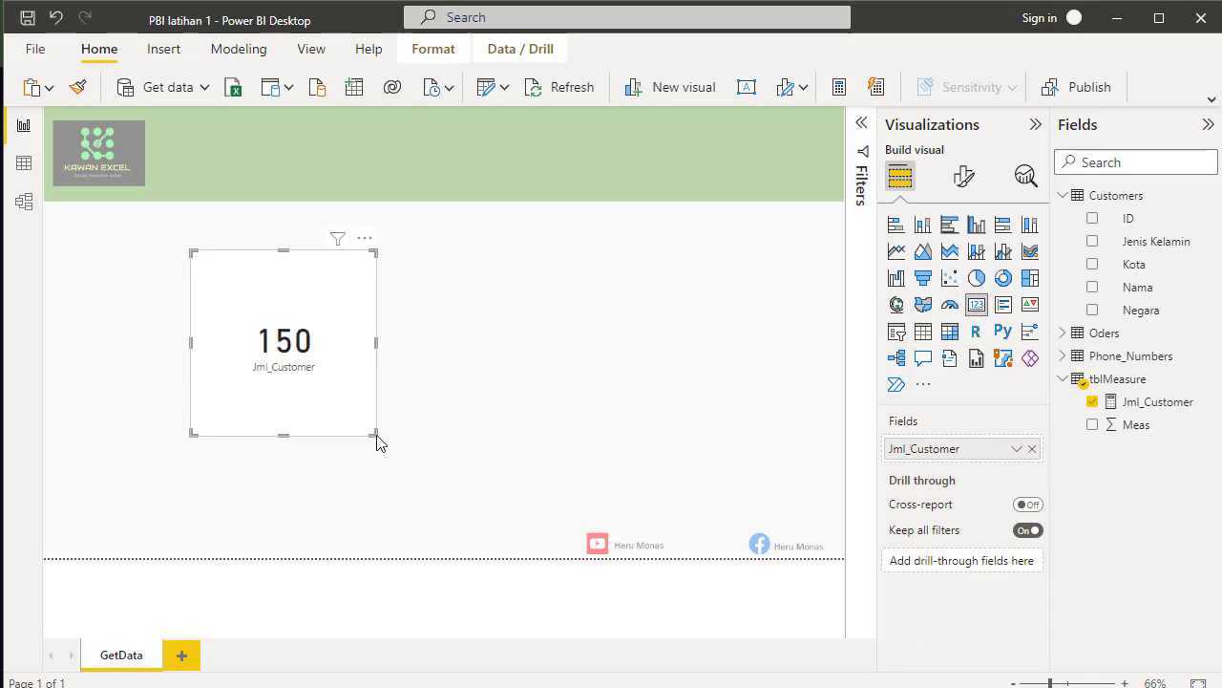
{"action": "left_click_drag", "start_coordinate": [377, 438], "coordinate": [371, 347]}
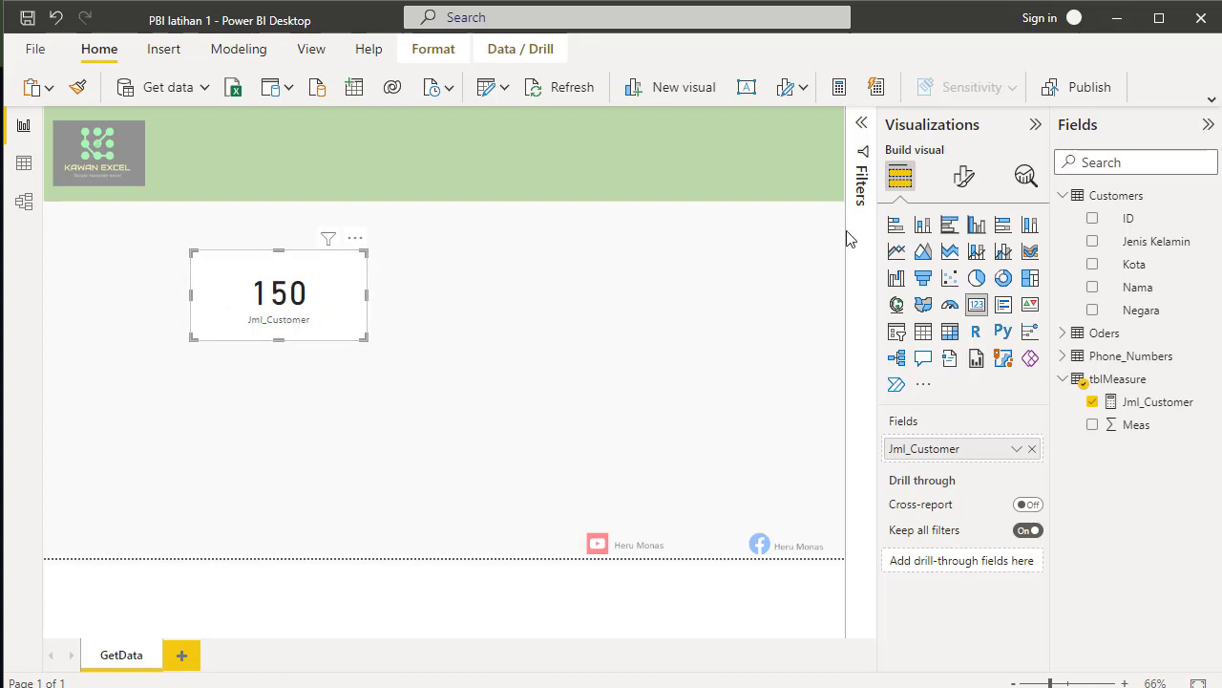
Step: Turn on the Jml_Customer card's title and set its text to "Total Custumer"
{"action": "left_click", "coordinate": [964, 178]}
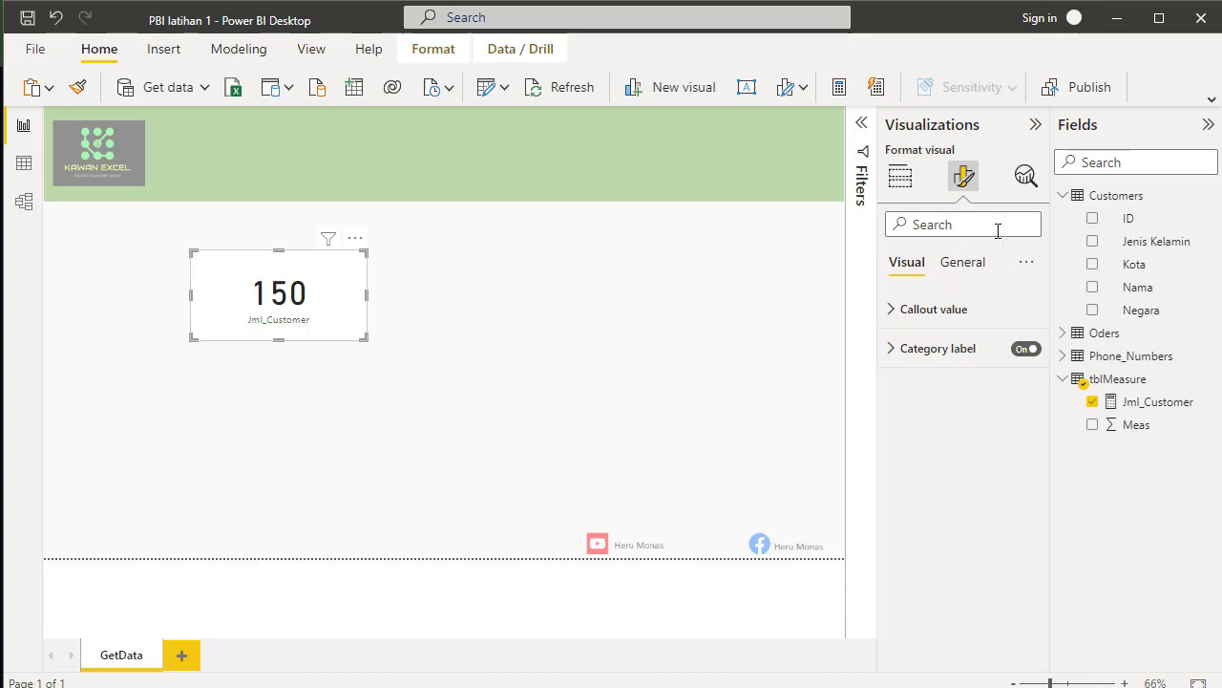
{"action": "left_click", "coordinate": [1025, 177]}
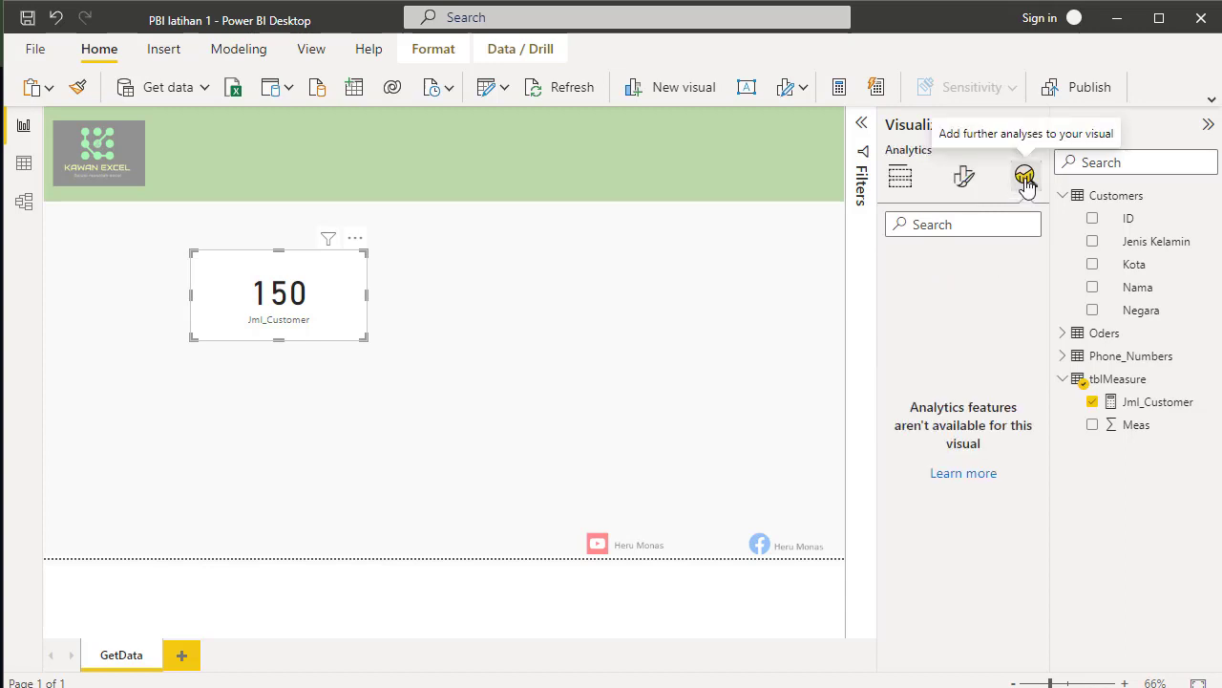
{"action": "left_click", "coordinate": [967, 181]}
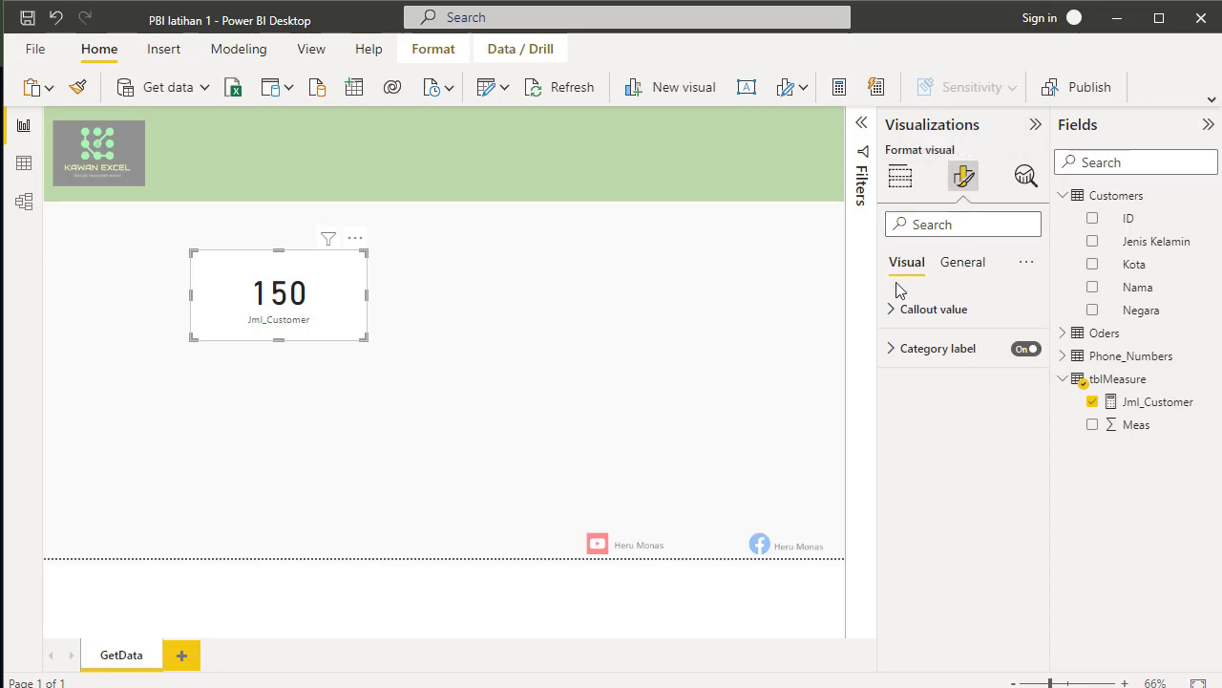
{"action": "left_click", "coordinate": [974, 272]}
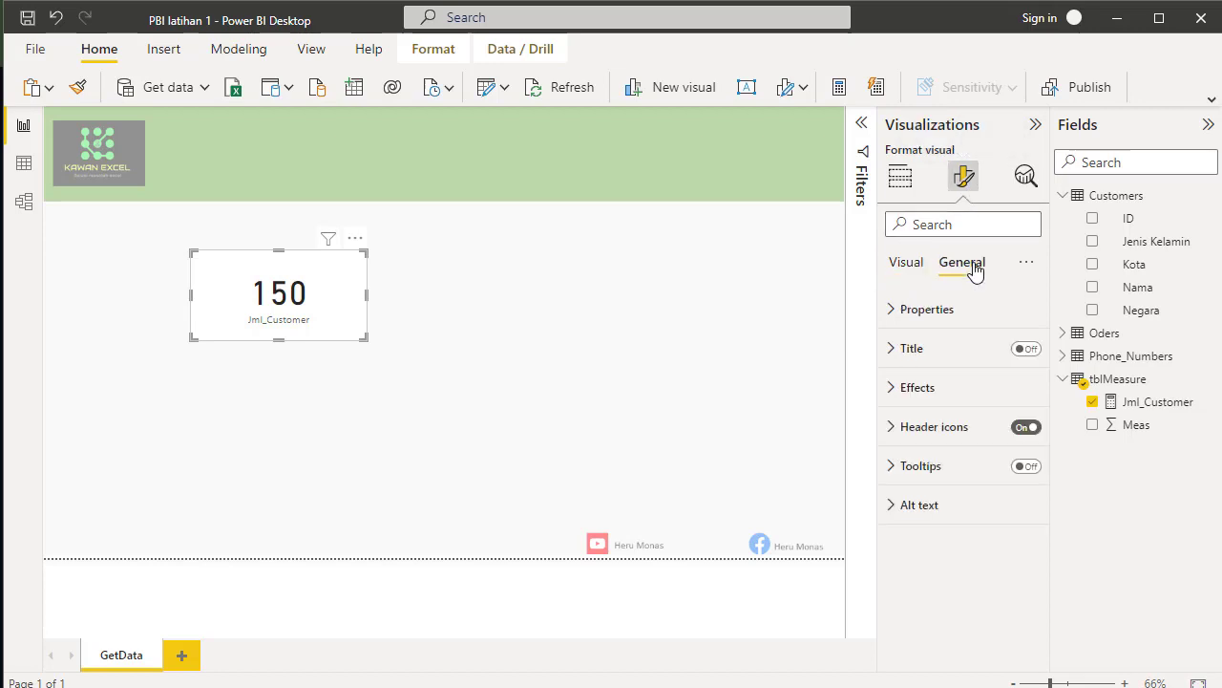
{"action": "left_click", "coordinate": [1028, 350]}
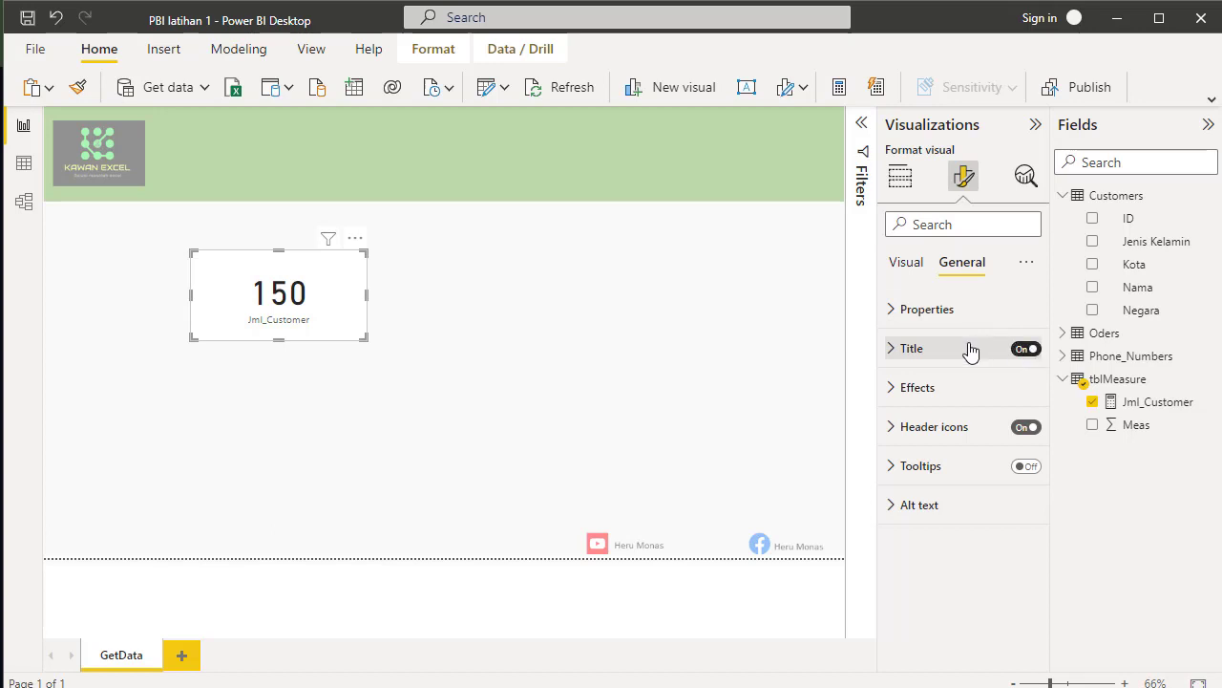
{"action": "left_click", "coordinate": [893, 350]}
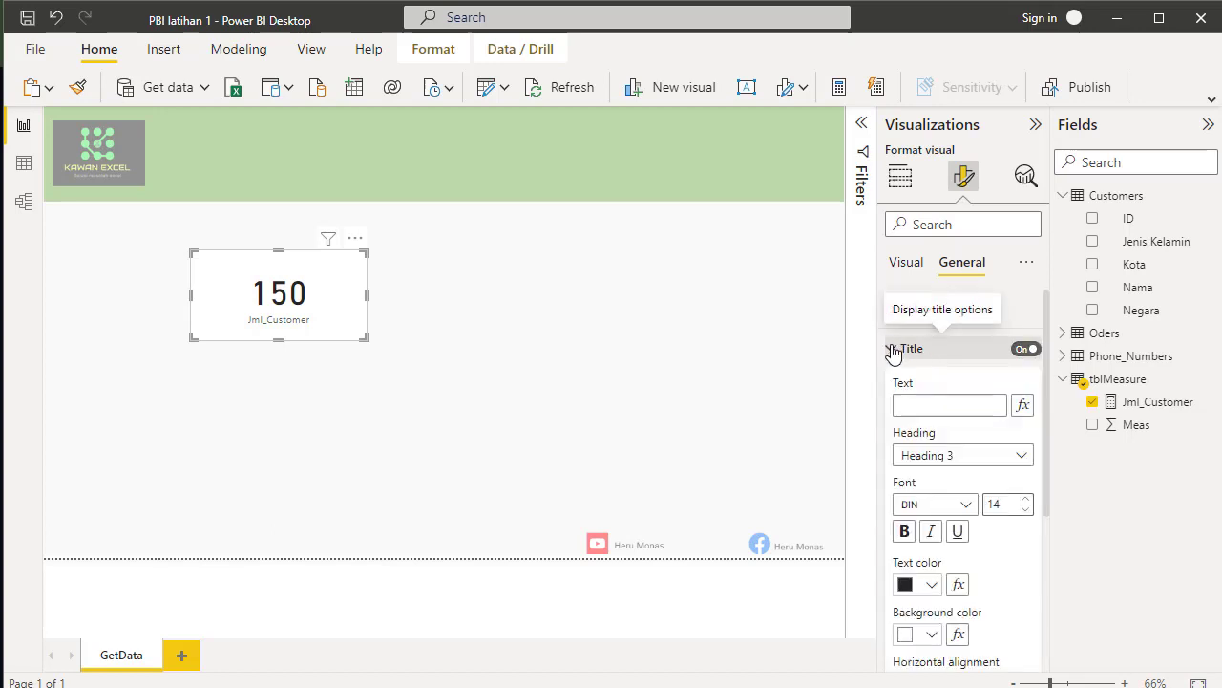
{"action": "left_click", "coordinate": [940, 402]}
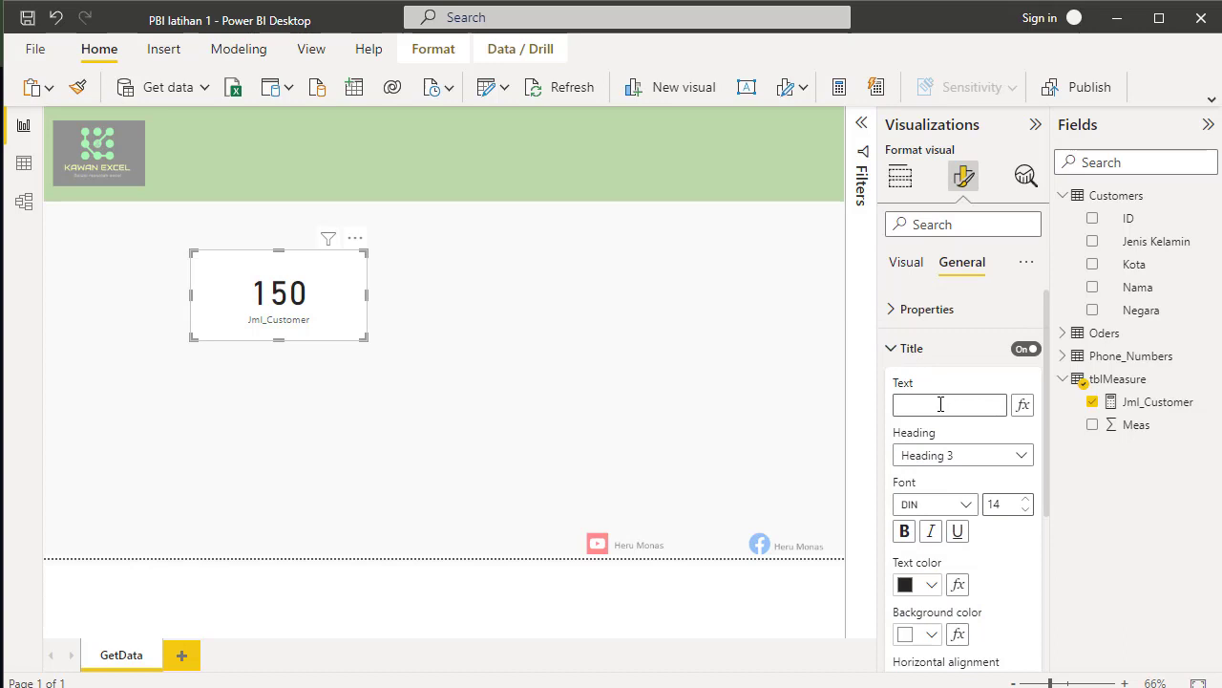
{"action": "type", "text": "Total Custumer"}
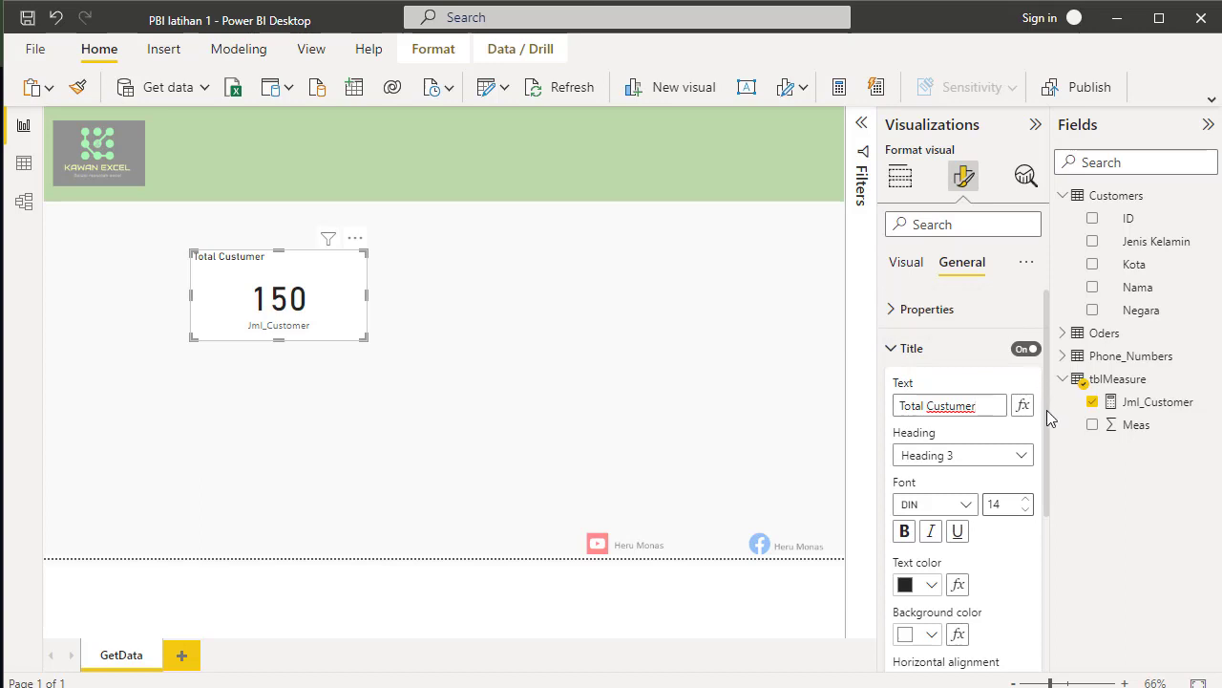
Step: Turn off the category label beneath the value on the customer count card
{"action": "left_click_drag", "start_coordinate": [1049, 418], "coordinate": [1050, 590]}
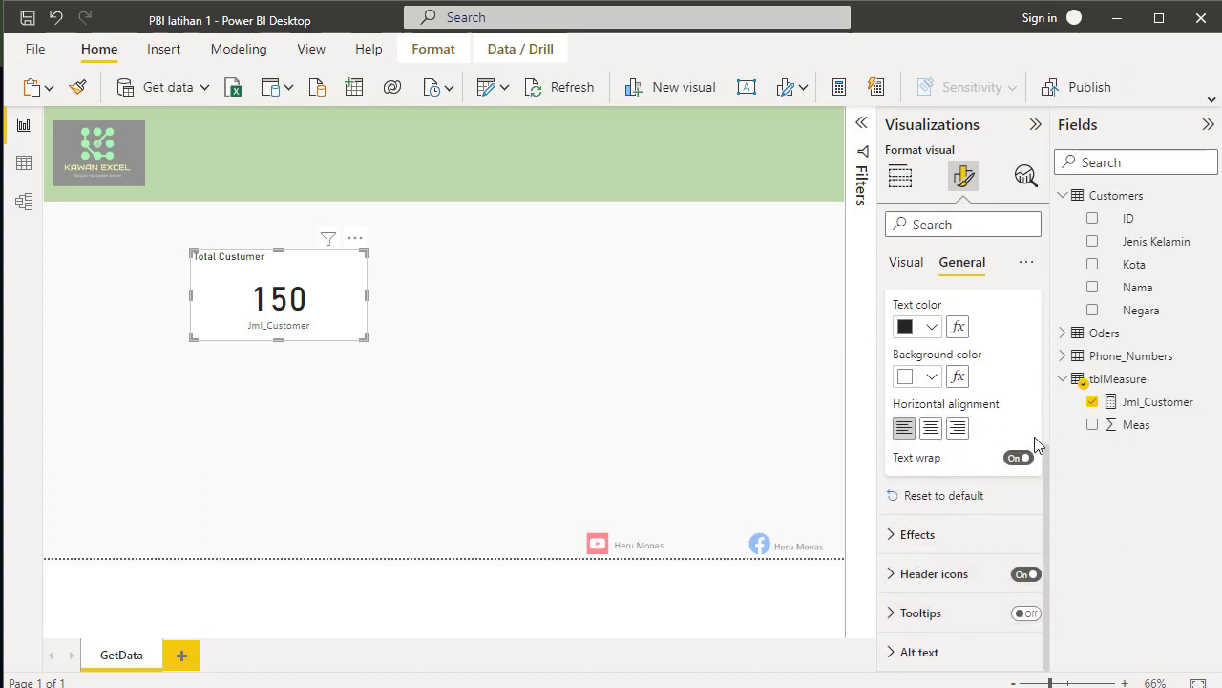
{"action": "left_click_drag", "start_coordinate": [1047, 469], "coordinate": [1046, 346]}
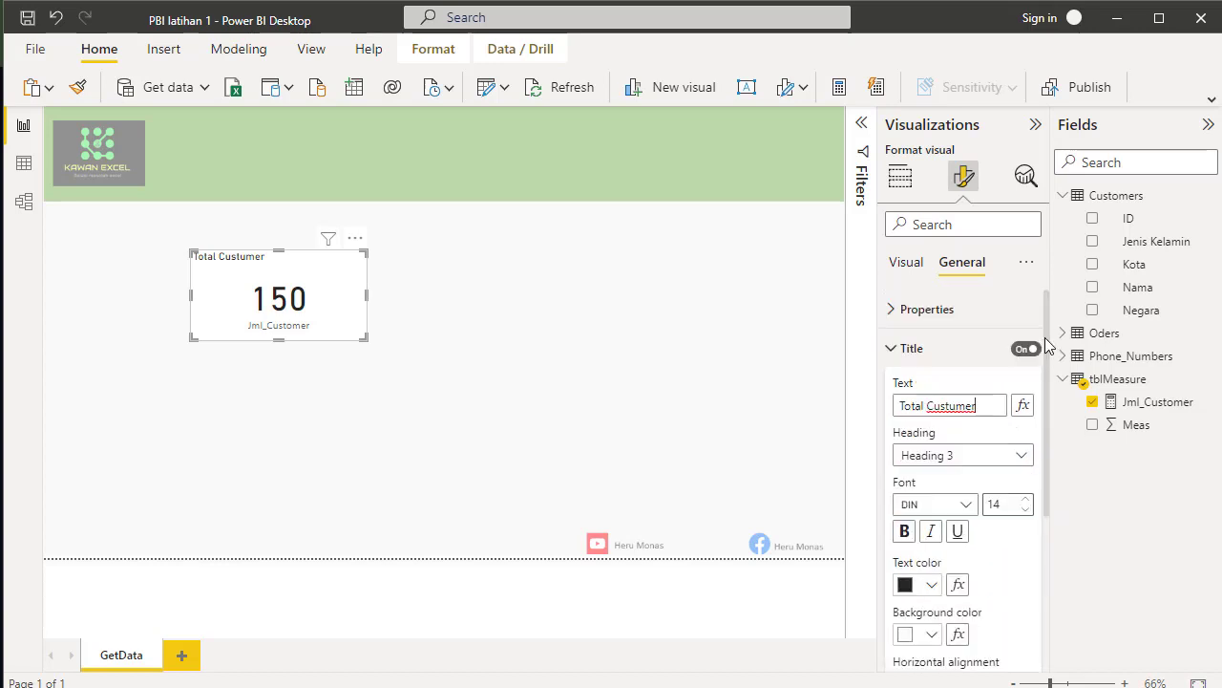
{"action": "left_click", "coordinate": [892, 311]}
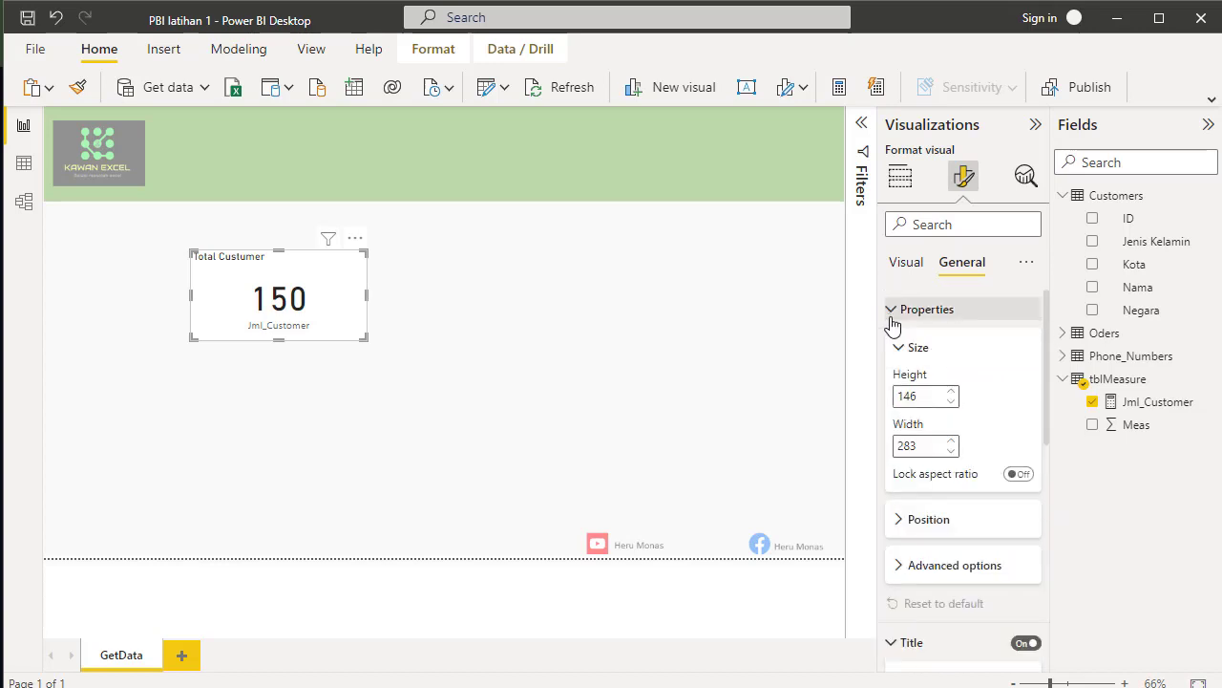
{"action": "left_click_drag", "start_coordinate": [1050, 403], "coordinate": [1041, 500]}
{"action": "scroll", "coordinate": [1037, 410], "scroll_direction": "up", "scroll_amount": 3}
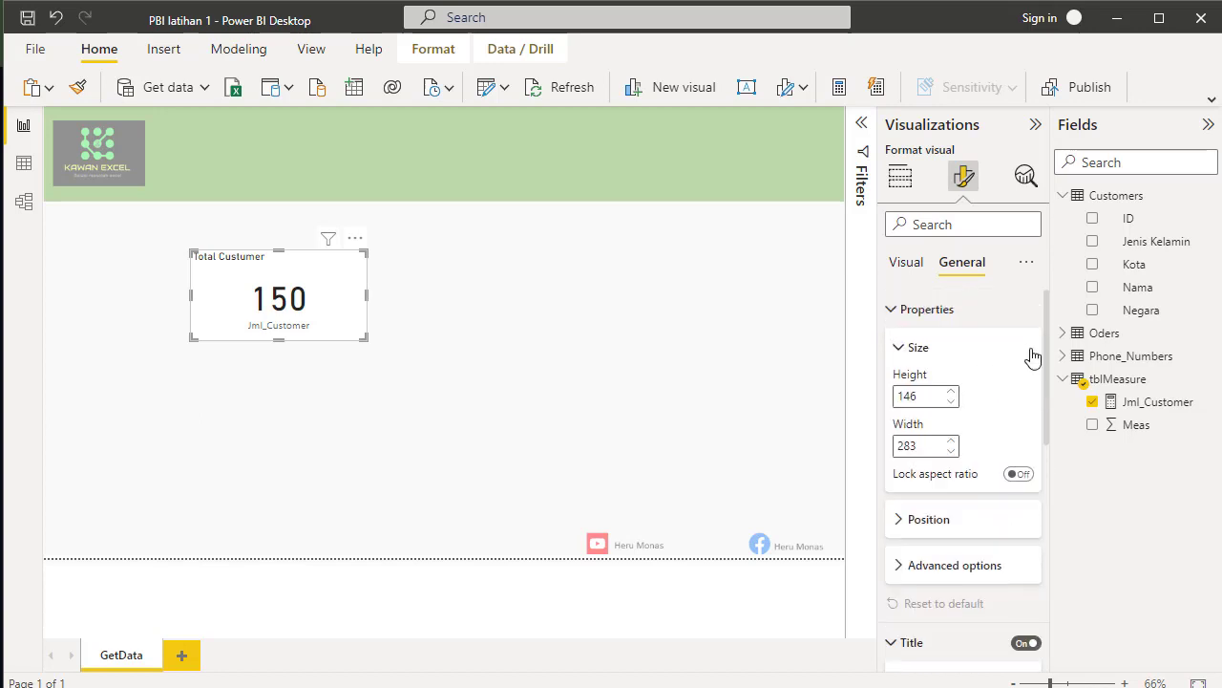
{"action": "left_click", "coordinate": [912, 267]}
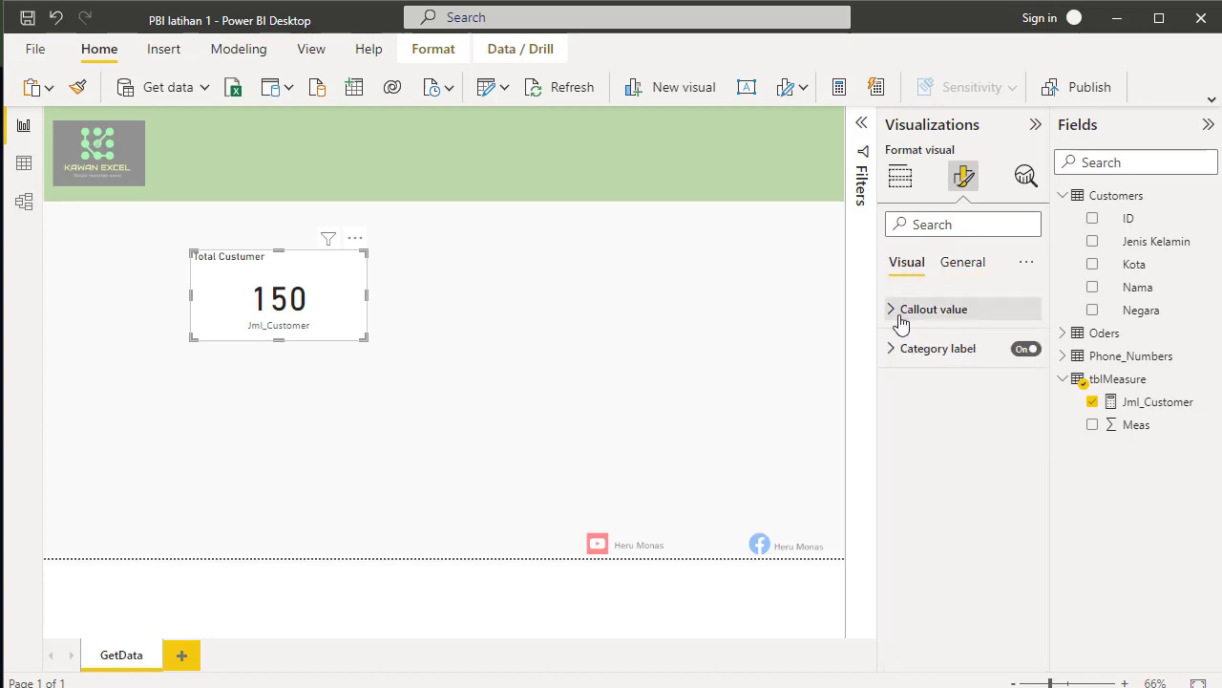
{"action": "left_click", "coordinate": [898, 310]}
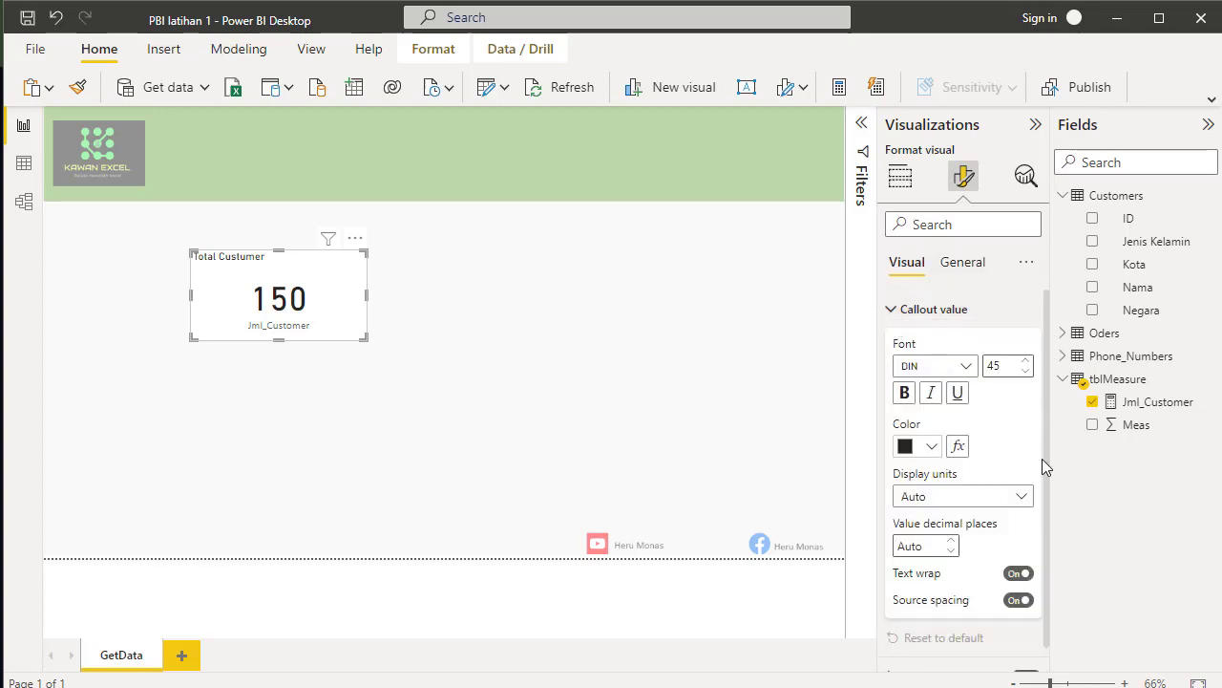
{"action": "left_click", "coordinate": [903, 312]}
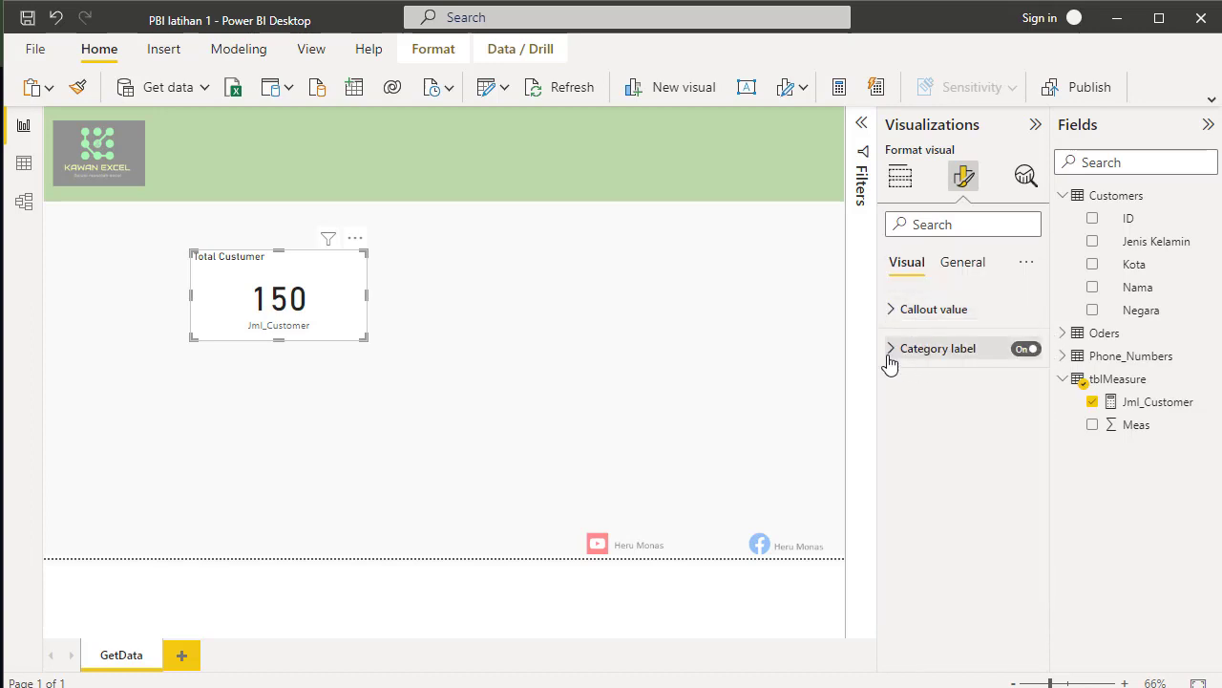
{"action": "left_click", "coordinate": [891, 350]}
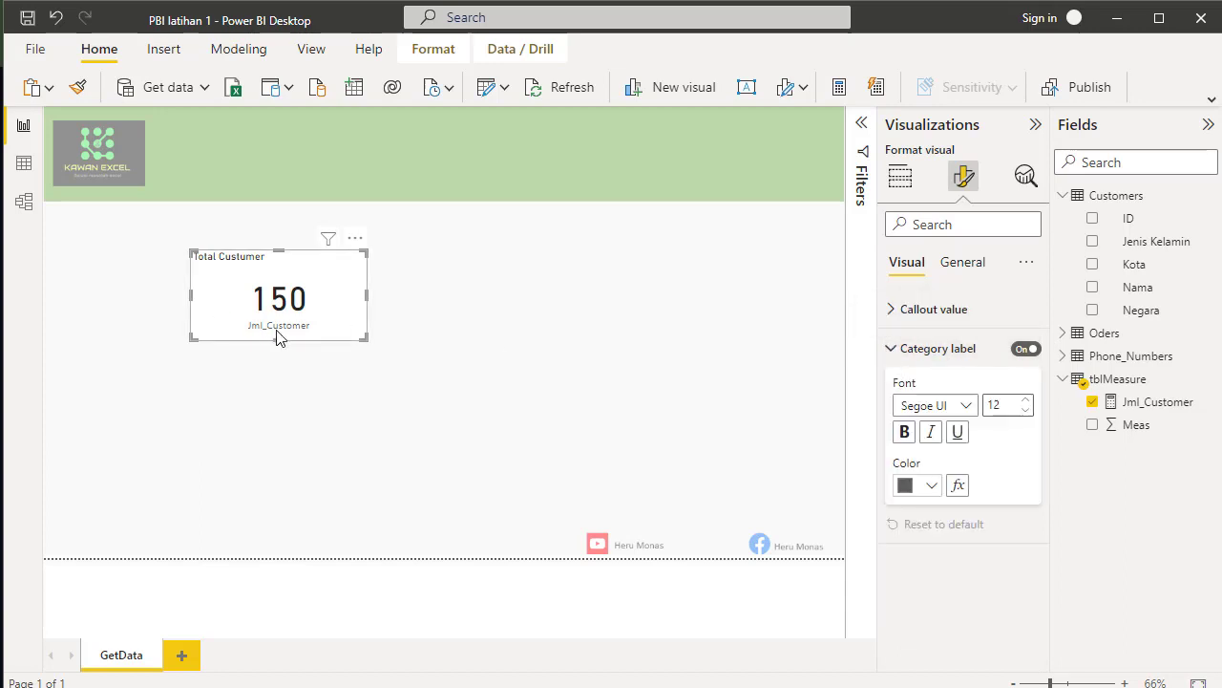
{"action": "left_click", "coordinate": [1025, 351]}
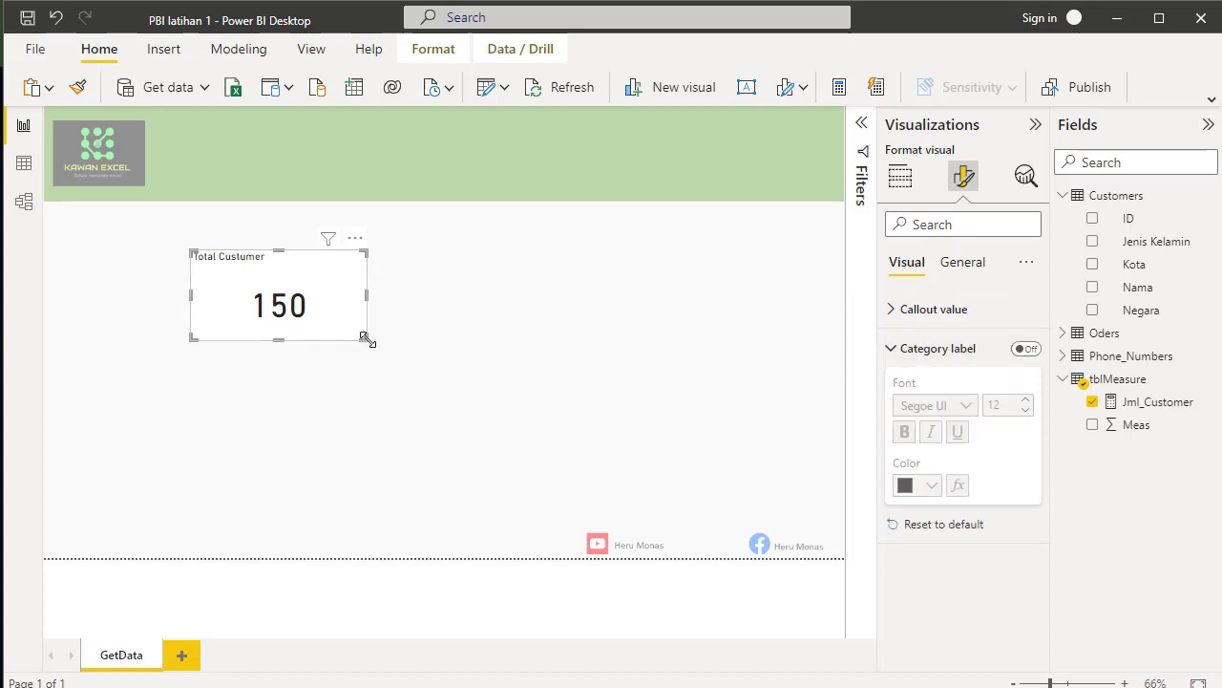
Step: Shrink the customer count card to about 194 wide by 96 high
{"action": "left_click_drag", "start_coordinate": [367, 339], "coordinate": [315, 317]}
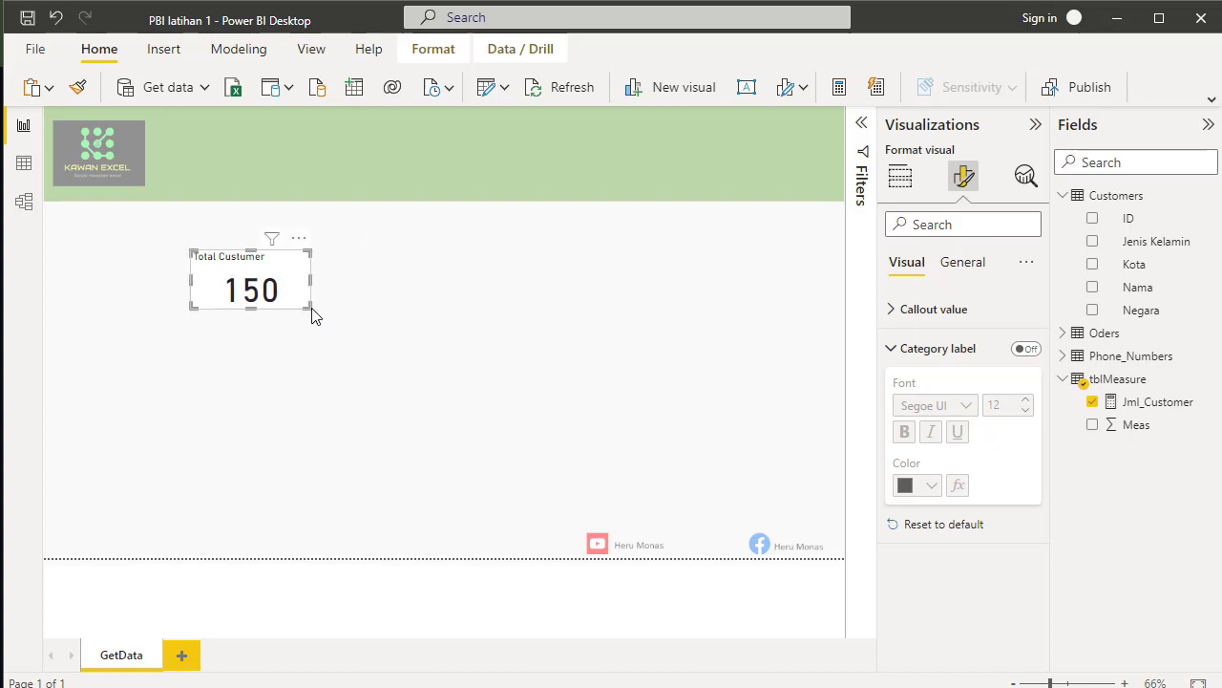
{"action": "left_click", "coordinate": [967, 263]}
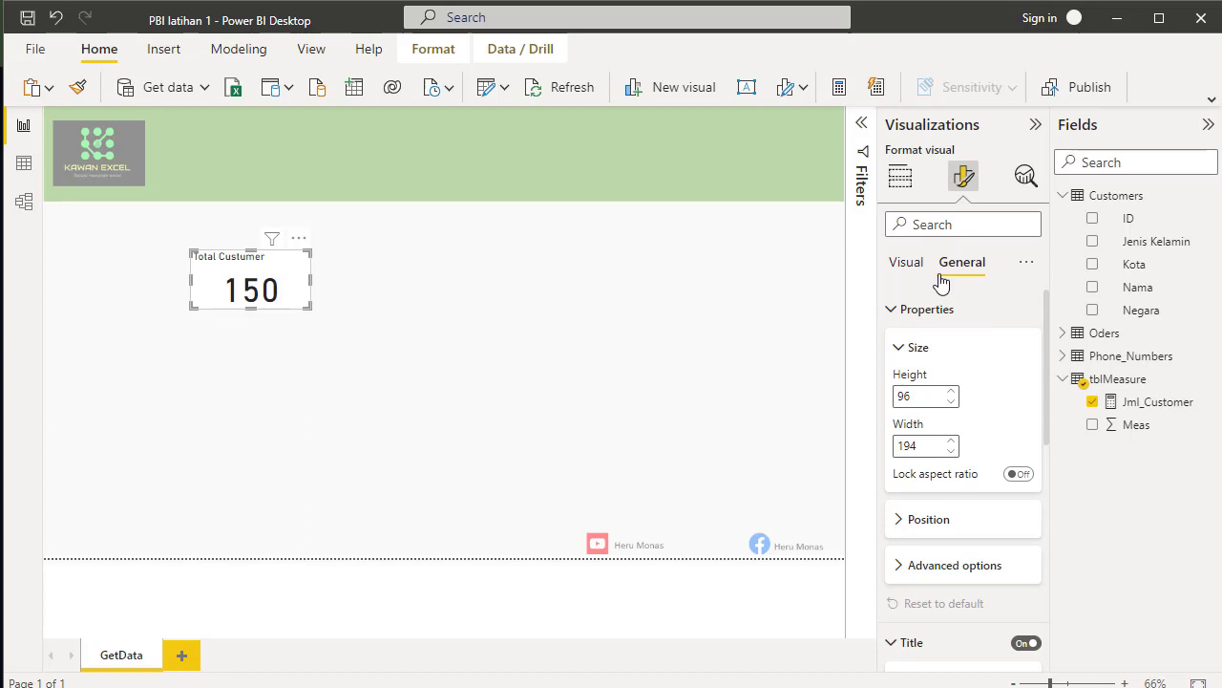
{"action": "left_click", "coordinate": [895, 308]}
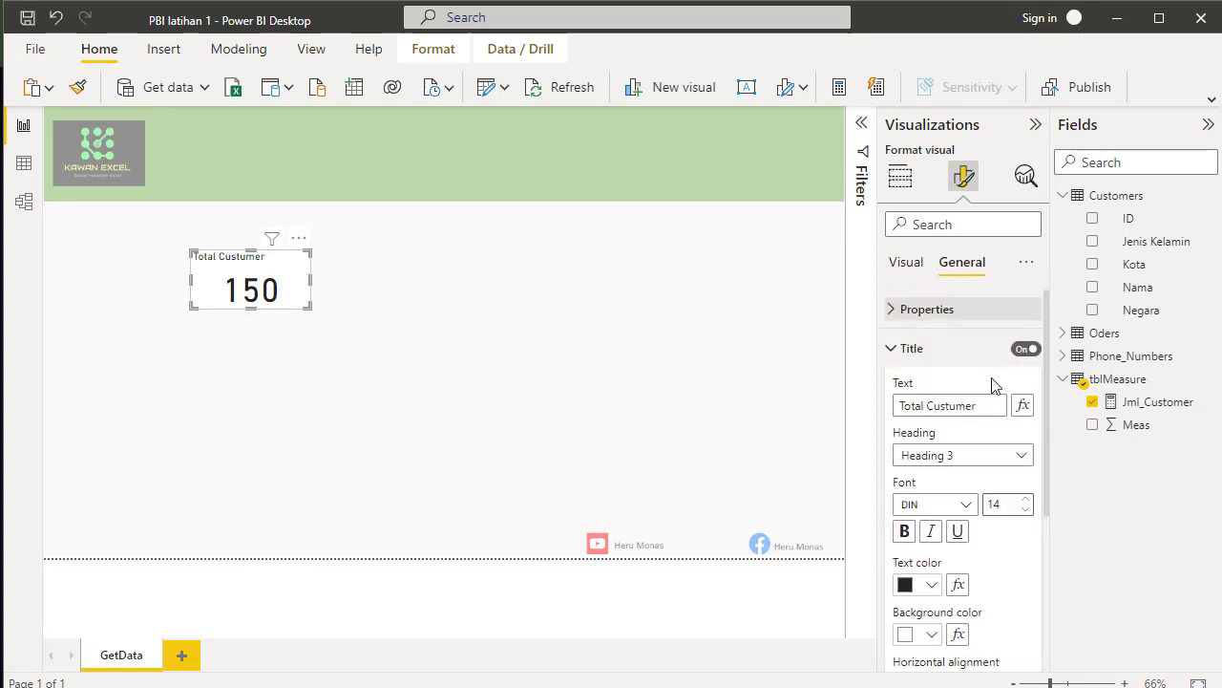
{"action": "left_click", "coordinate": [895, 355]}
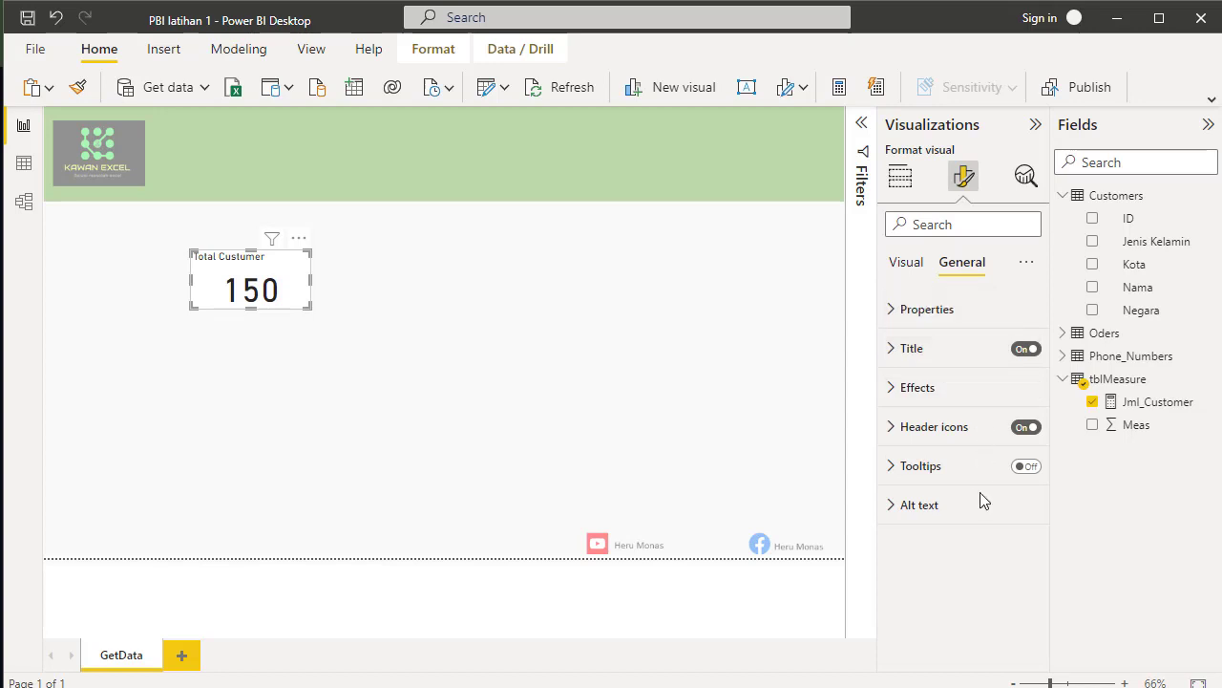
{"action": "left_click", "coordinate": [995, 227]}
{"action": "left_click", "coordinate": [895, 310]}
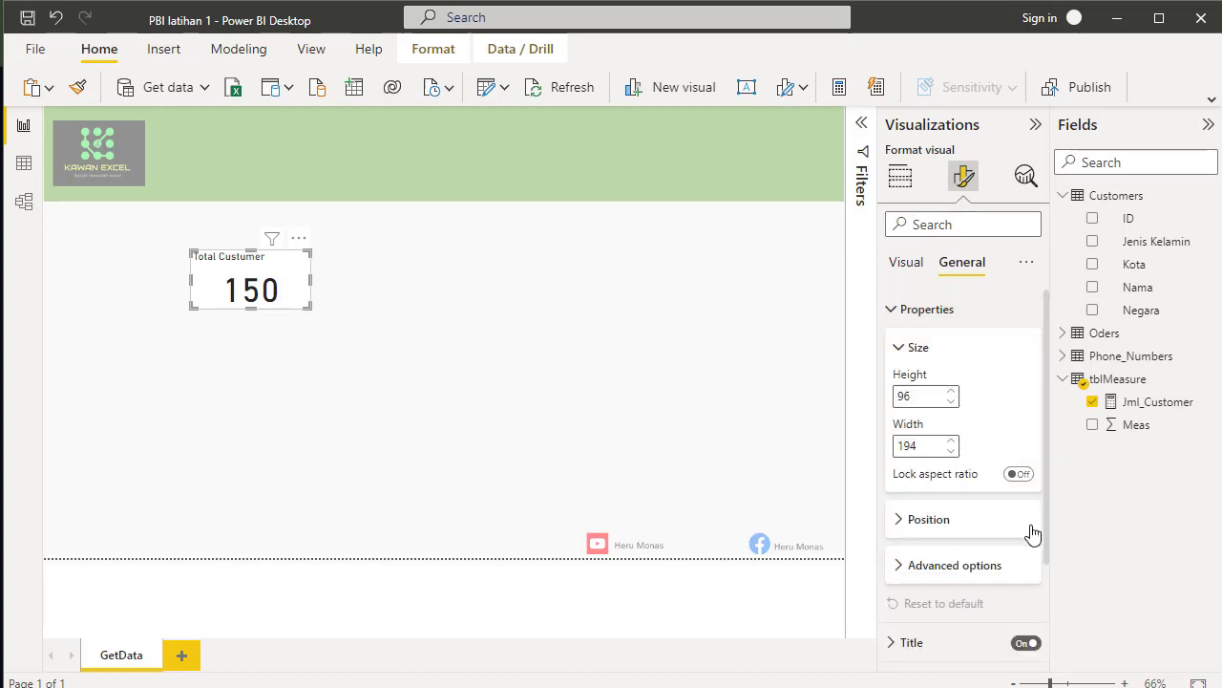
Step: Set the card's callout value font size to 26 and fit the card more compactly just below the green banner
{"action": "left_click", "coordinate": [907, 264]}
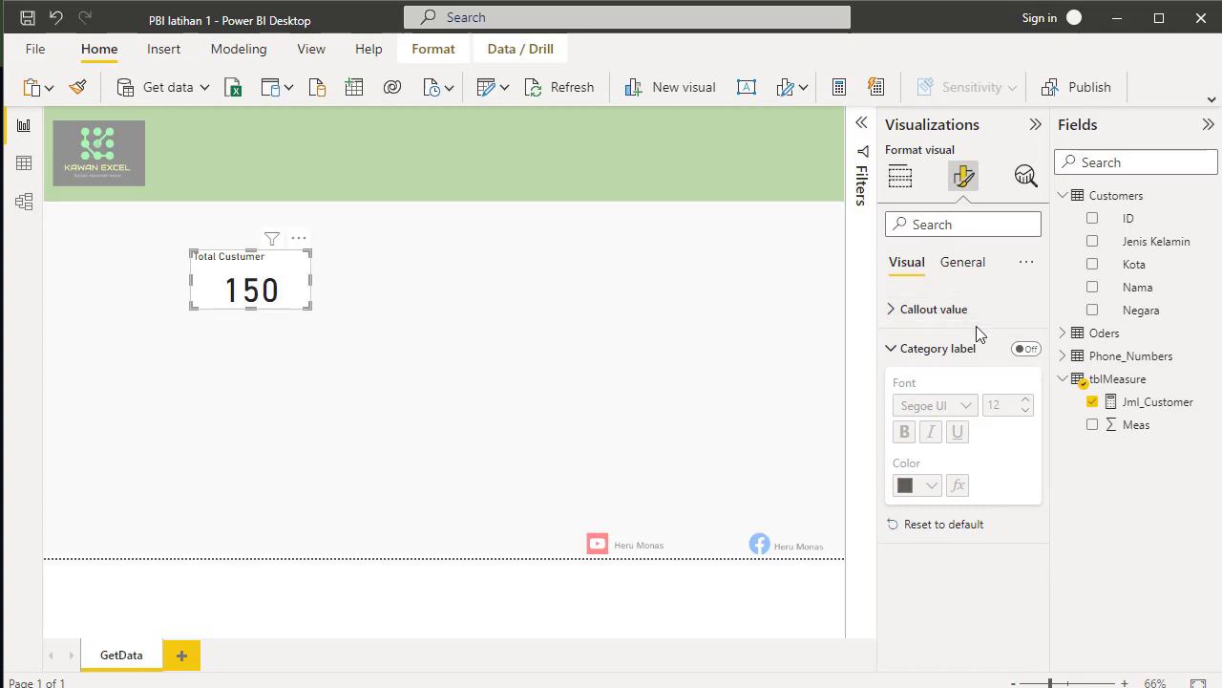
{"action": "left_click", "coordinate": [894, 309]}
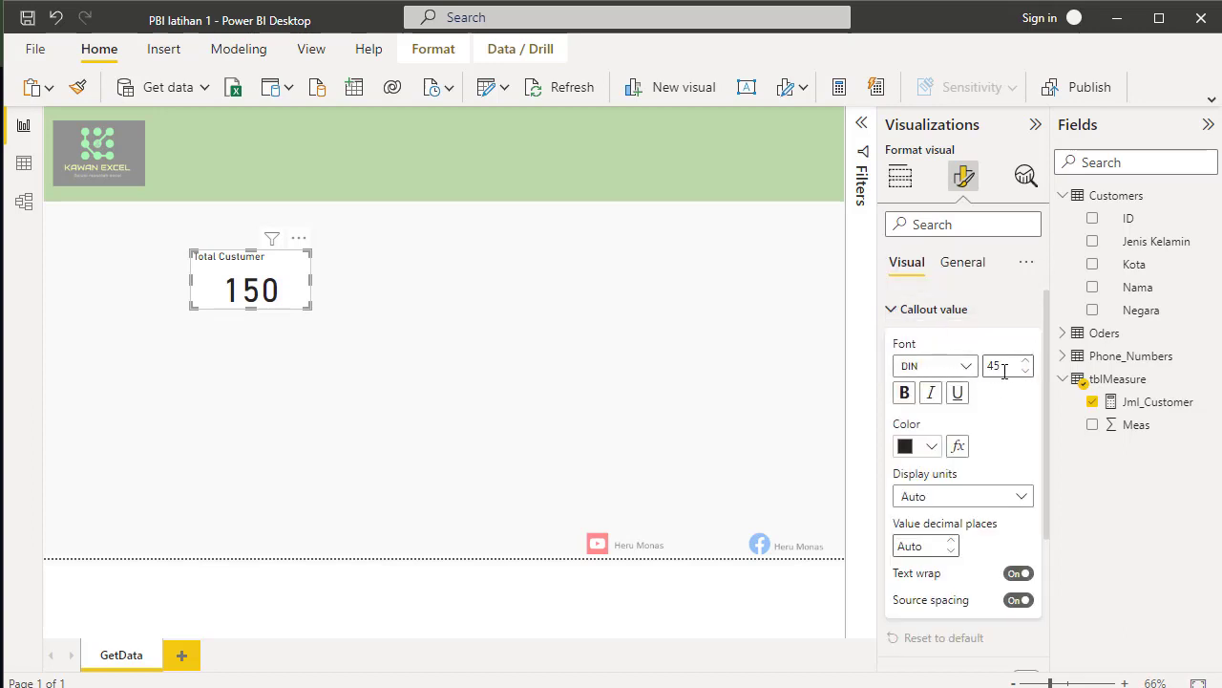
{"action": "left_click_drag", "start_coordinate": [1005, 369], "coordinate": [985, 368]}
{"action": "type", "text": "1"}
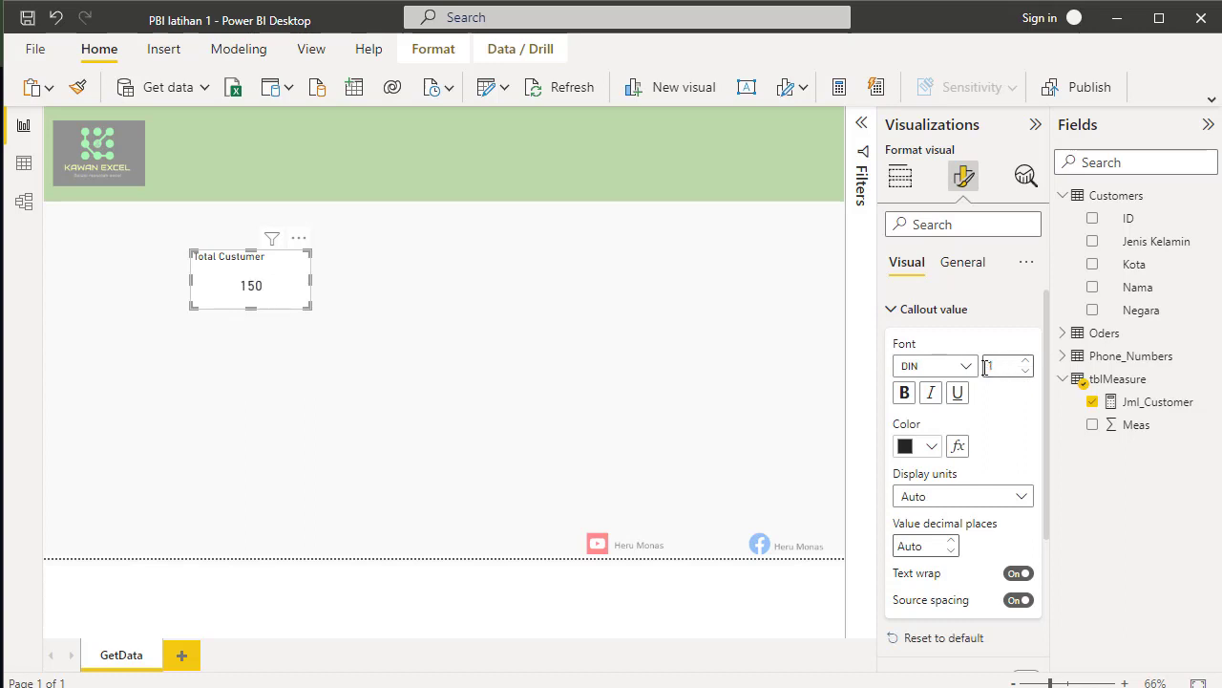
{"action": "type", "text": "826"}
{"action": "left_click_drag", "start_coordinate": [308, 311], "coordinate": [239, 276]}
{"action": "left_click", "coordinate": [308, 303]}
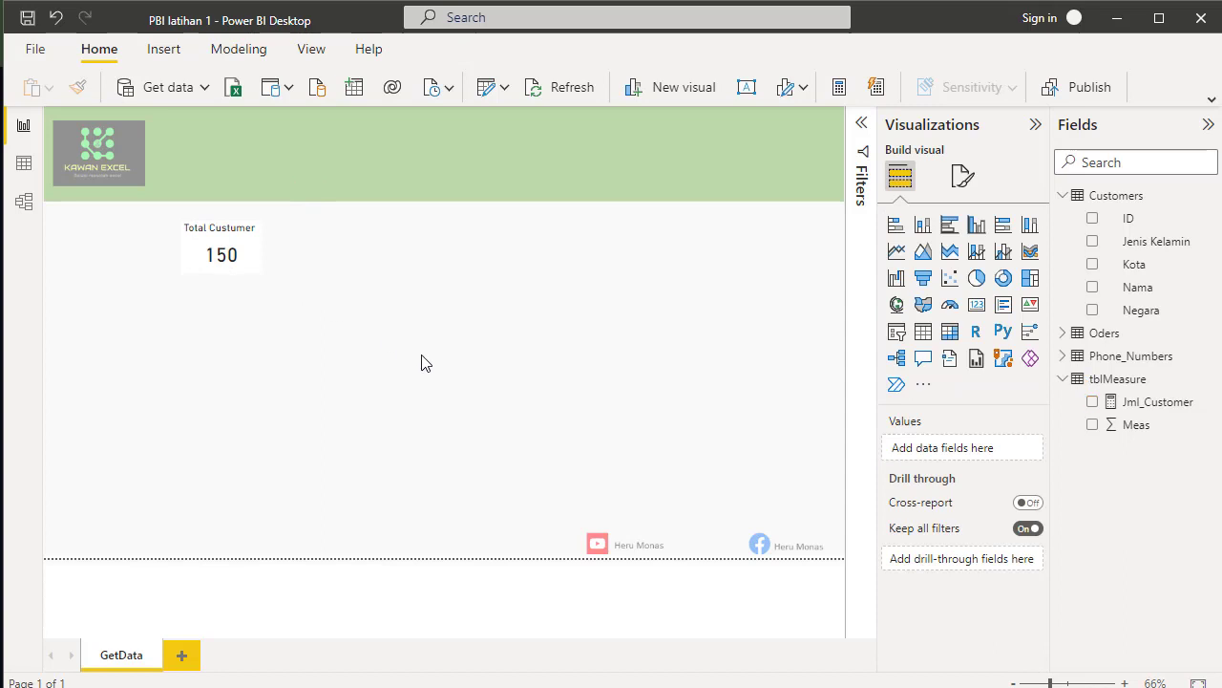
Step: Insert a text box reading "Dashboard Customer" and set its font size to 40
{"action": "left_click", "coordinate": [747, 89]}
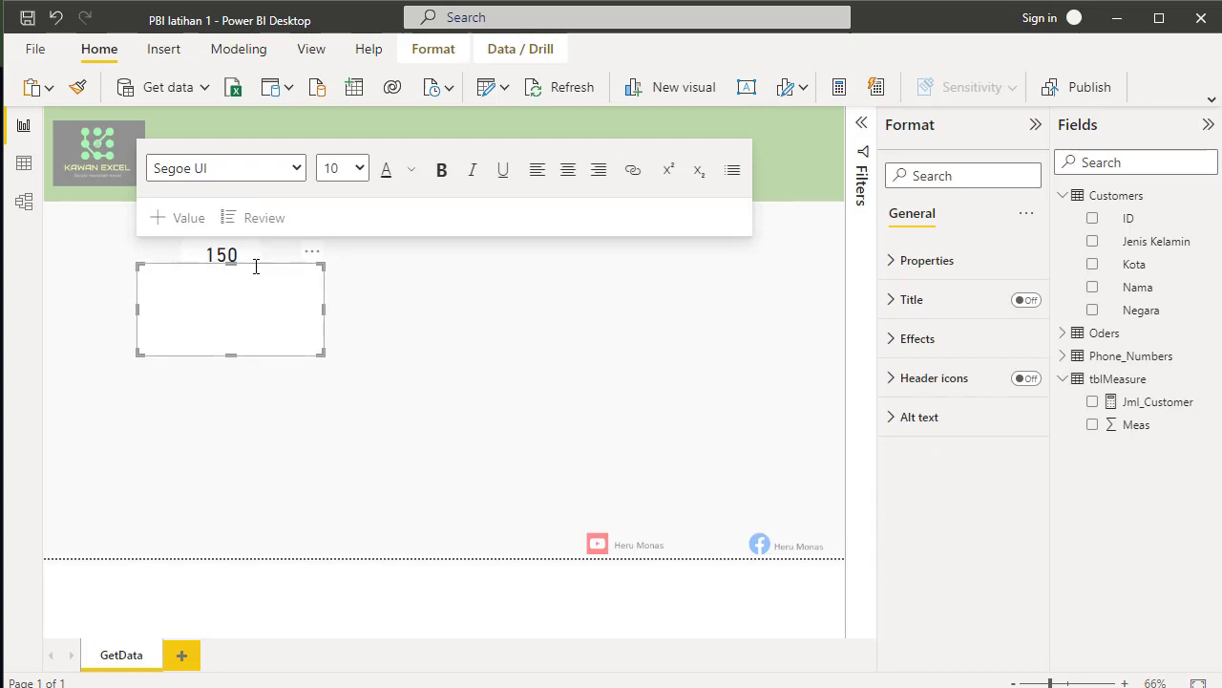
{"action": "left_click", "coordinate": [254, 295]}
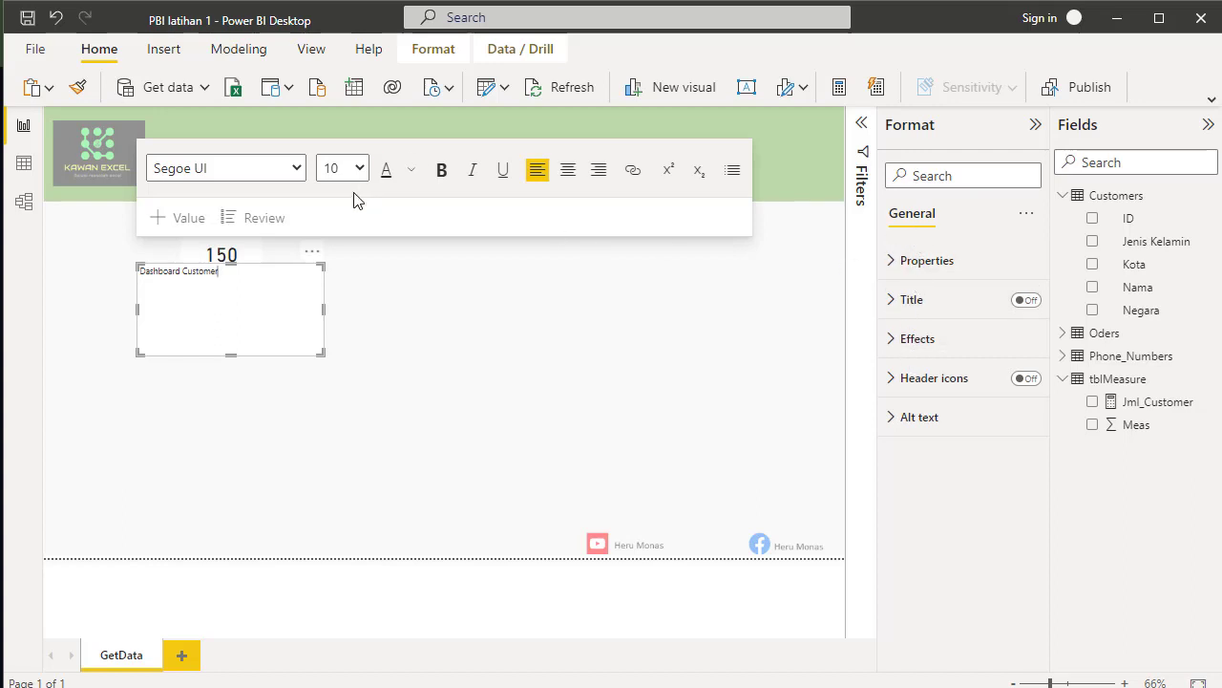
{"action": "left_click_drag", "start_coordinate": [219, 273], "coordinate": [142, 264]}
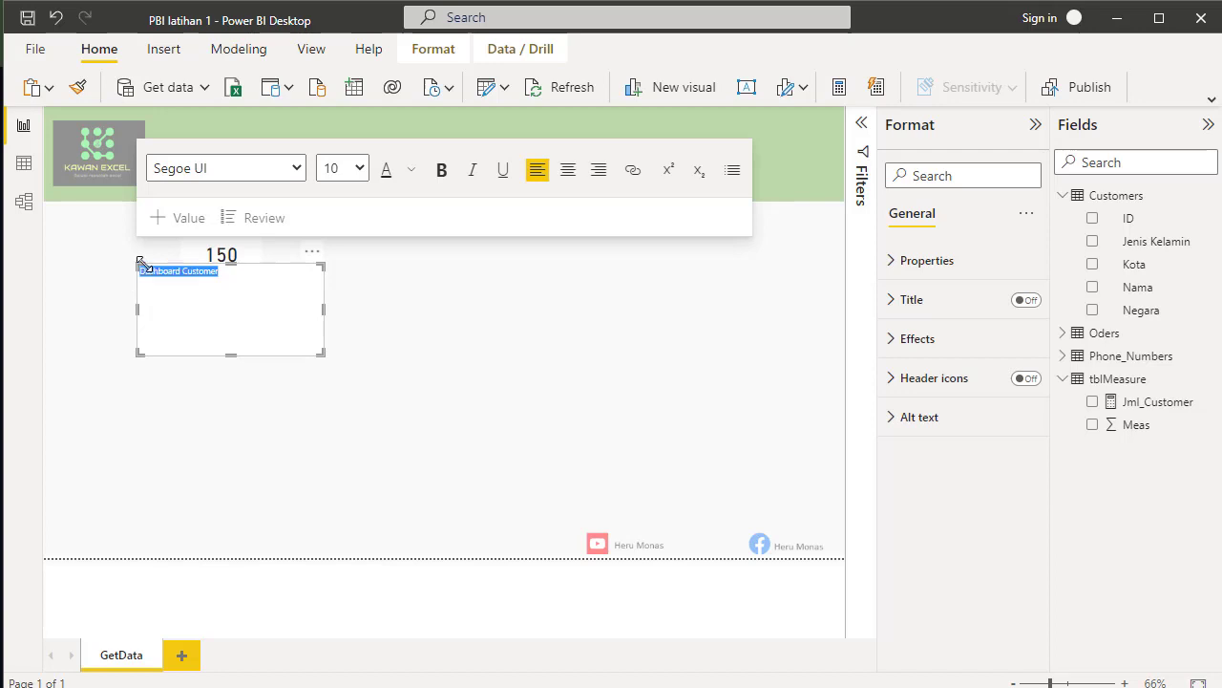
{"action": "left_click", "coordinate": [359, 168]}
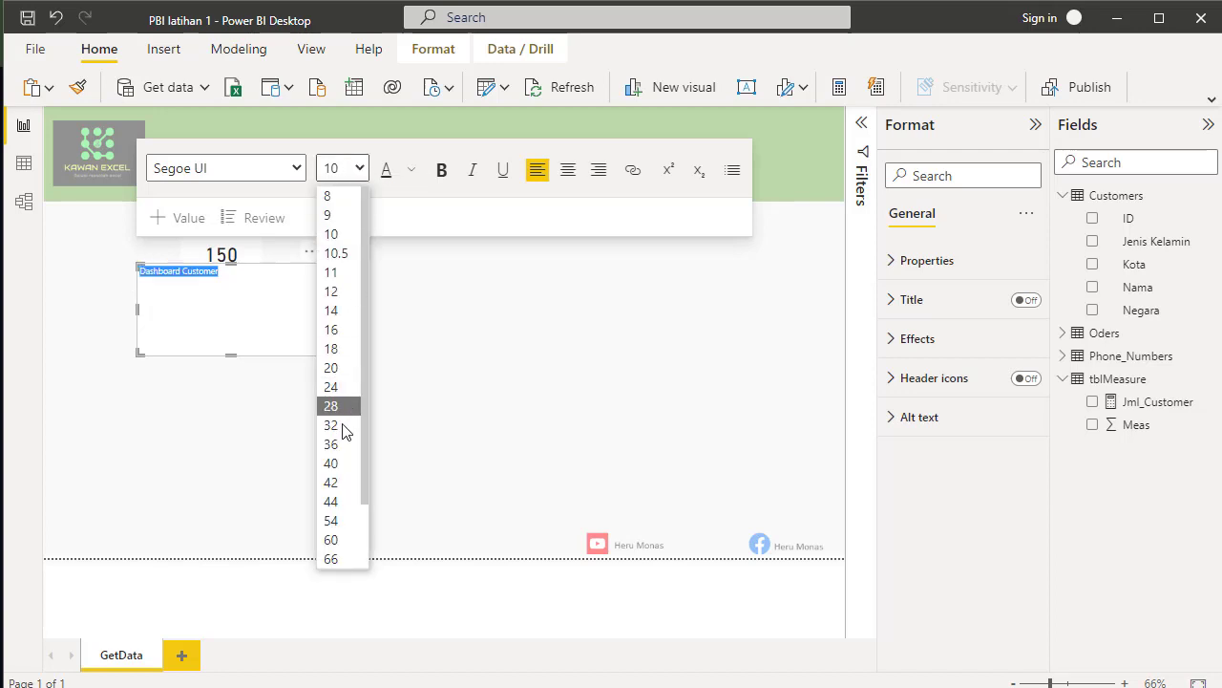
{"action": "left_click", "coordinate": [341, 464]}
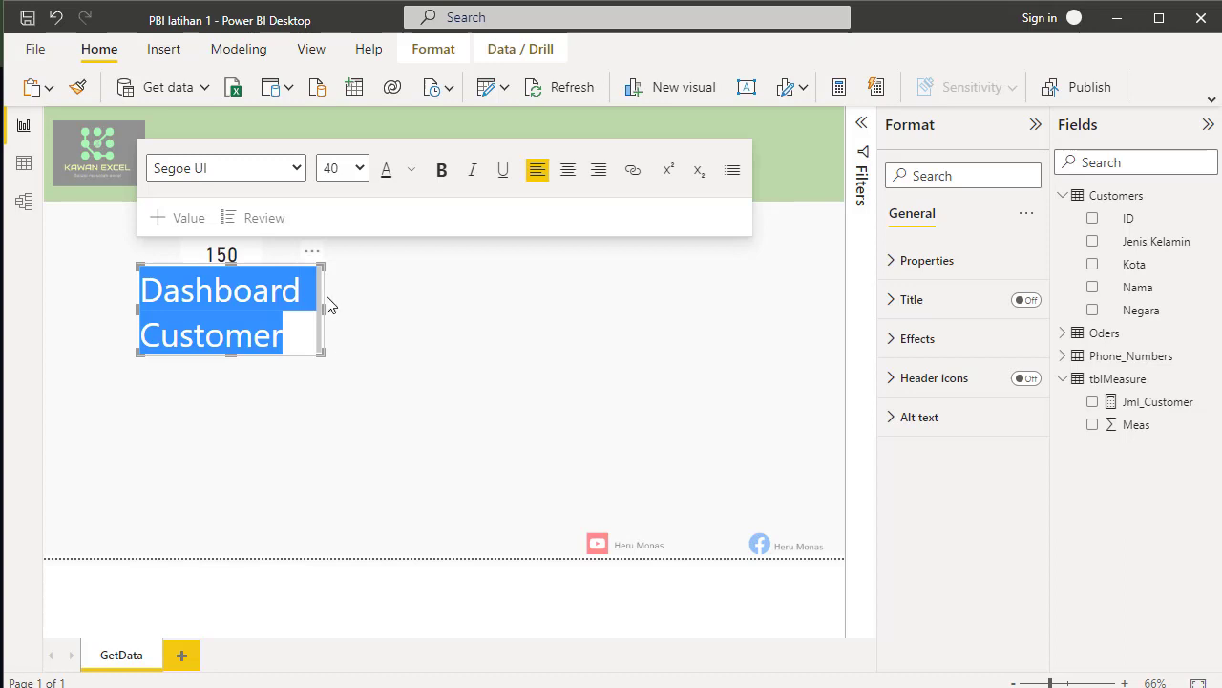
Step: Resize the Dashboard Customer text box to a single line and place it in the green banner beside the logo
{"action": "left_click_drag", "start_coordinate": [323, 309], "coordinate": [493, 308]}
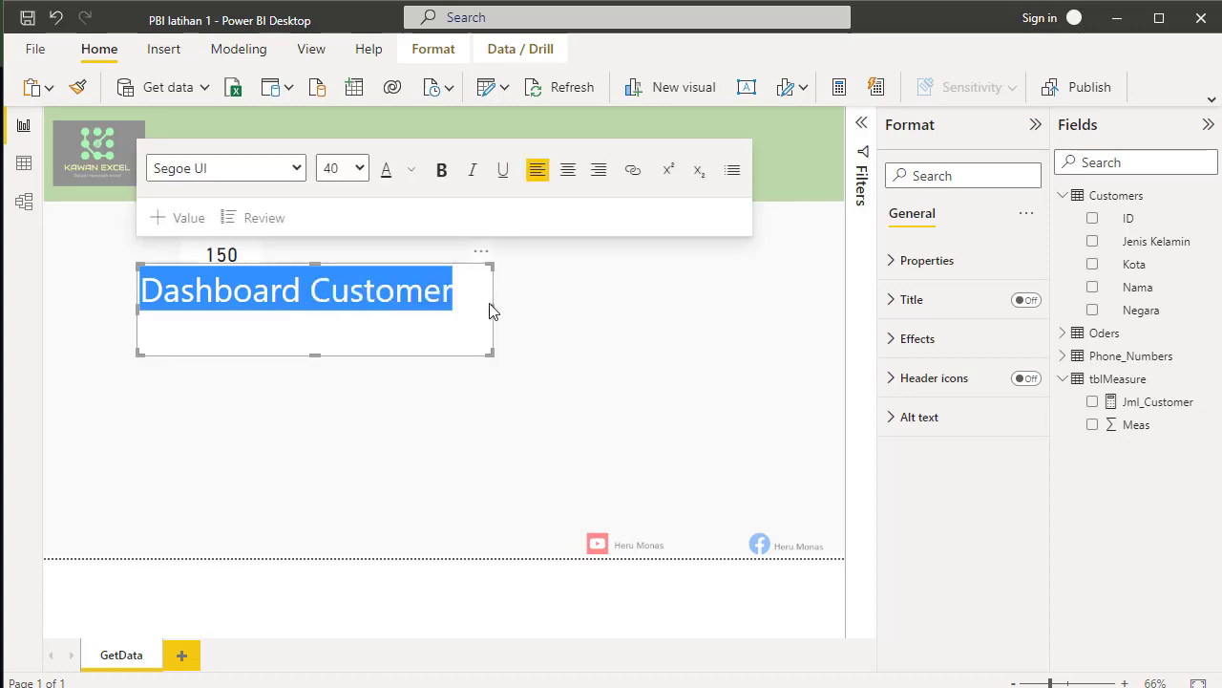
{"action": "left_click_drag", "start_coordinate": [317, 356], "coordinate": [357, 185]}
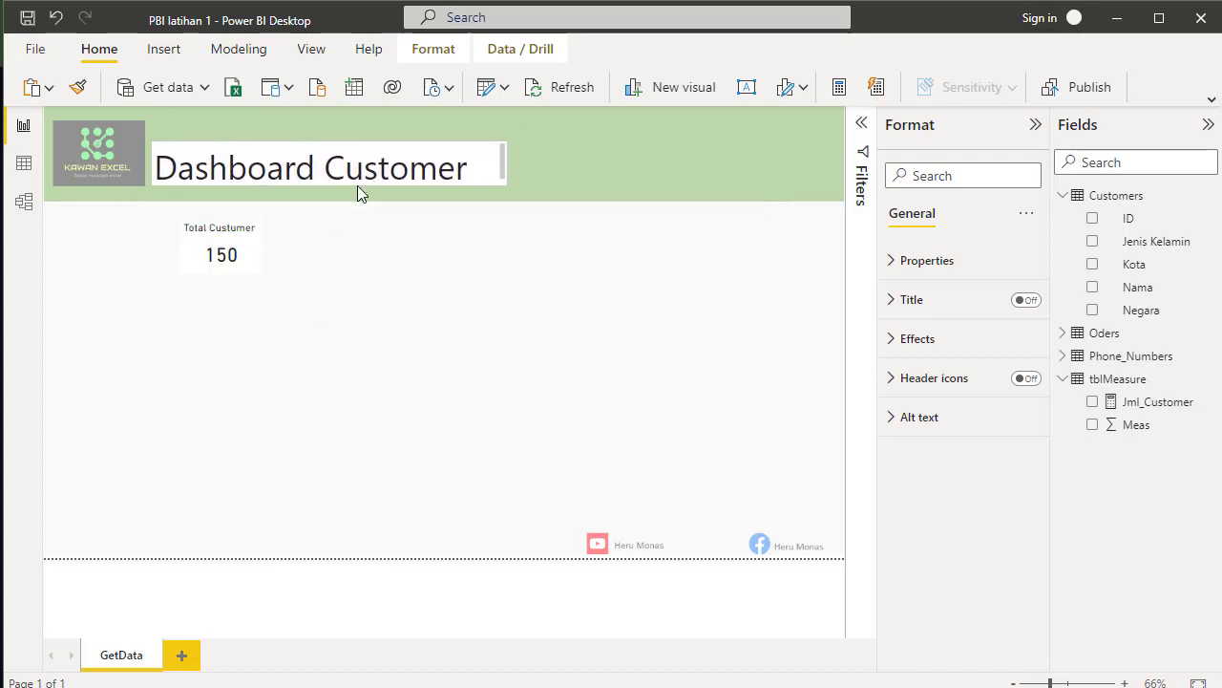
{"action": "left_click", "coordinate": [361, 186]}
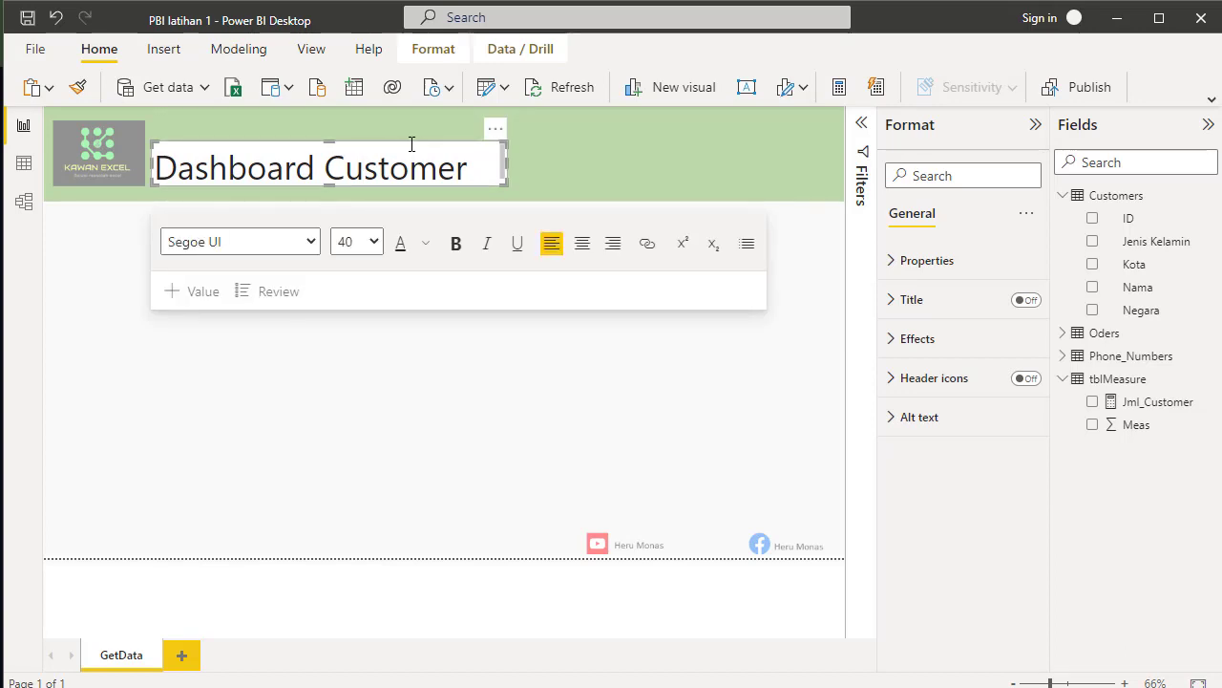
{"action": "left_click", "coordinate": [493, 183]}
{"action": "left_click", "coordinate": [494, 177]}
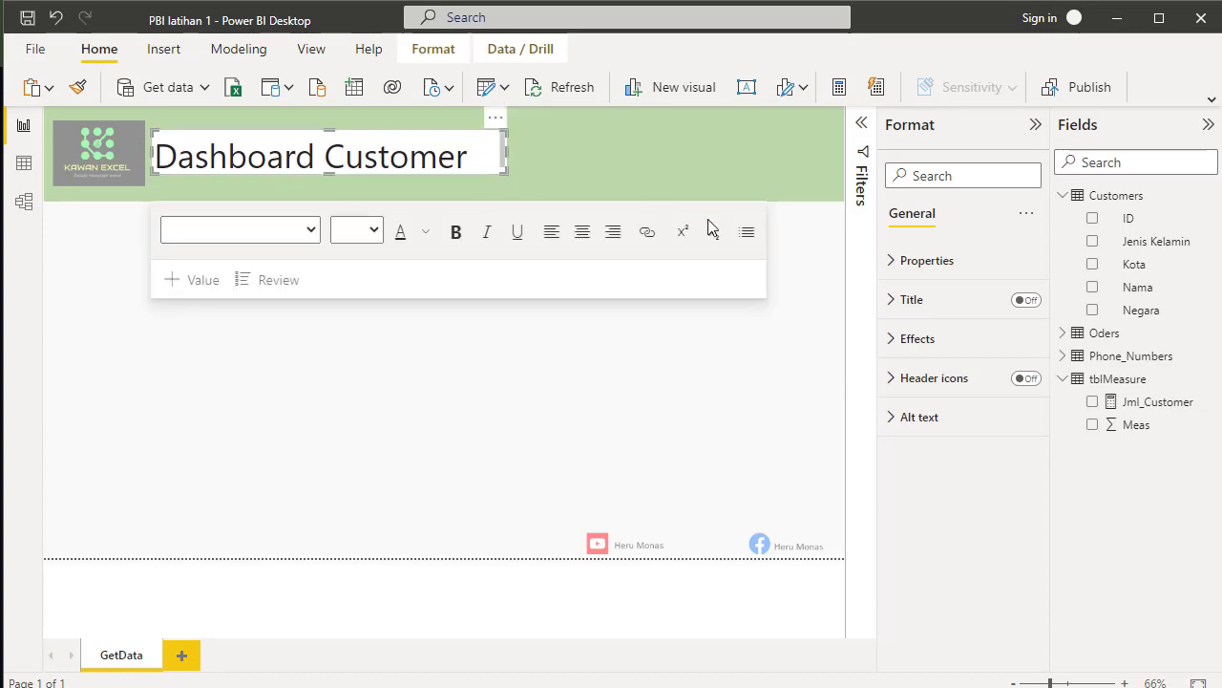
Step: Turn off the background of the Dashboard Customer text box so the green banner shows behind the title
{"action": "left_click", "coordinate": [895, 342]}
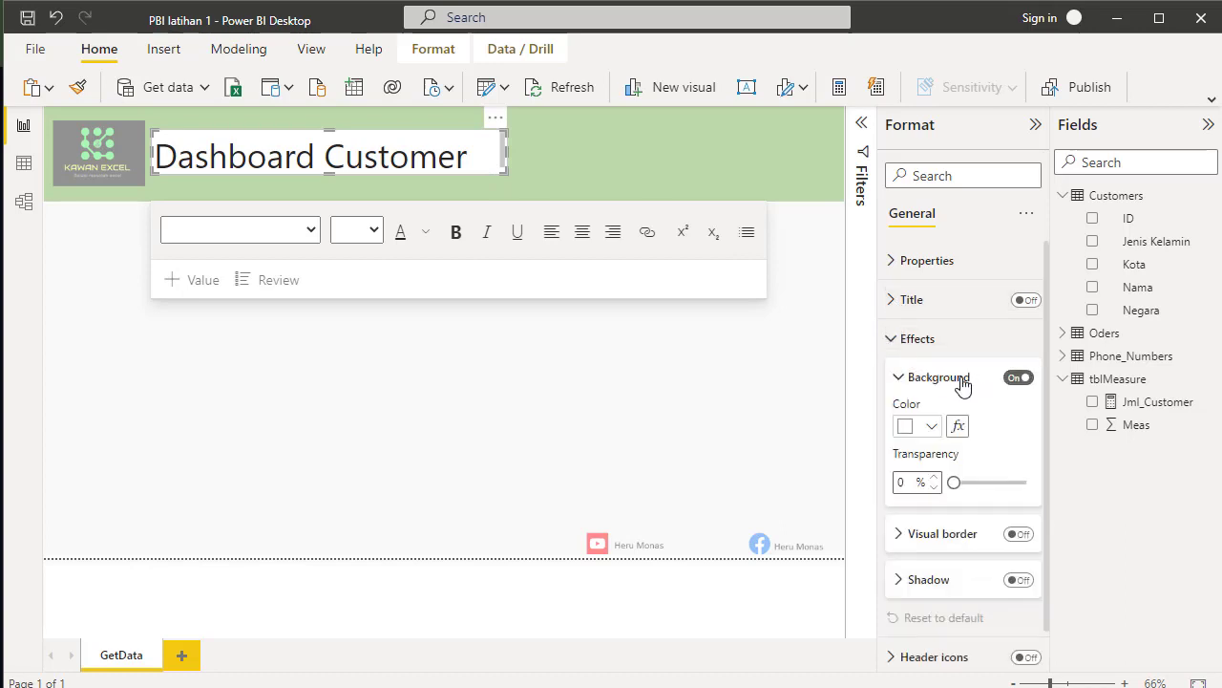
{"action": "left_click", "coordinate": [1014, 378]}
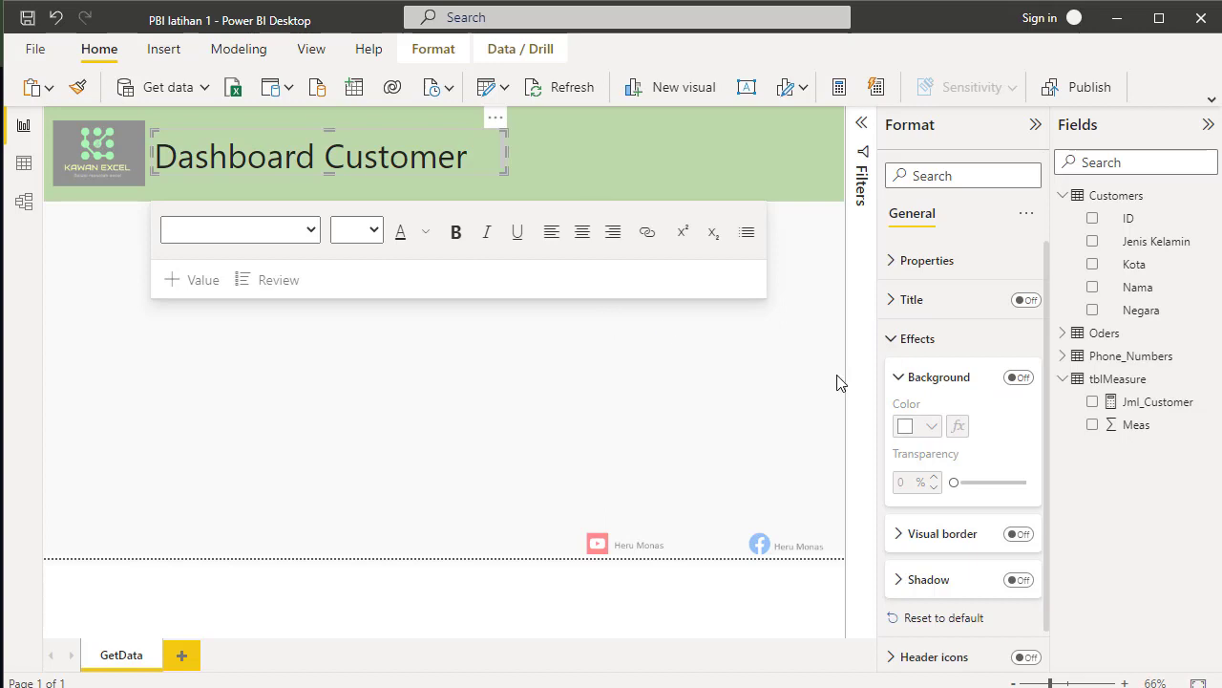
{"action": "left_click", "coordinate": [904, 382]}
Step: Format the Dashboard Customer title text in the banner as white and bold
{"action": "left_click", "coordinate": [465, 159]}
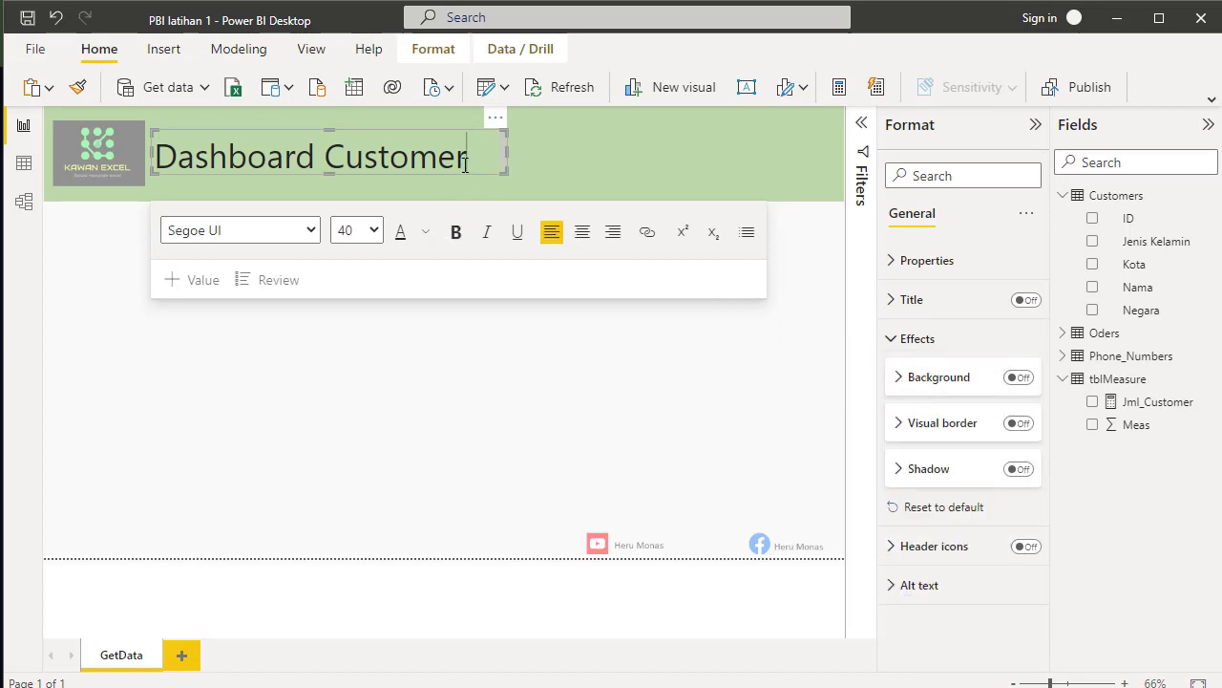
{"action": "left_click_drag", "start_coordinate": [466, 164], "coordinate": [152, 163]}
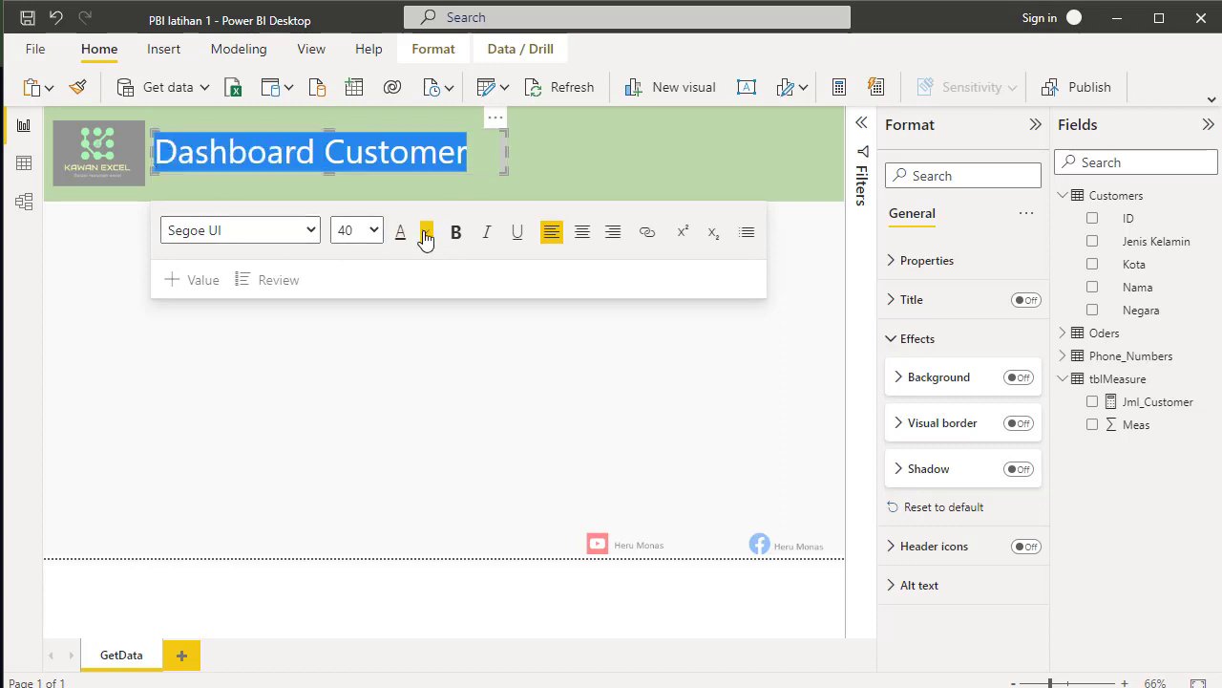
{"action": "left_click", "coordinate": [425, 237]}
{"action": "left_click", "coordinate": [444, 301]}
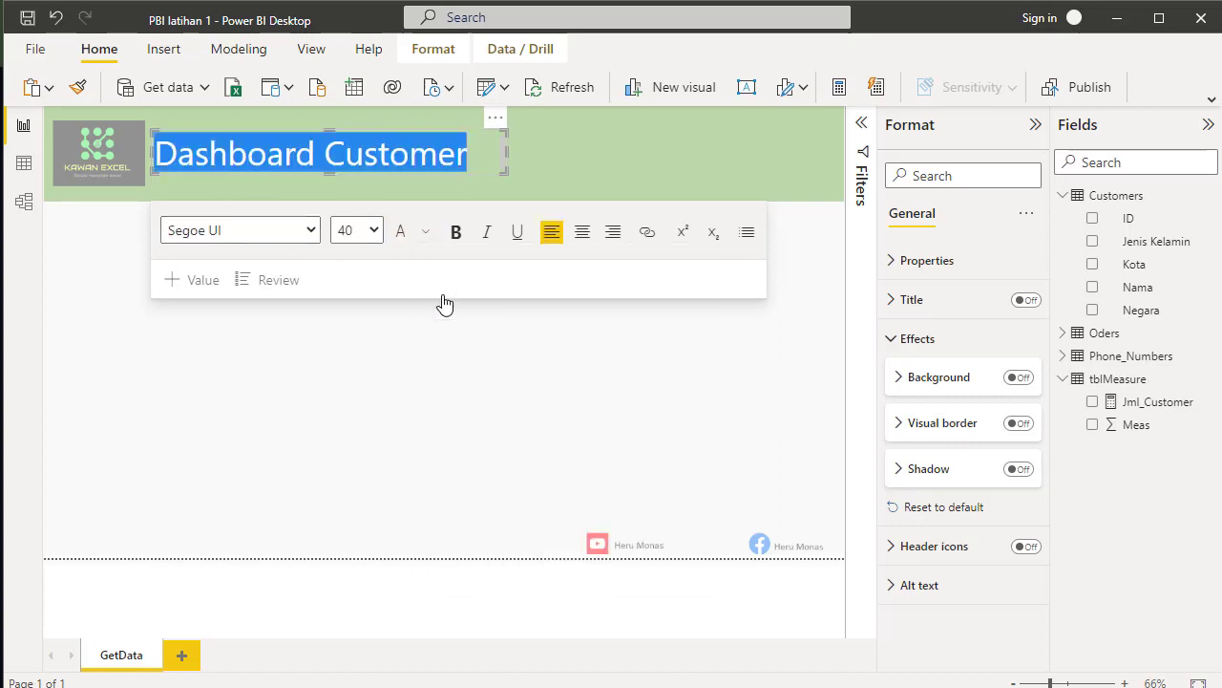
{"action": "left_click", "coordinate": [456, 232]}
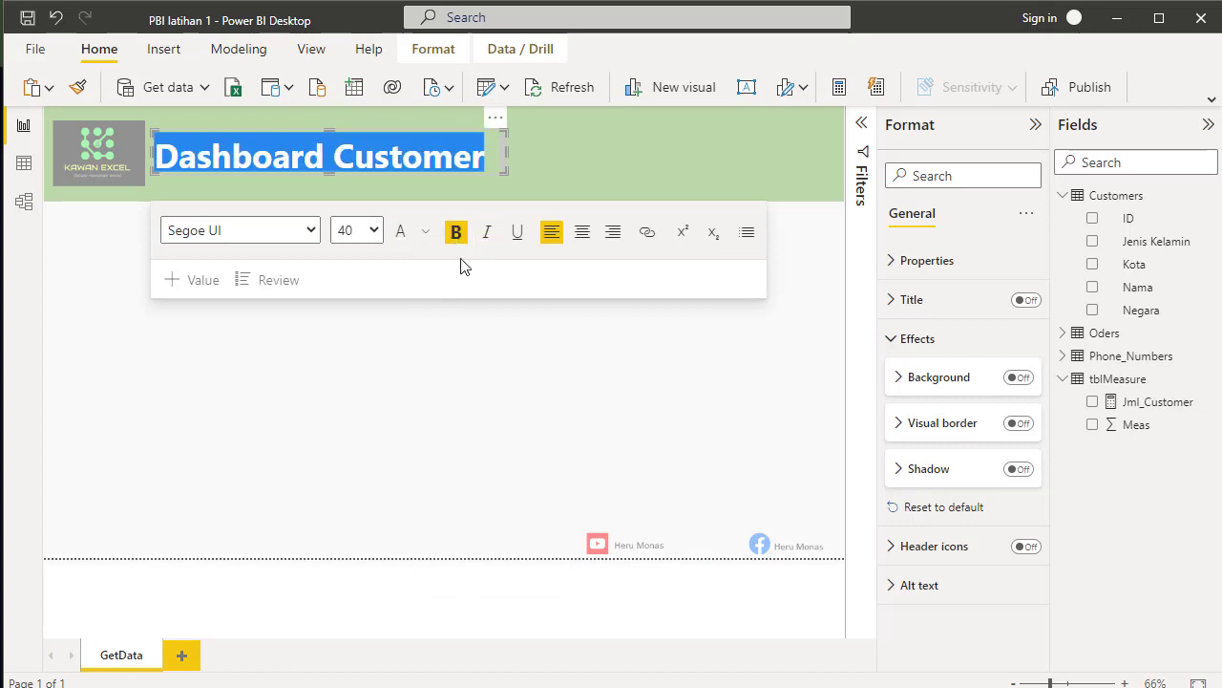
{"action": "left_click", "coordinate": [476, 363]}
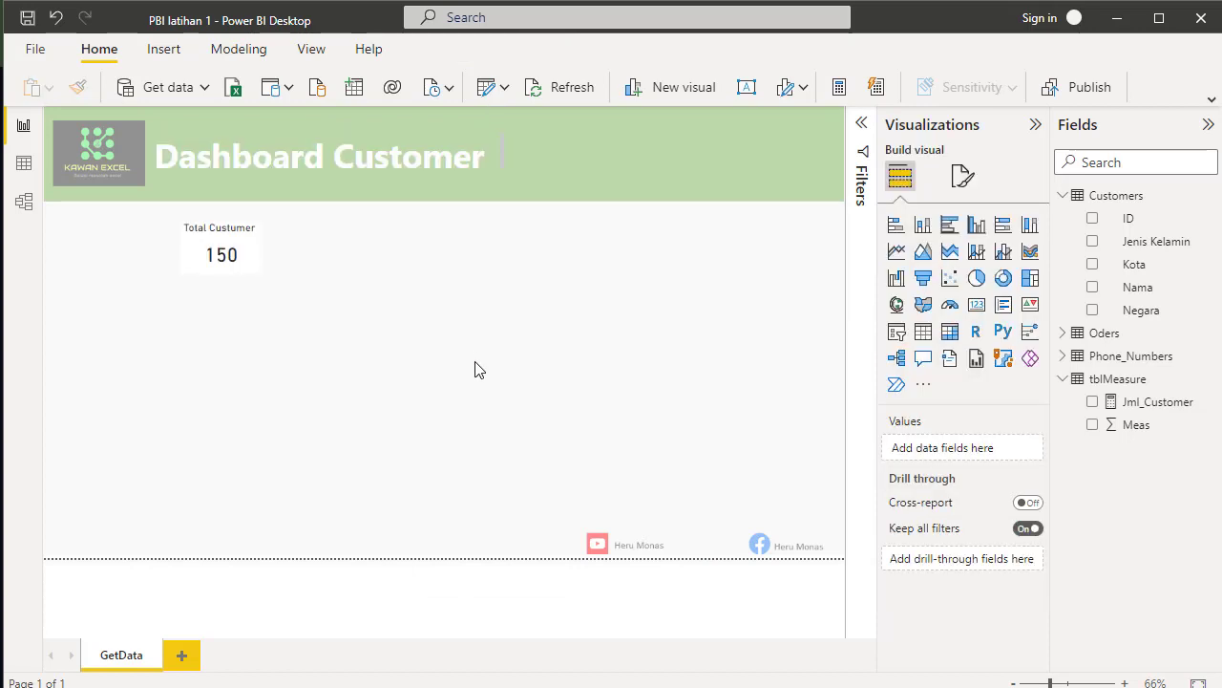
Step: Undo the white bold formatting of the Dashboard Customer title, keeping the text box background turned off
{"action": "left_click", "coordinate": [479, 173]}
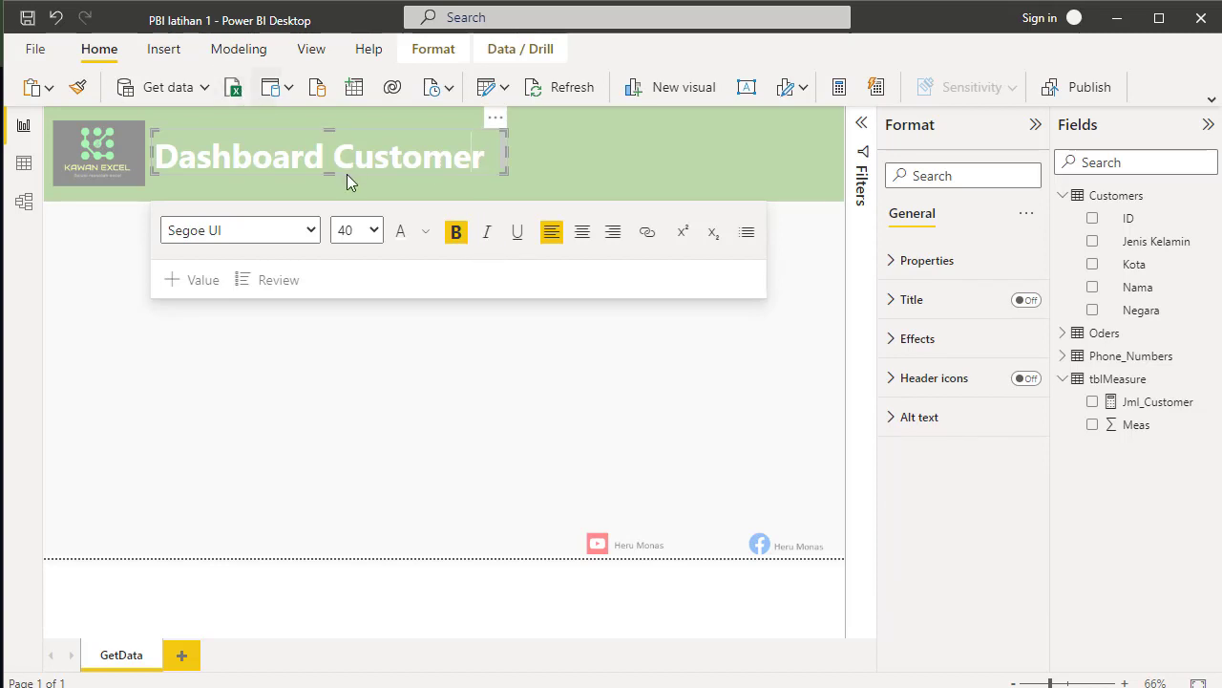
{"action": "left_click", "coordinate": [56, 19]}
{"action": "left_click", "coordinate": [60, 30]}
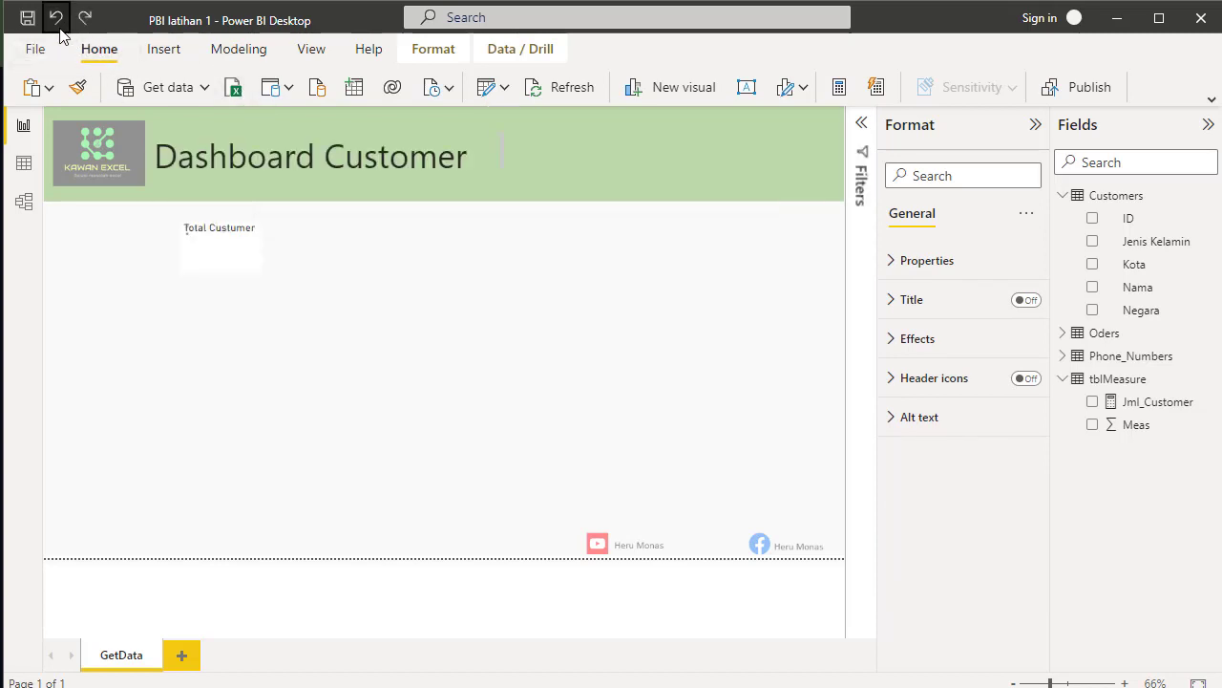
{"action": "left_click", "coordinate": [60, 30]}
{"action": "left_click", "coordinate": [59, 30]}
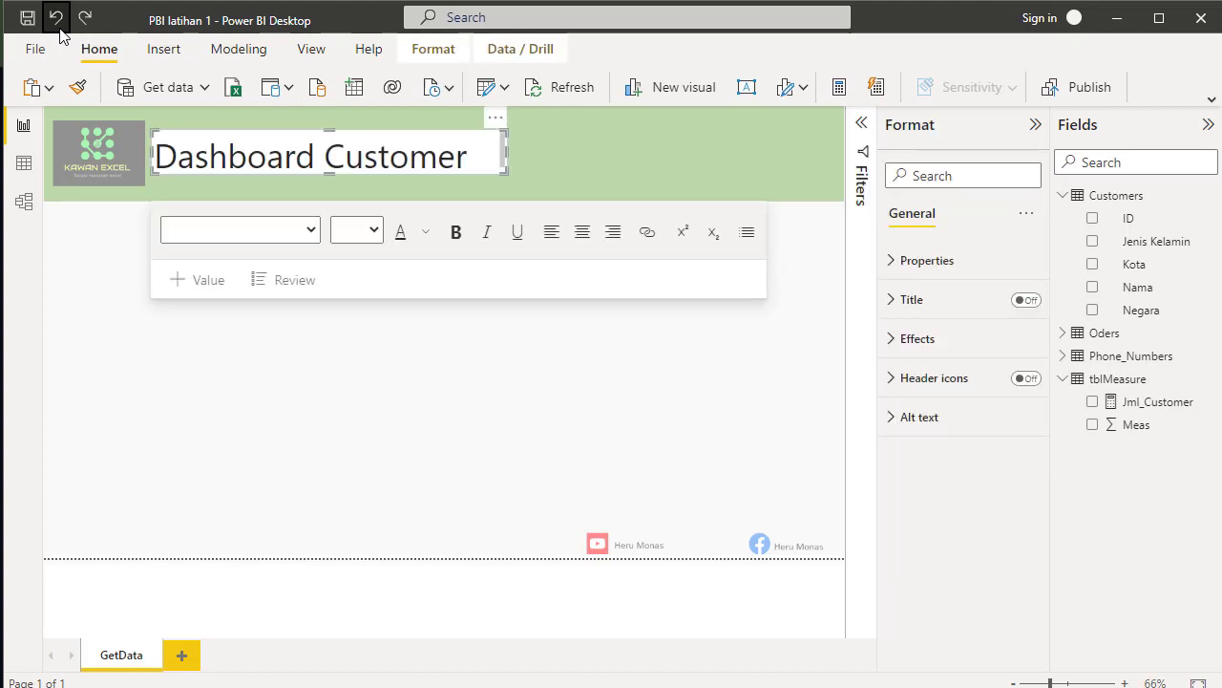
{"action": "left_click", "coordinate": [83, 19]}
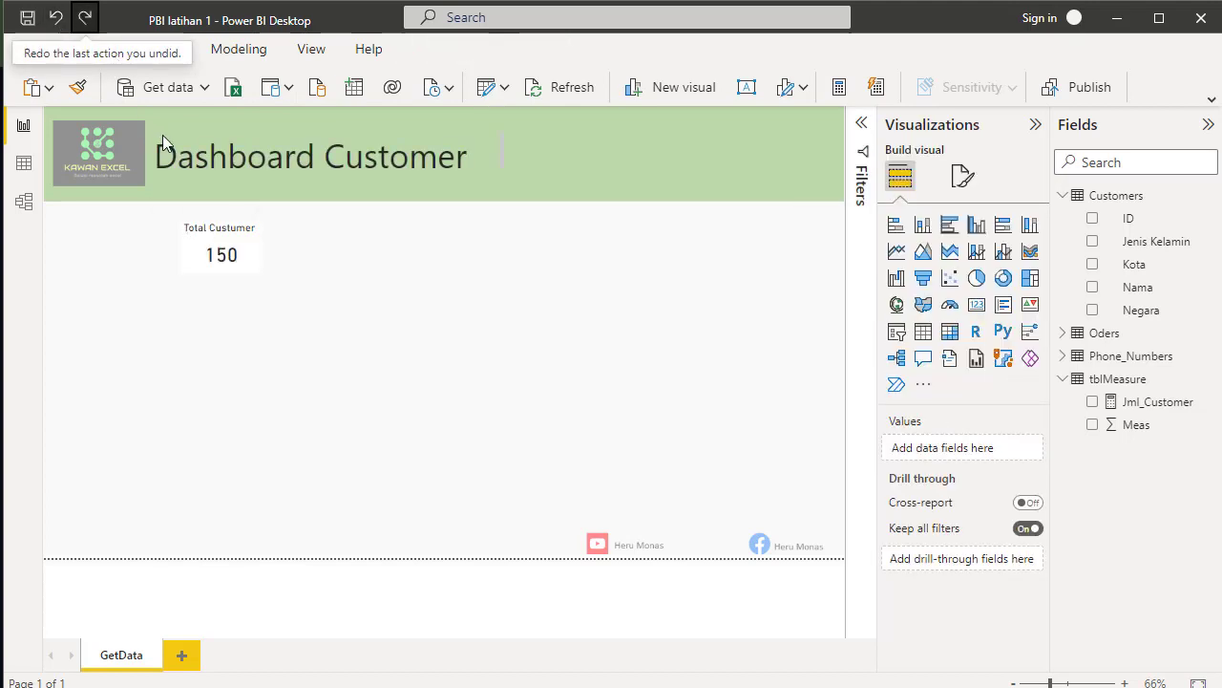
Step: Move the Total Custumer card slightly right and up, closer to the lower edge of the green banner
{"action": "left_click", "coordinate": [212, 276]}
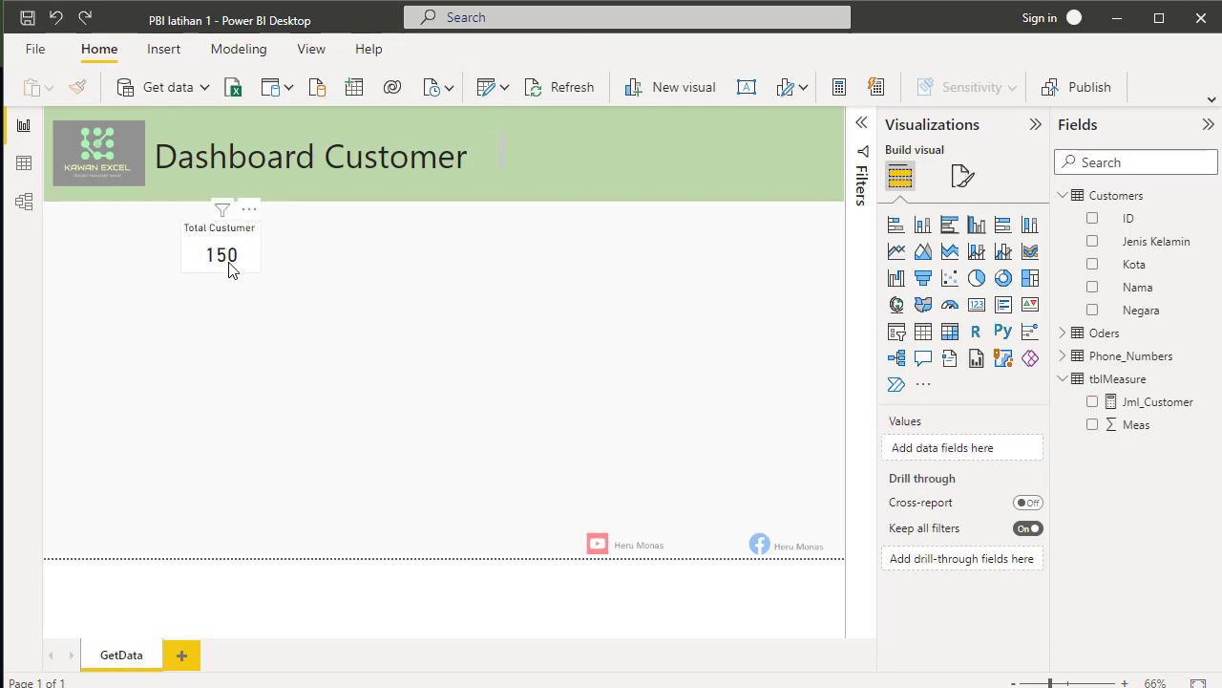
{"action": "left_click", "coordinate": [233, 272]}
{"action": "left_click_drag", "start_coordinate": [245, 277], "coordinate": [259, 264]}
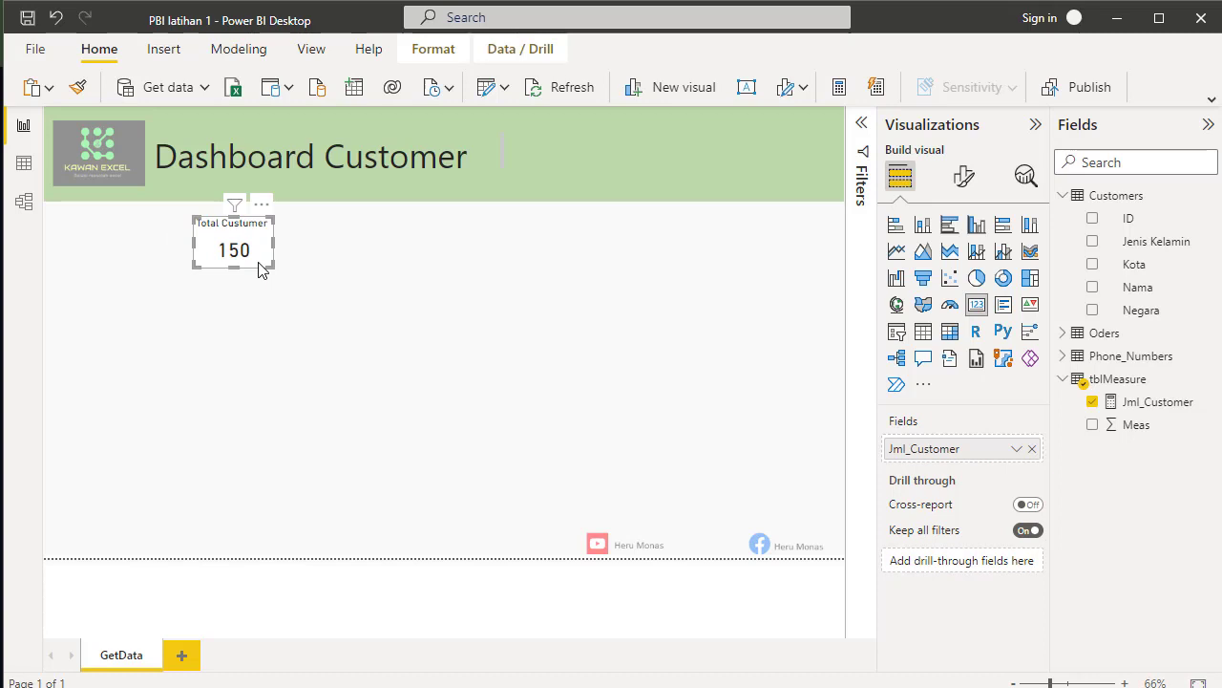